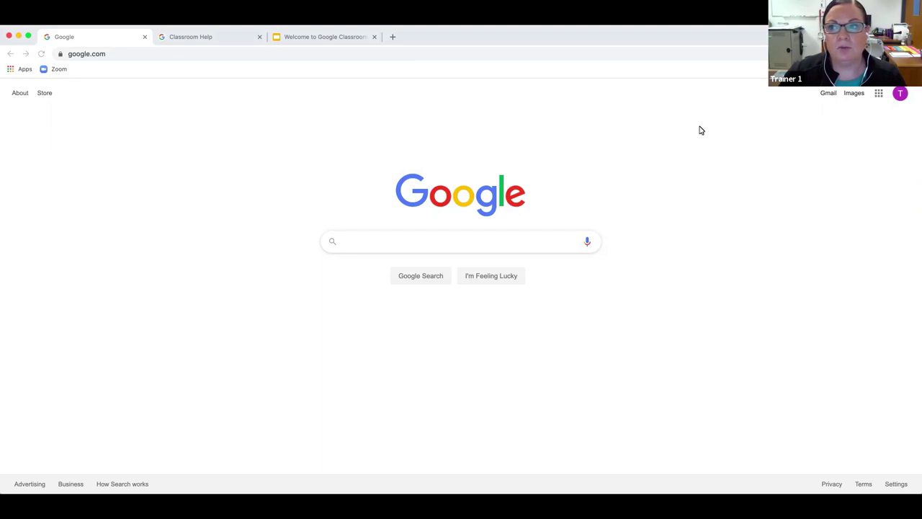
Step: Open Google Classroom by going to classroom.google.com
left_click(879, 95)
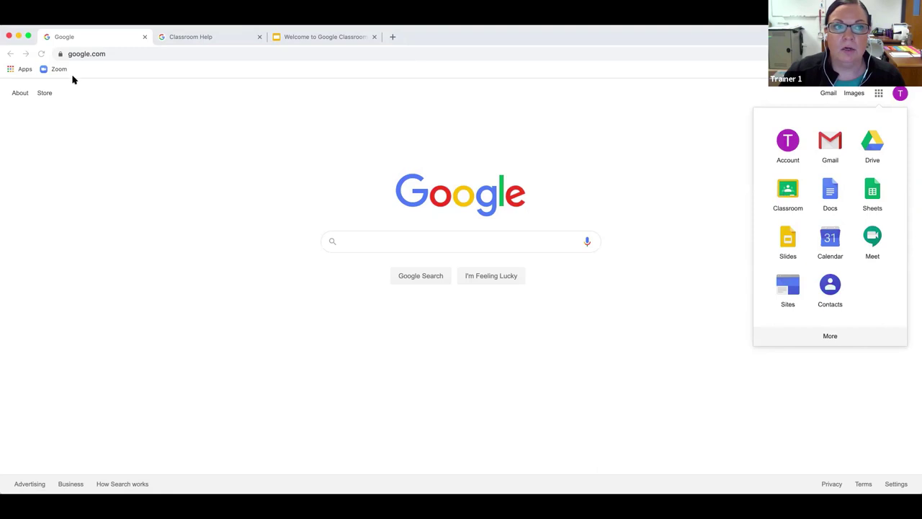
left_click(132, 54)
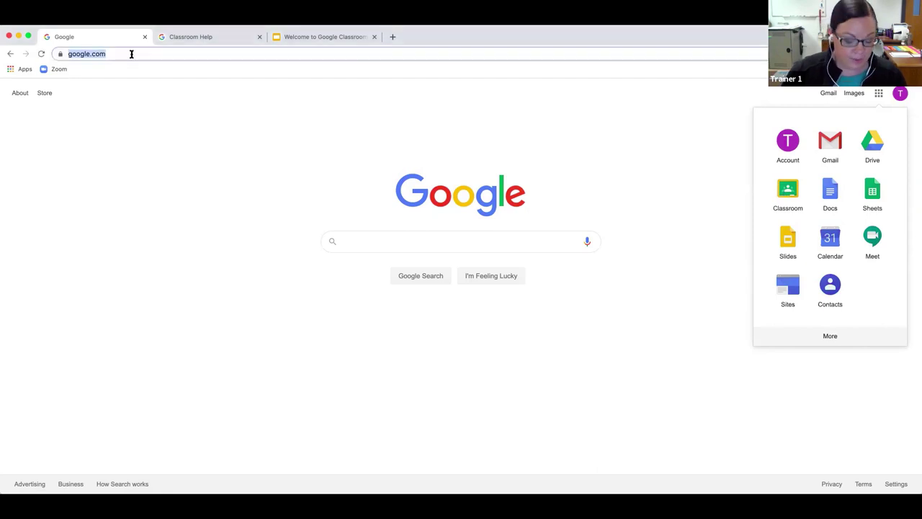
type("clas")
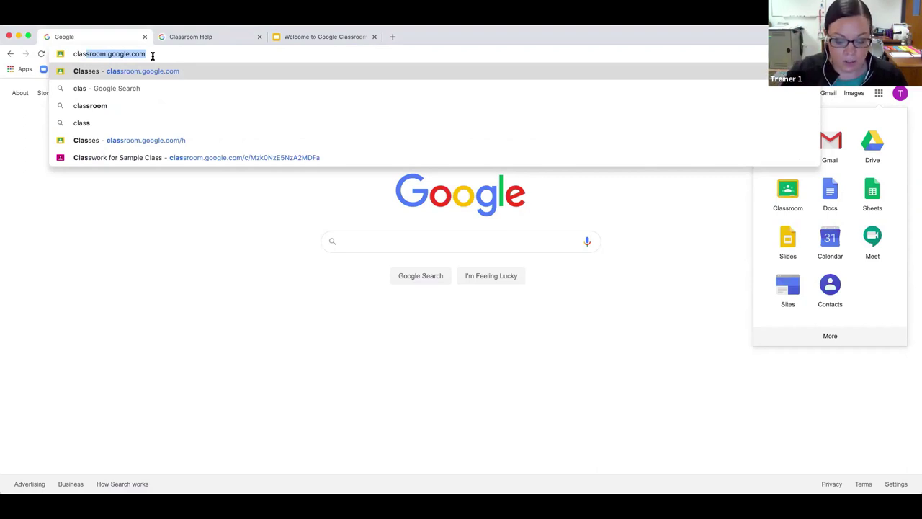
key("Return")
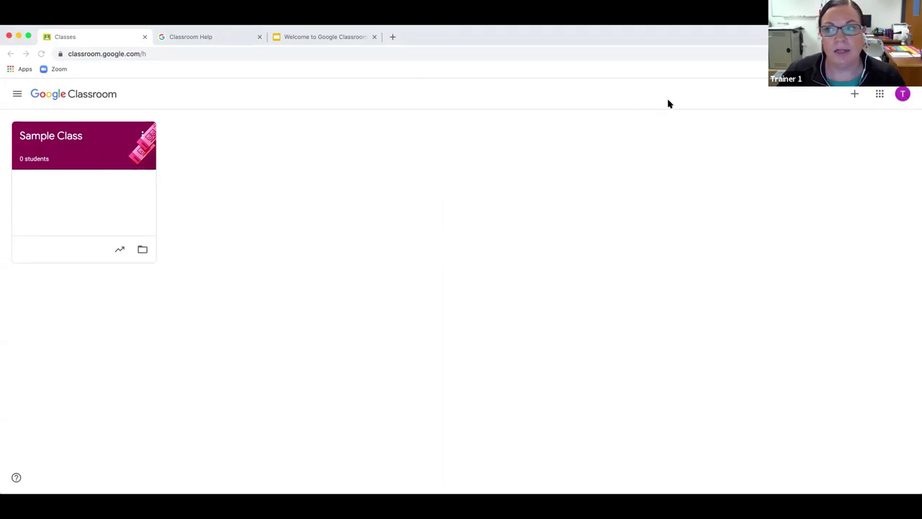
Step: Create a class named Webinar Sample Class and dismiss the introductory tour on its Stream page
left_click(855, 95)
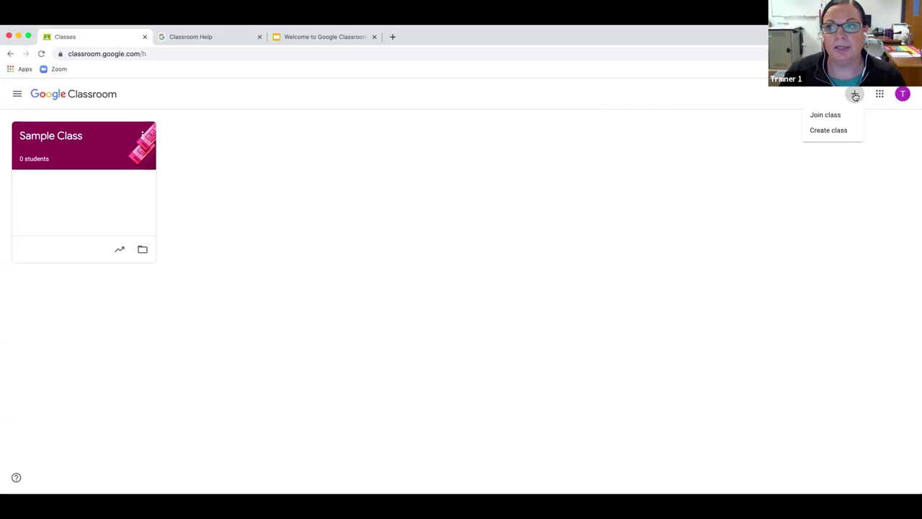
left_click(828, 132)
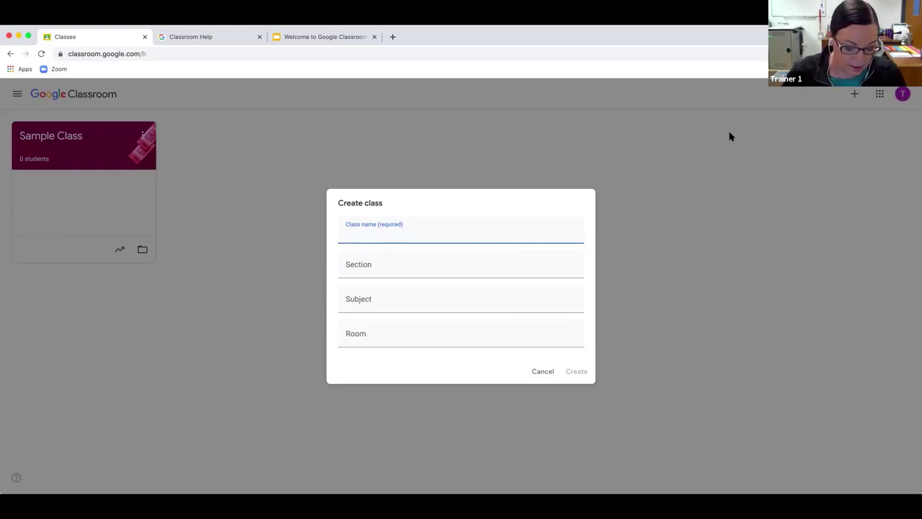
type("Webinar ")
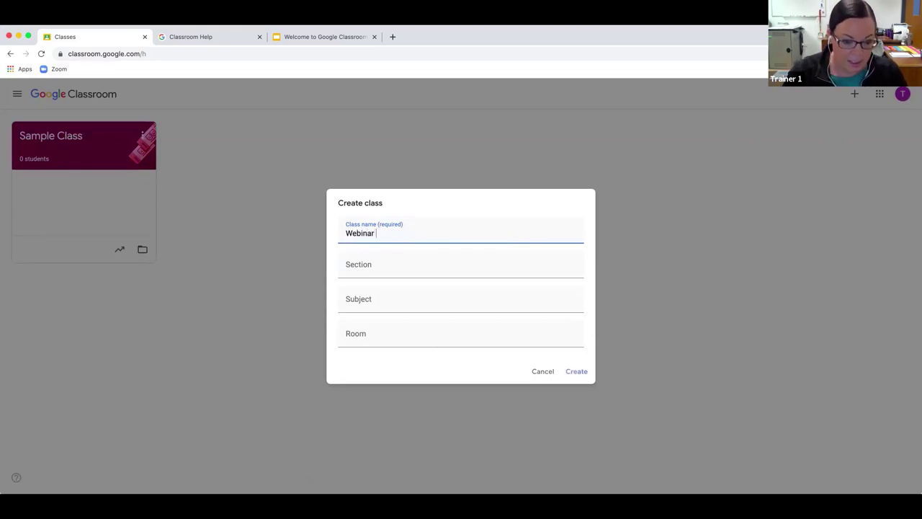
type("Sample Cl")
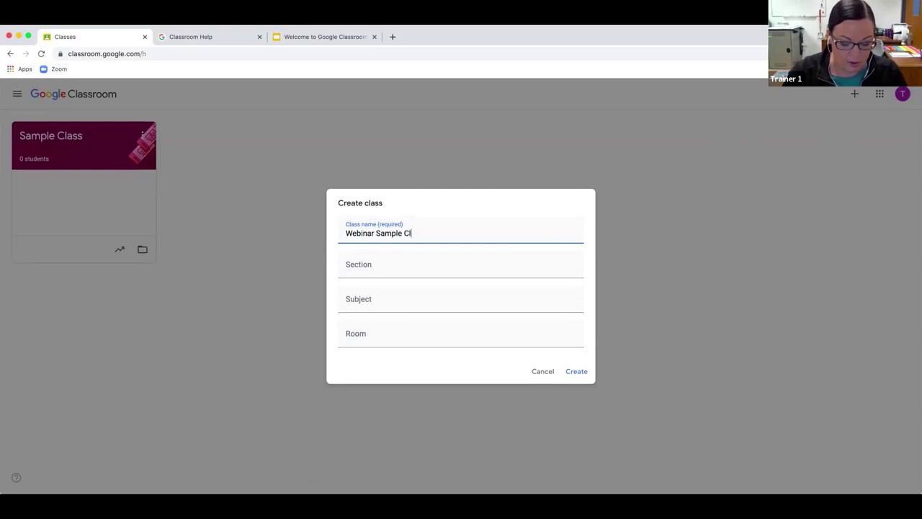
type("ass")
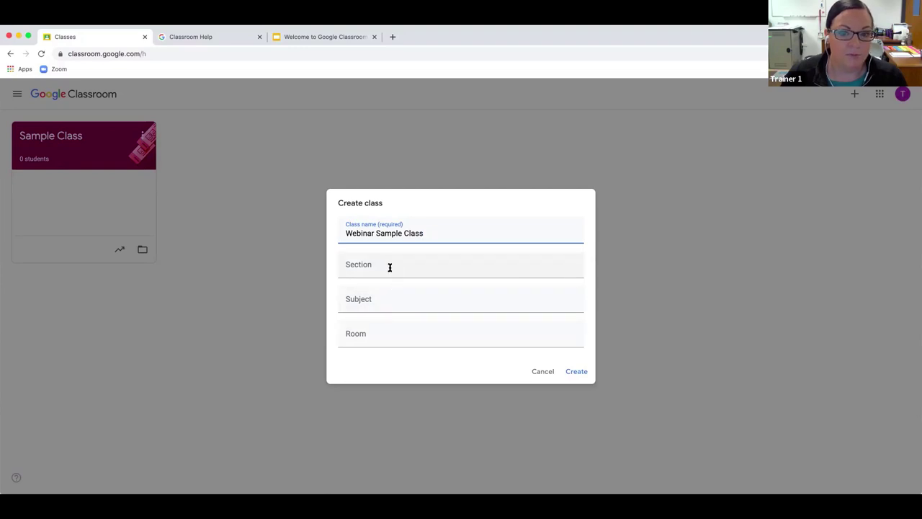
left_click(577, 373)
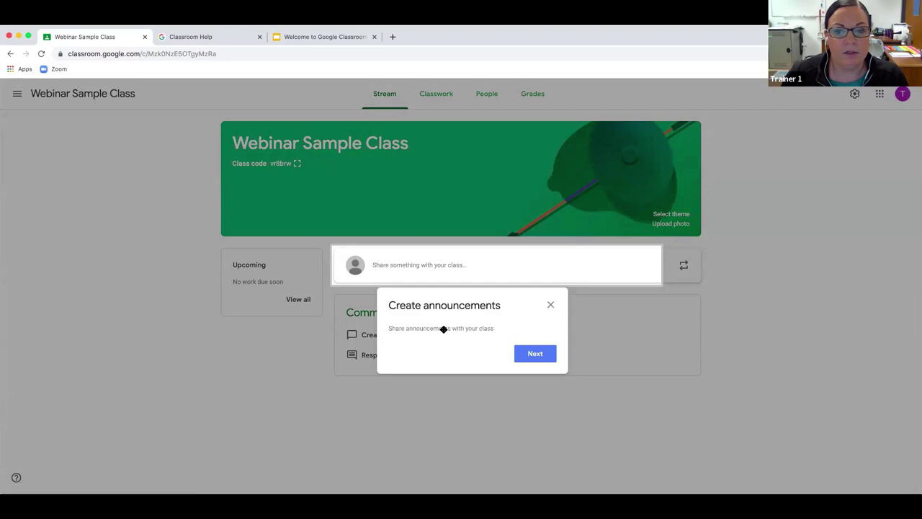
left_click(545, 353)
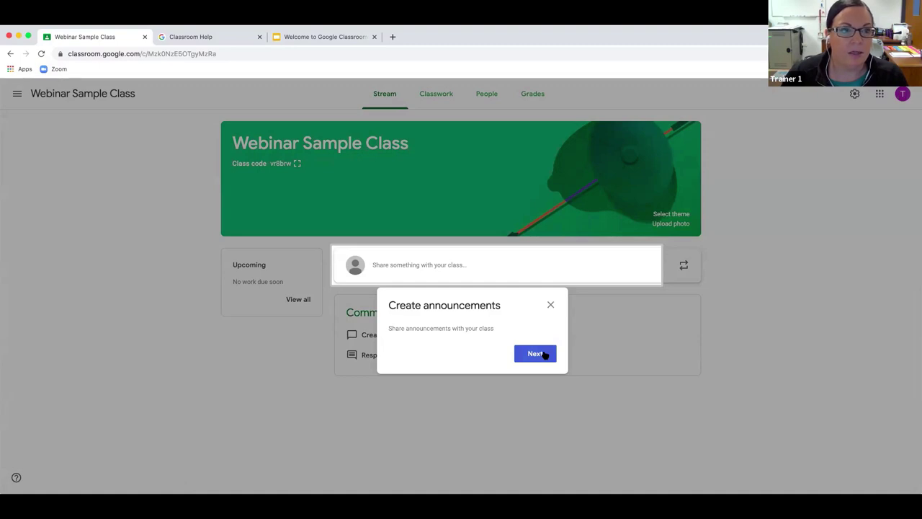
left_click(550, 306)
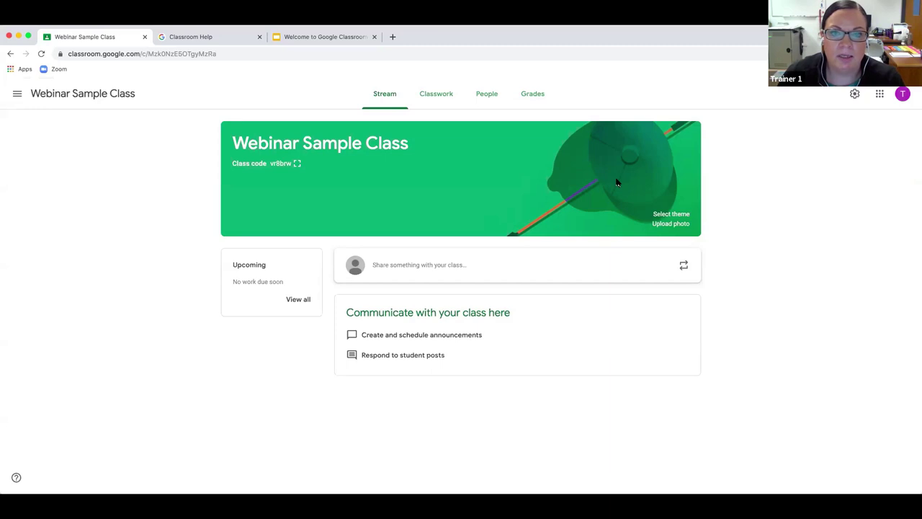
Step: Set the class theme to the dark green guitar and drums image from the Arts gallery
left_click(669, 216)
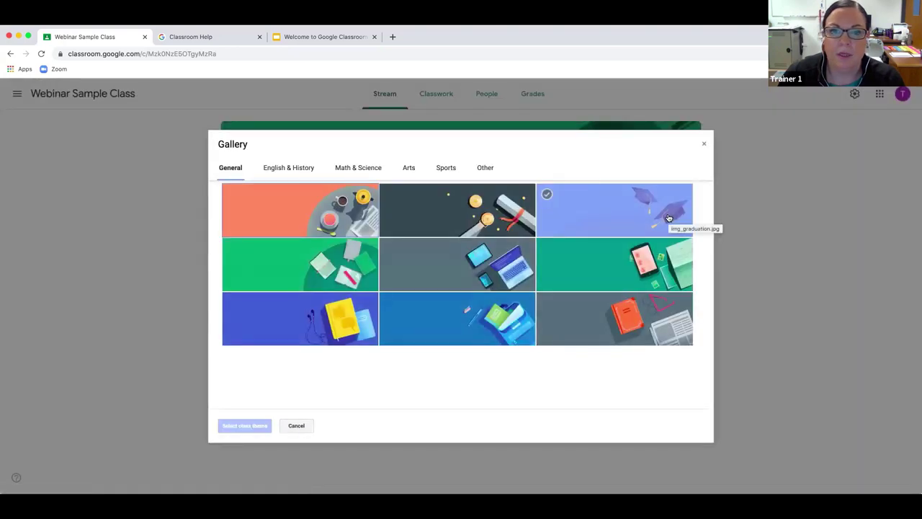
scroll(582, 247, "down", 1)
scroll(582, 247, "up", 1)
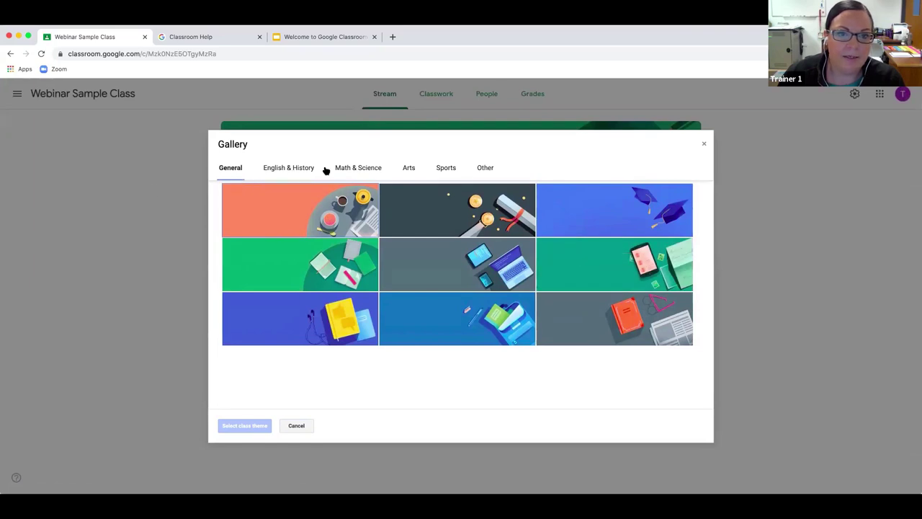
left_click(402, 169)
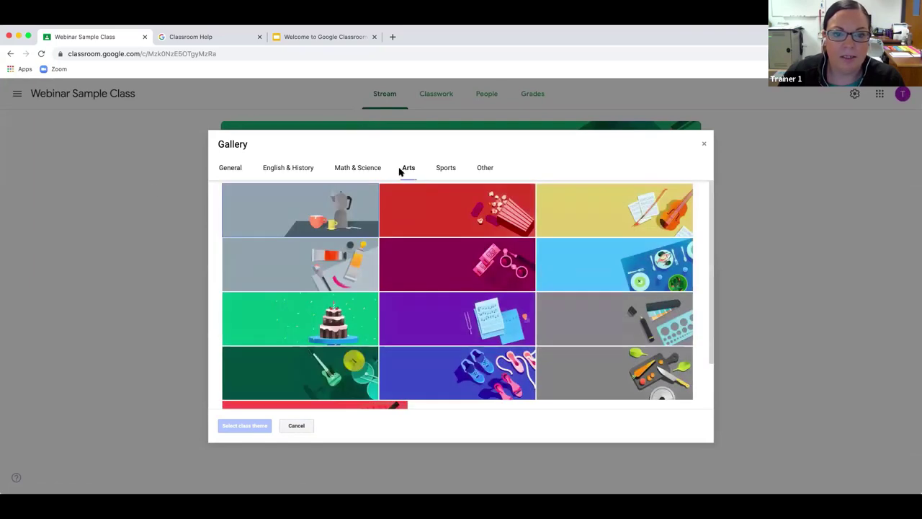
scroll(399, 272, "down", 2)
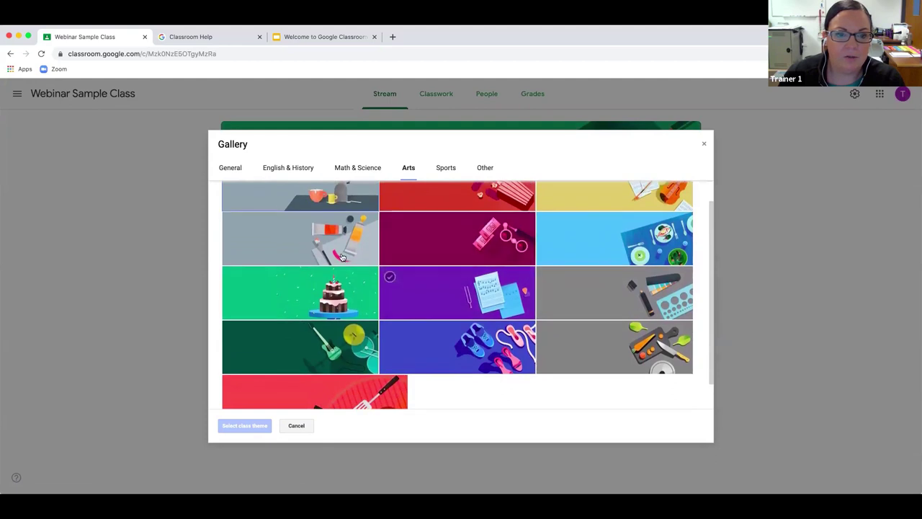
scroll(375, 291, "down", 1)
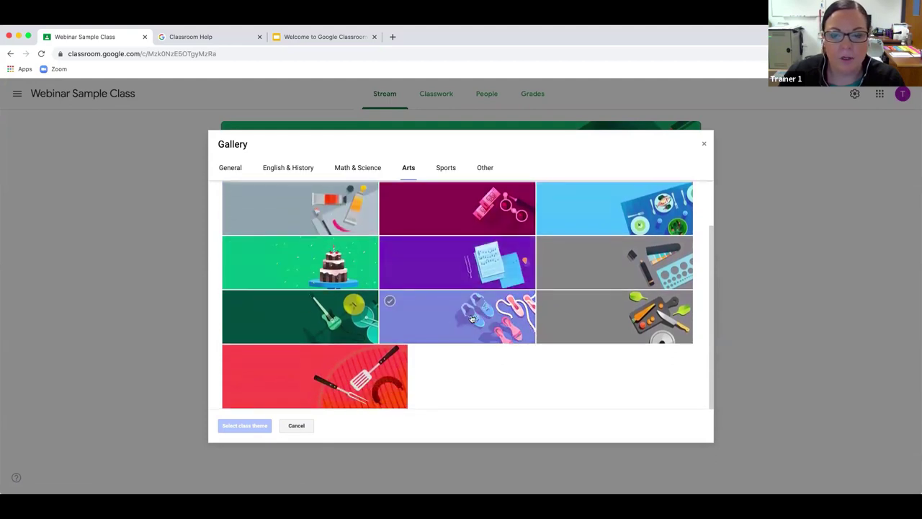
left_click(345, 325)
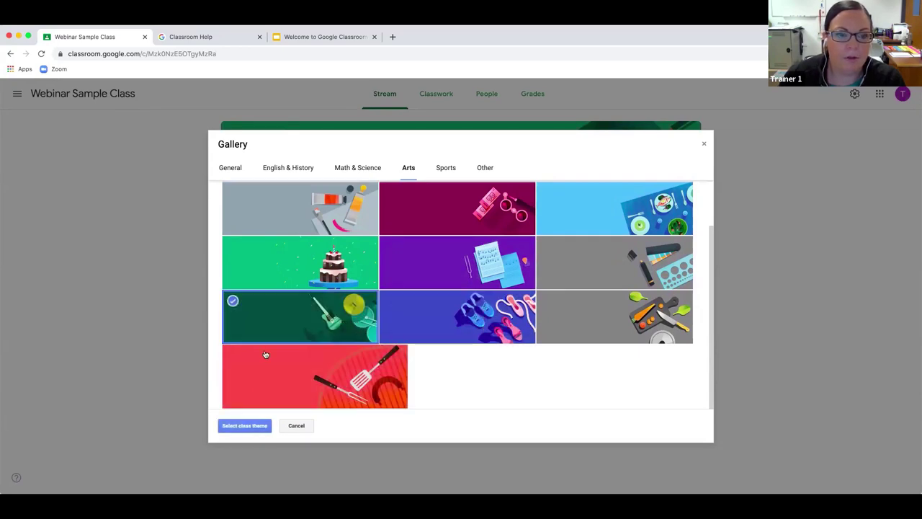
left_click(245, 426)
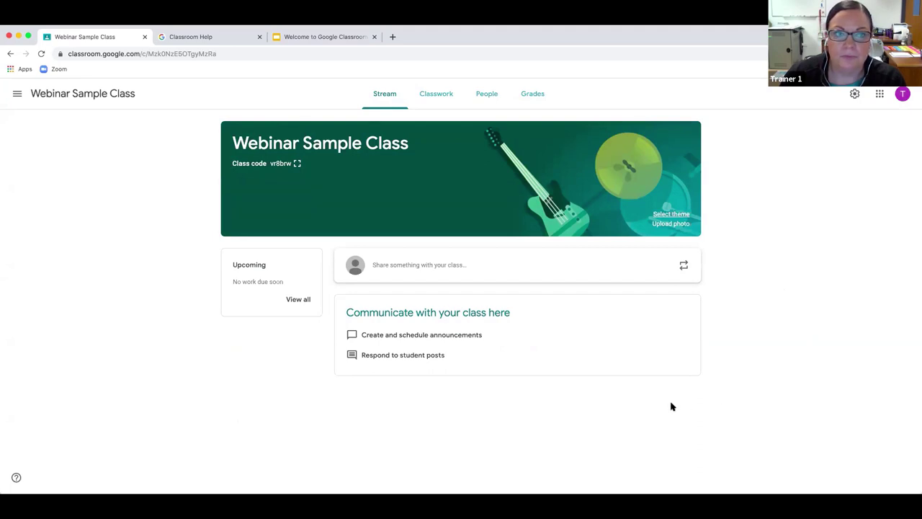
Step: Go back to the overview of all classes, then reopen Webinar Sample Class from its card
left_click(17, 96)
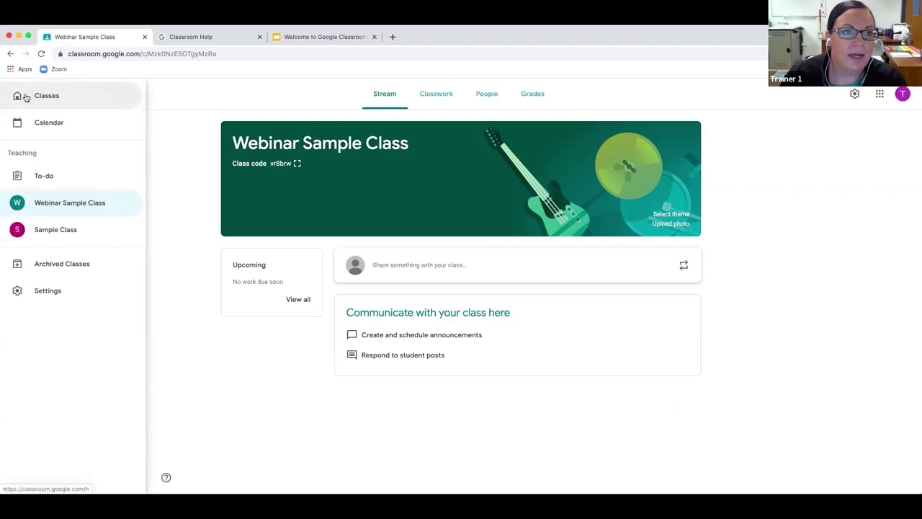
left_click(43, 97)
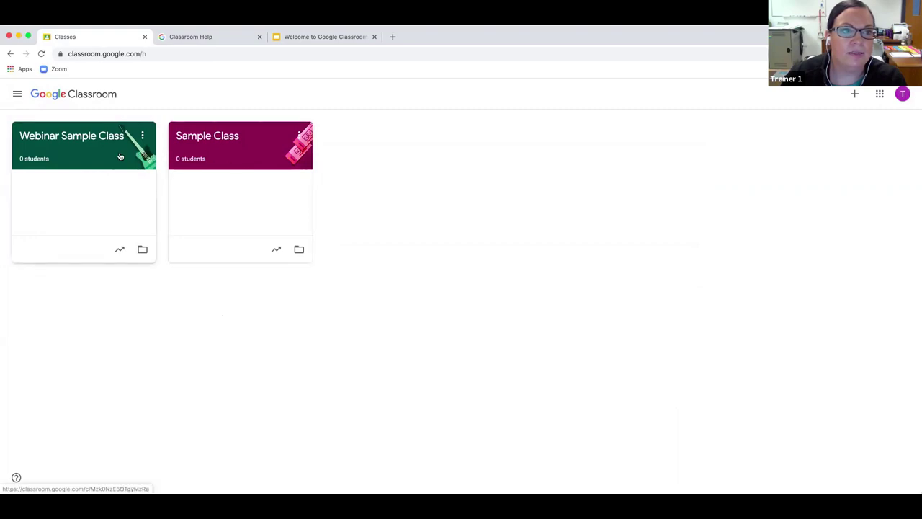
left_click(16, 96)
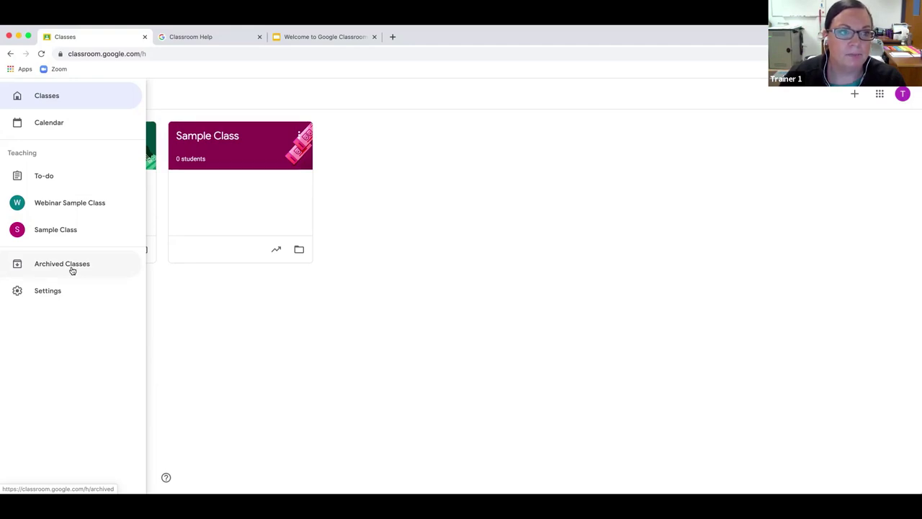
left_click(65, 103)
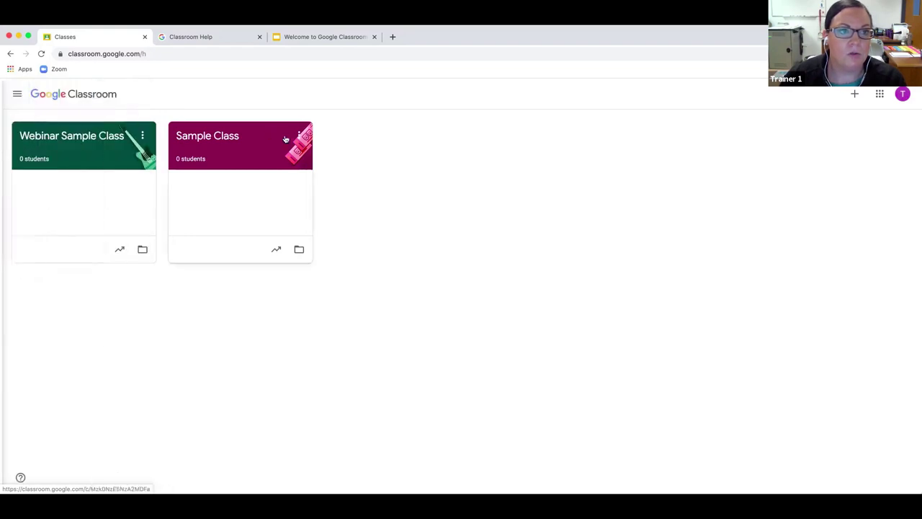
left_click(60, 139)
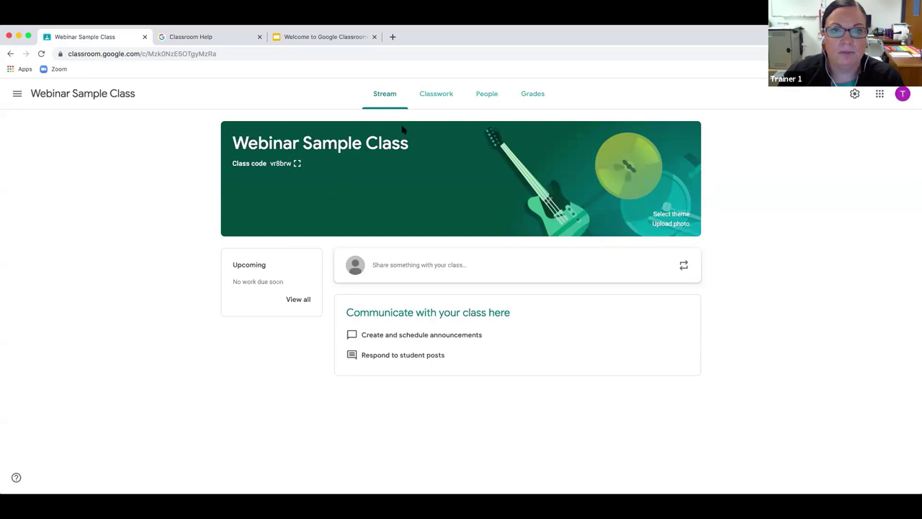
Step: View the Classwork, People and Grades pages of Webinar Sample Class
left_click(437, 94)
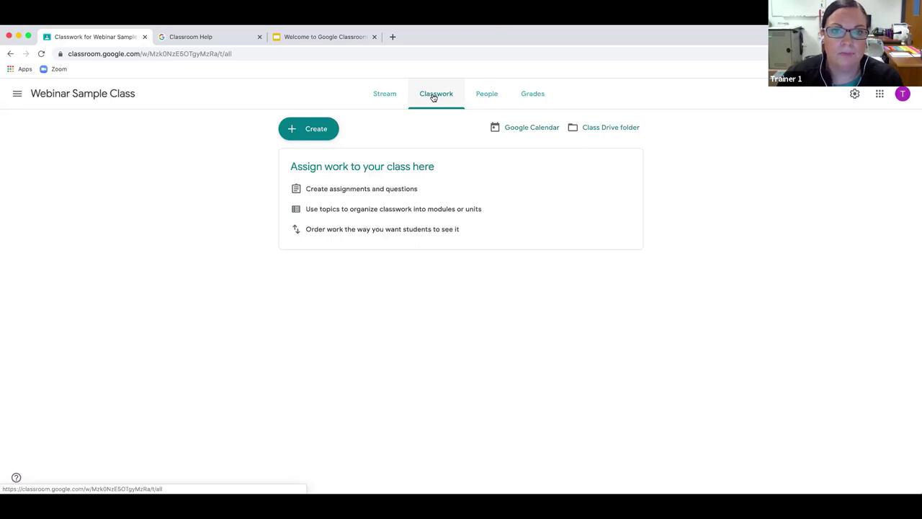
left_click(485, 99)
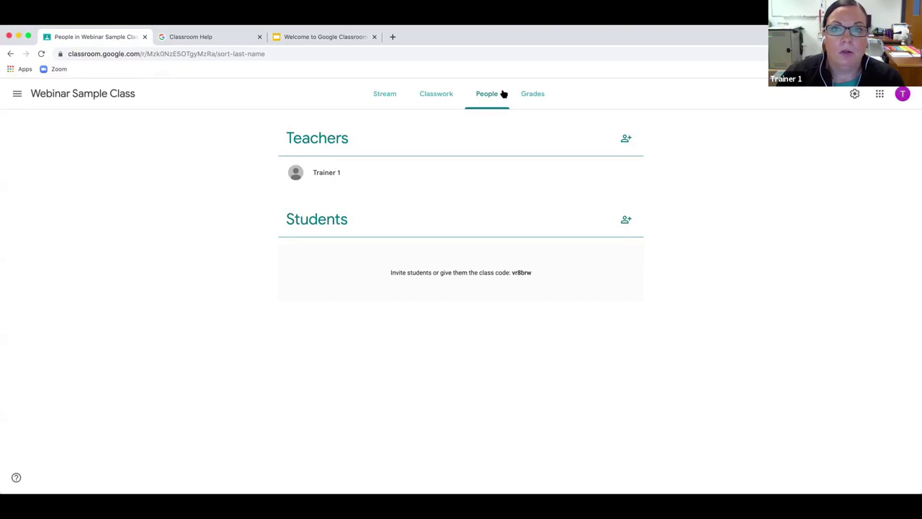
left_click(539, 101)
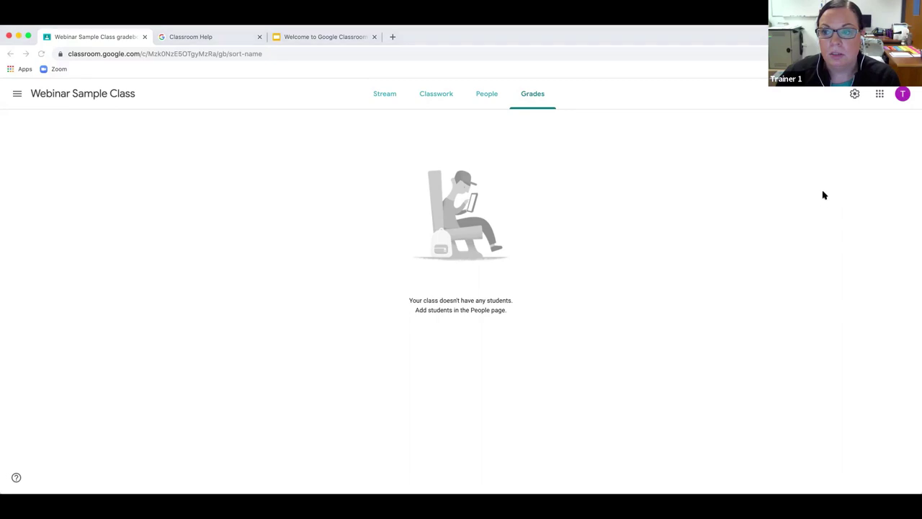
Step: Invite a student to the class by searching for their school e-mail name and sending the invitation
left_click(487, 96)
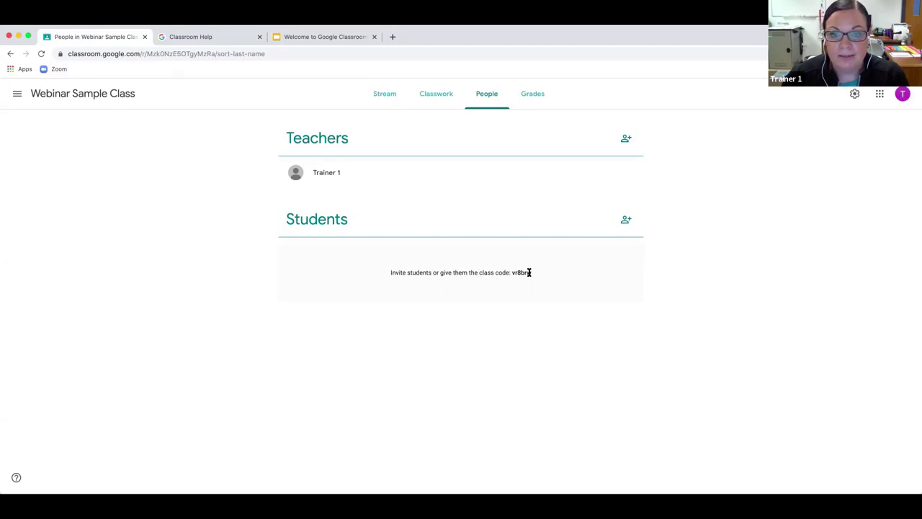
left_click(625, 221)
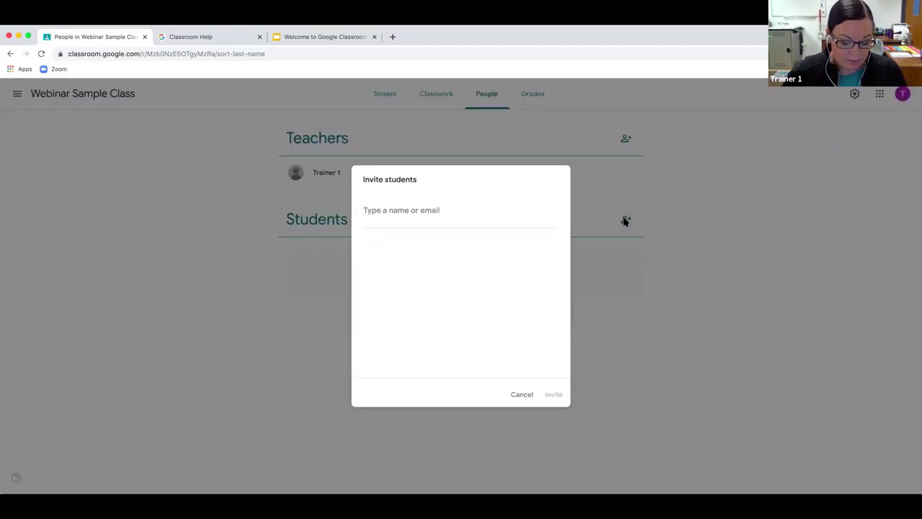
type("cahi")
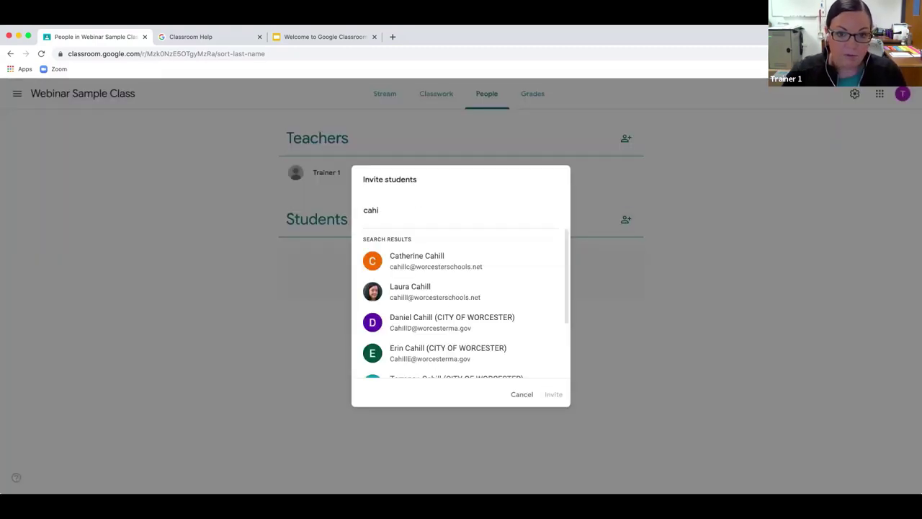
type("lll")
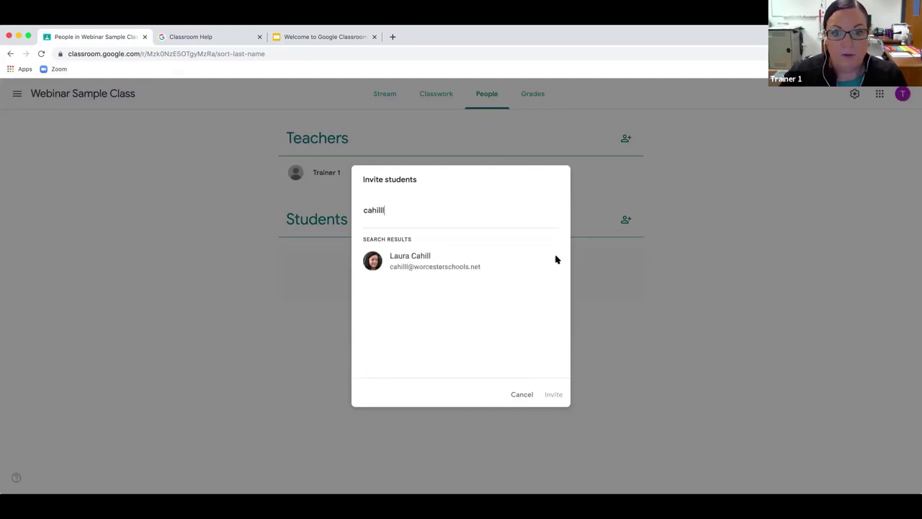
left_click(451, 266)
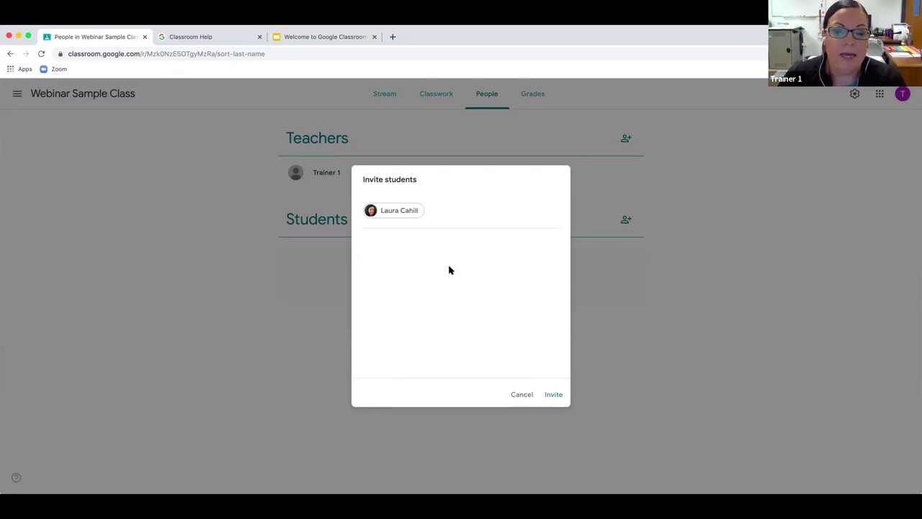
left_click(553, 395)
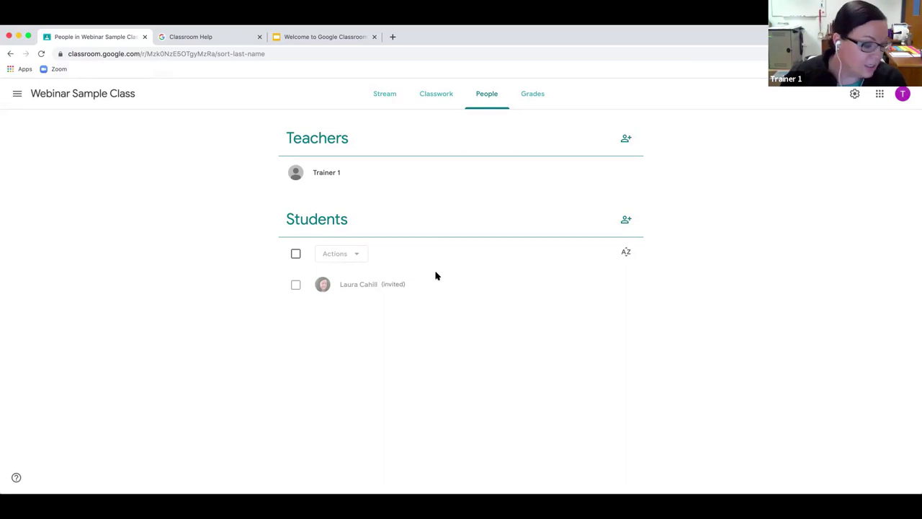
Step: Open the class settings, look over the Class Details and General sections, and close them without making changes
left_click(855, 94)
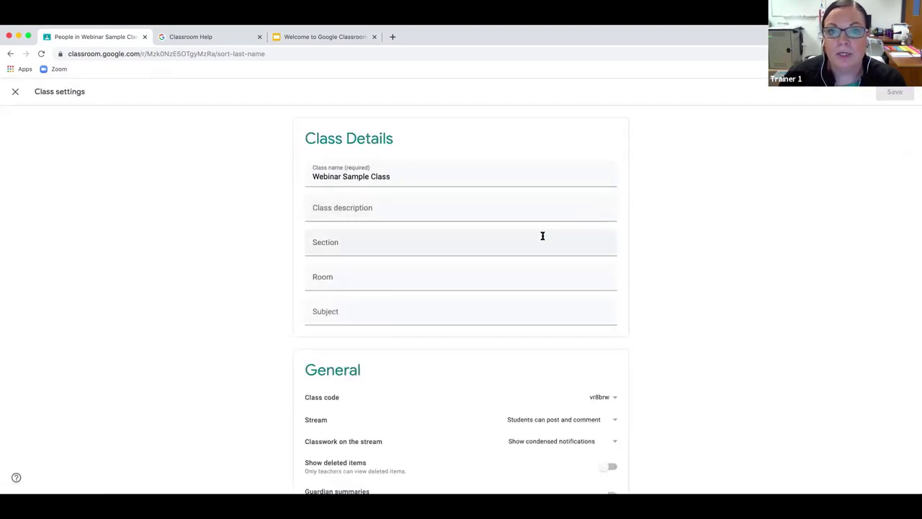
scroll(542, 235, "down", 3)
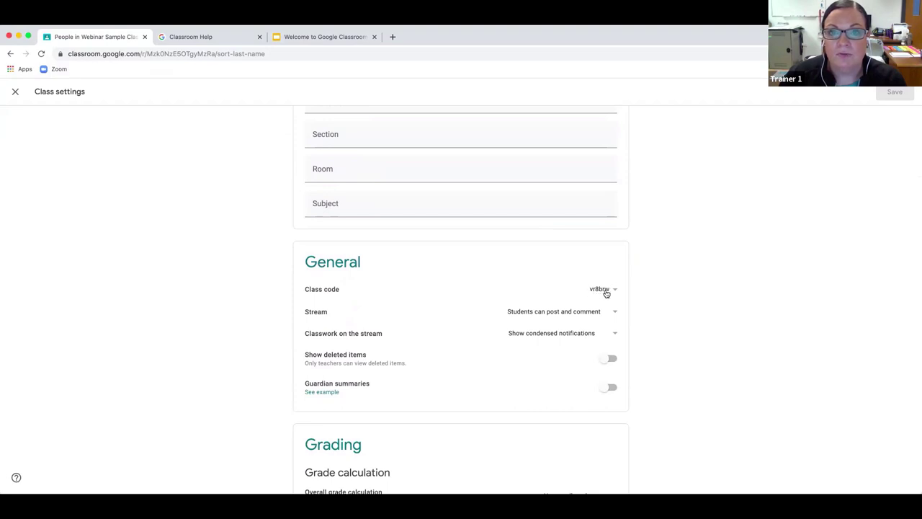
scroll(187, 255, "up", 3)
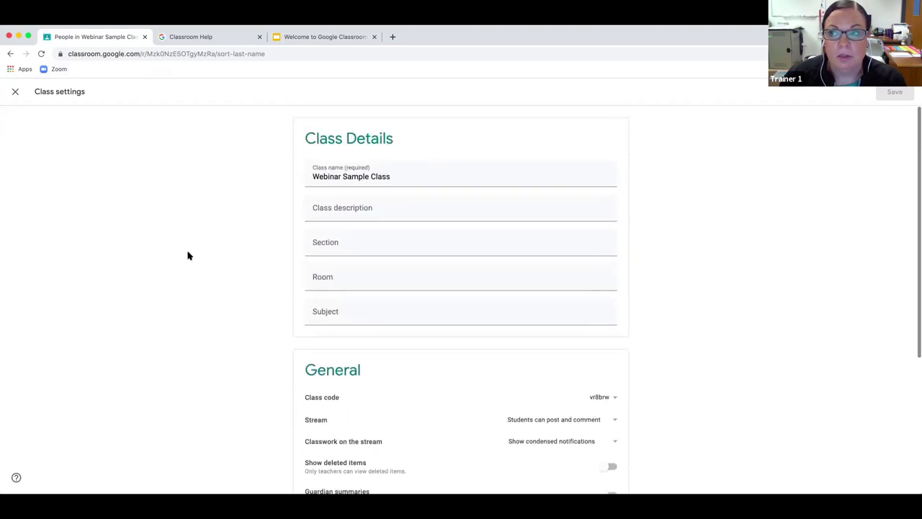
left_click(16, 94)
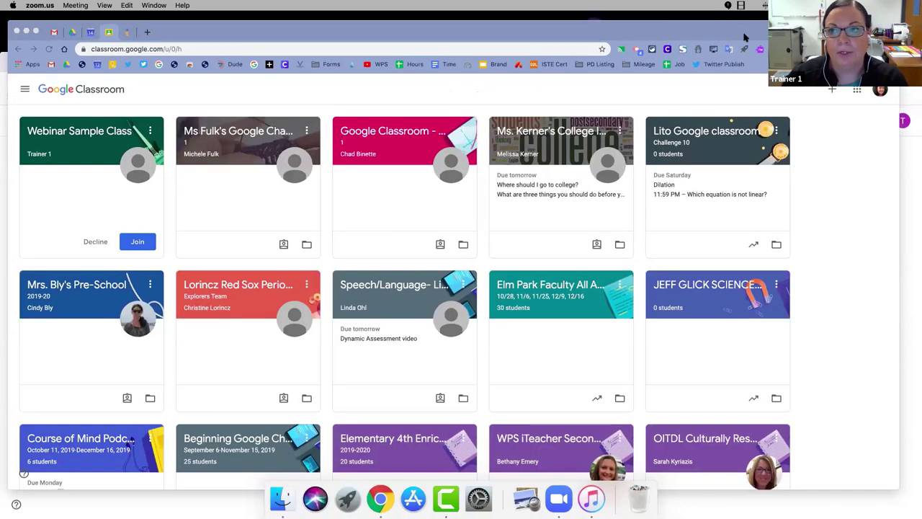
Step: In the student's browser window, look through the class cards, join Webinar Sample Class and view its People page
left_click_drag(746, 33, 740, 20)
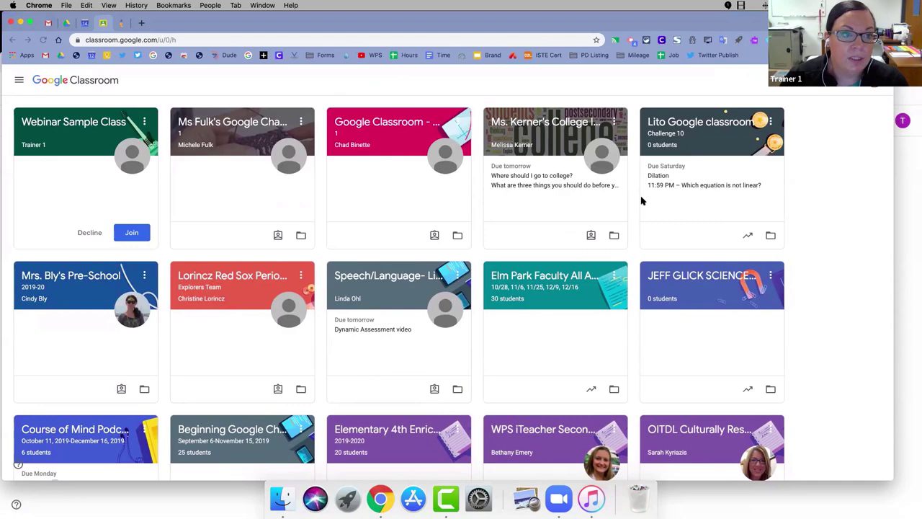
scroll(401, 263, "down", 10)
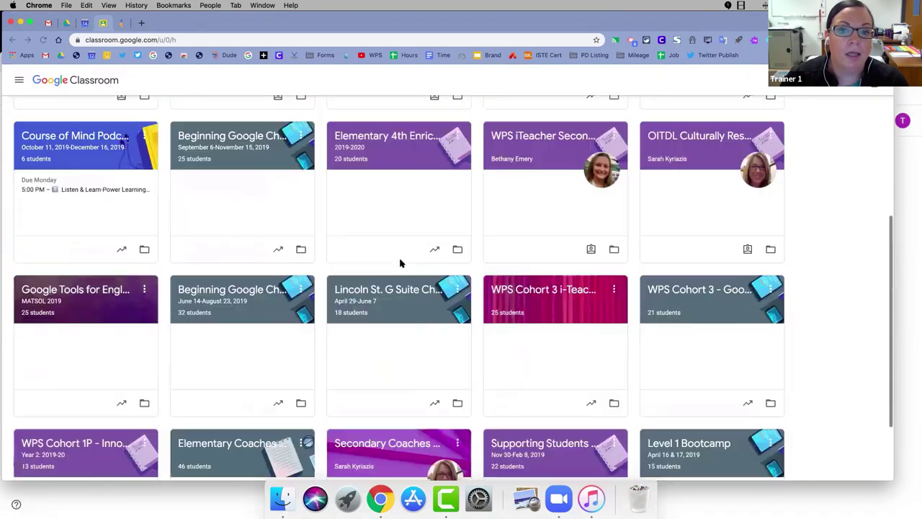
scroll(401, 263, "up", 10)
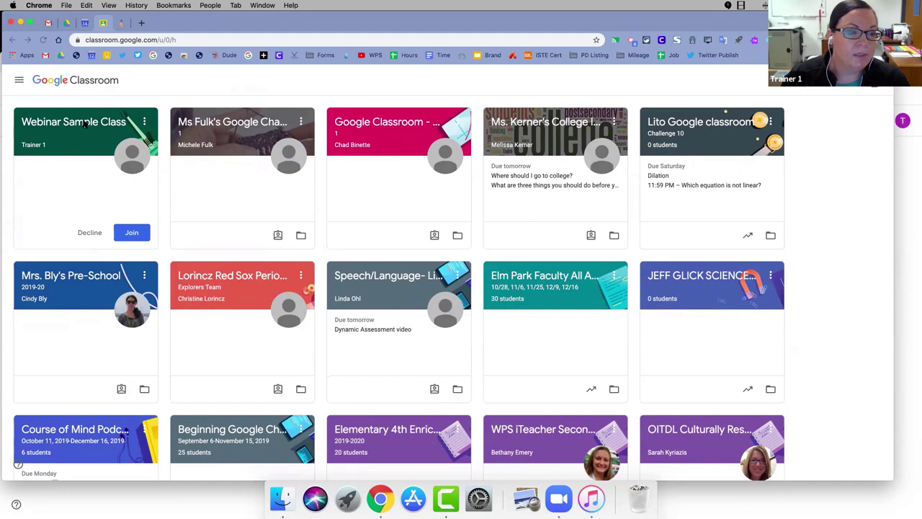
left_click(132, 234)
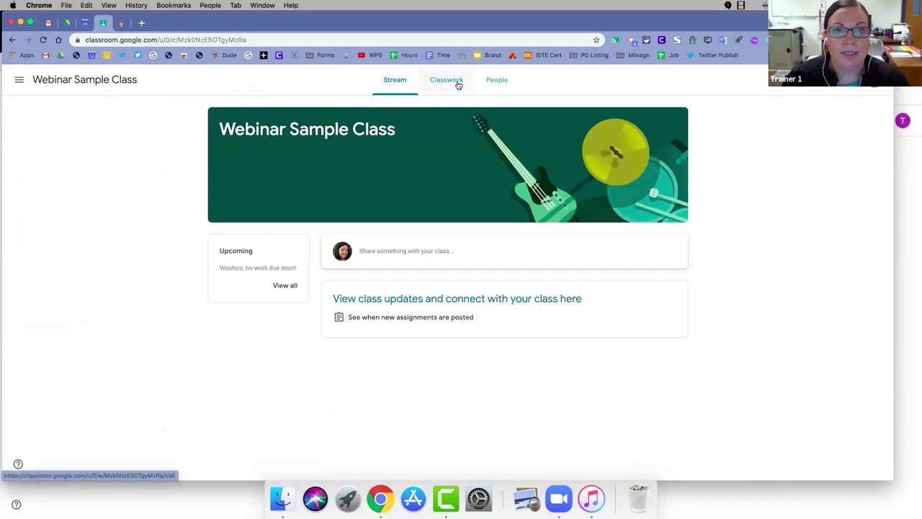
left_click(496, 84)
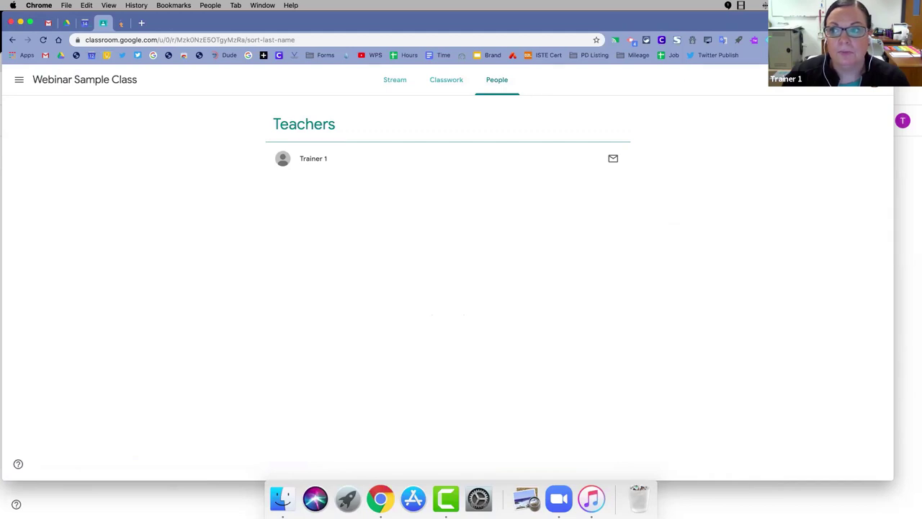
Step: Return to the teacher's browser window, start a new announcement on the class stream and dismiss the posting tip
key("super+grave")
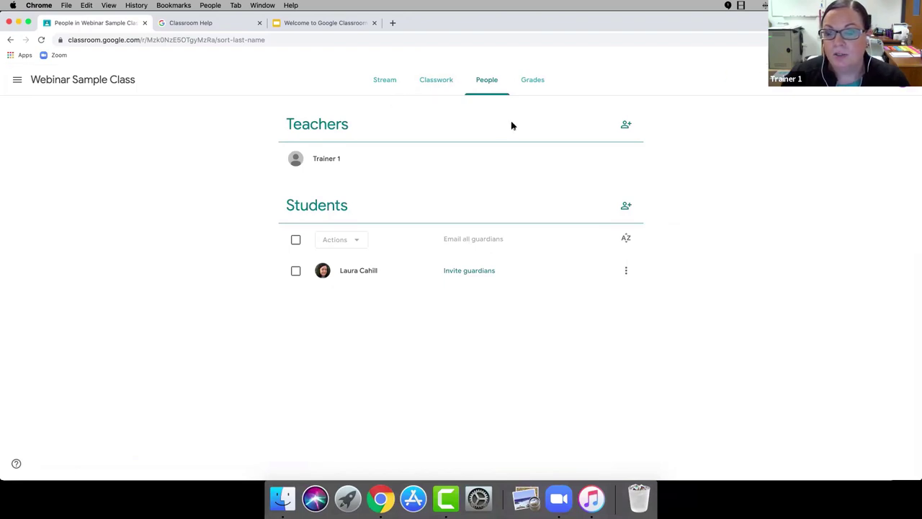
left_click(384, 85)
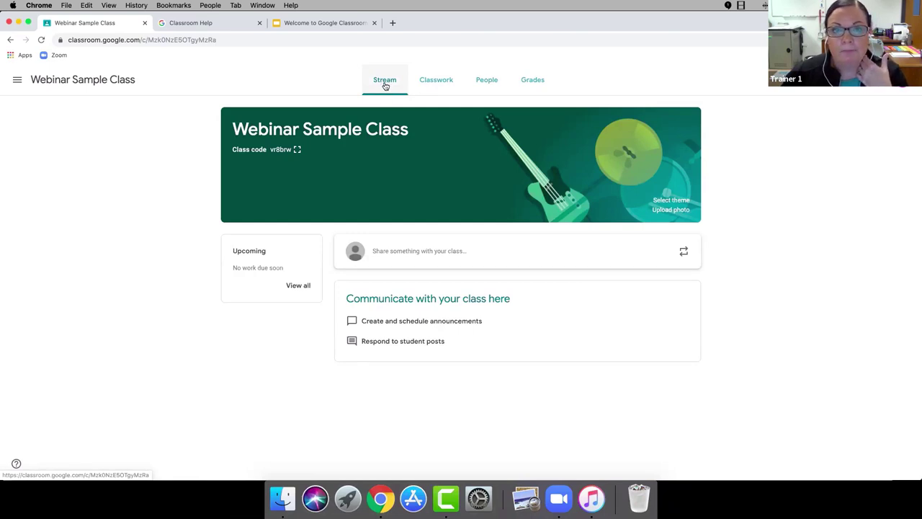
left_click(407, 252)
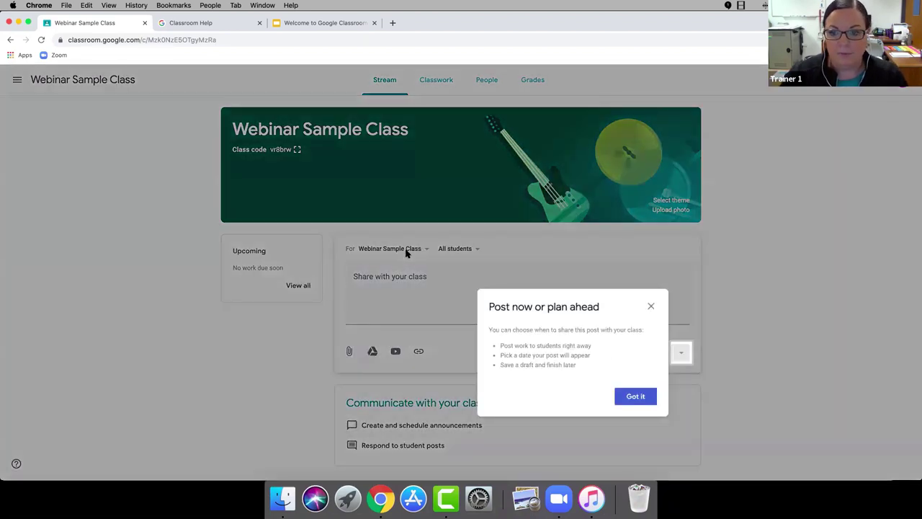
left_click(652, 307)
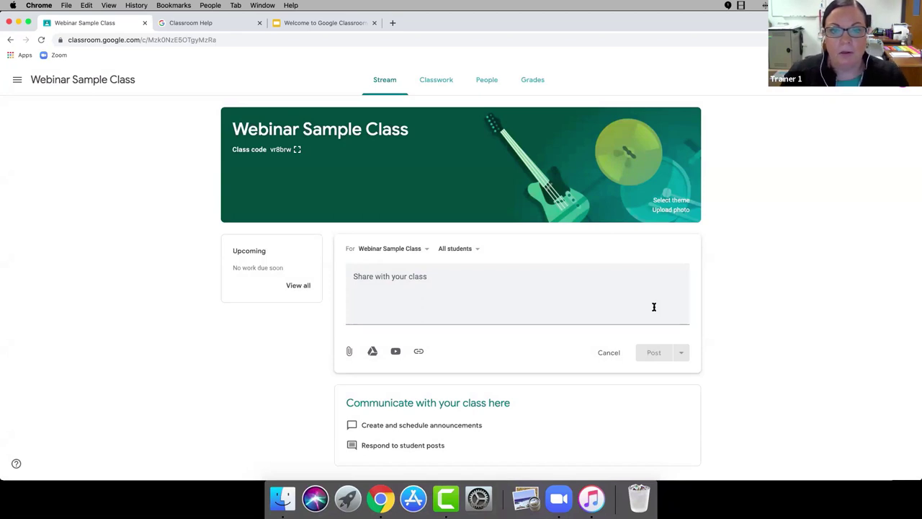
Step: Write the announcement text "Welcome to our classroom! Please tell me one interesting thing about yourself!"
left_click(380, 276)
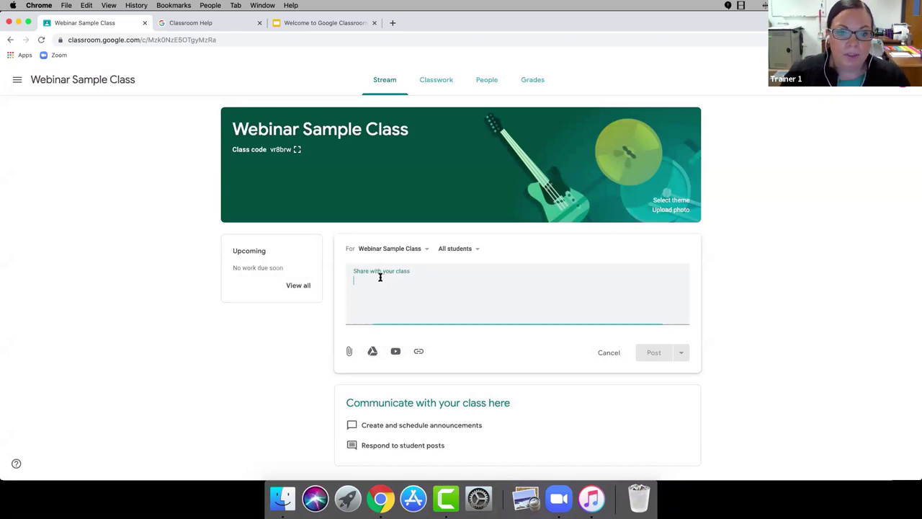
type("Welcome")
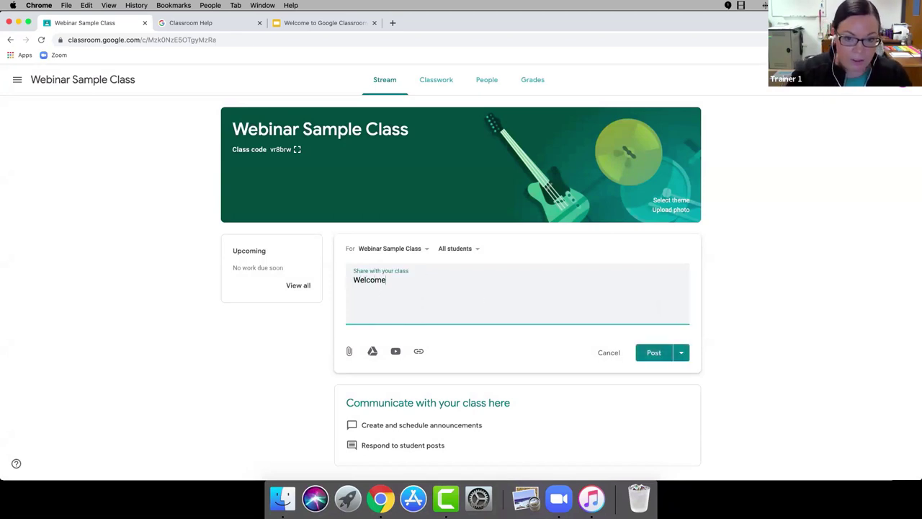
type(" to our")
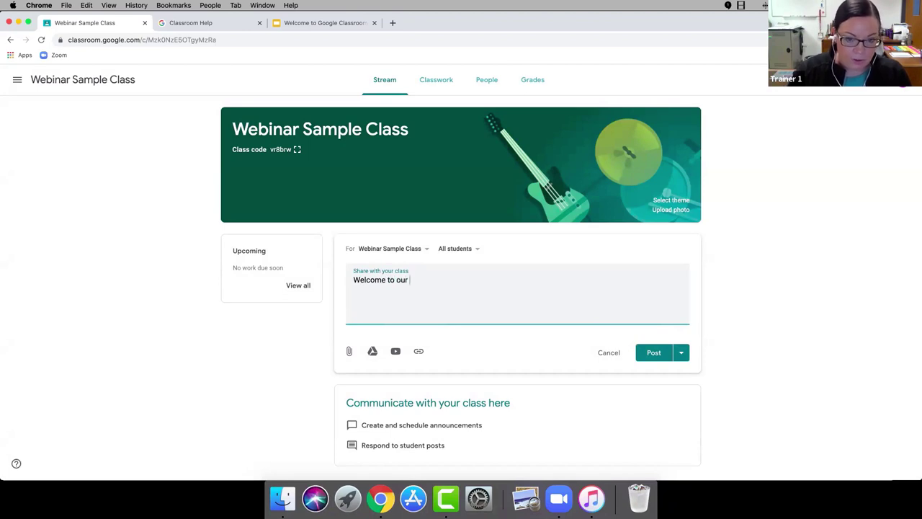
type(" classroom!")
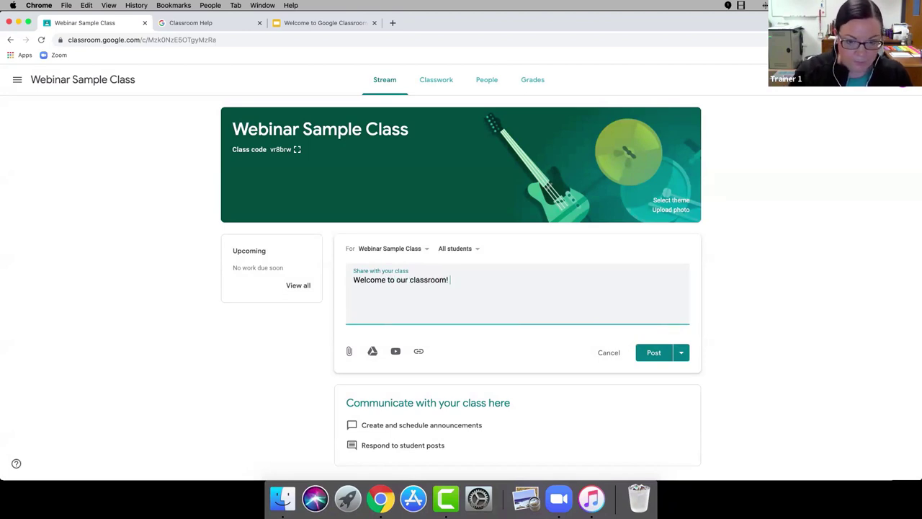
type(" Please tellm")
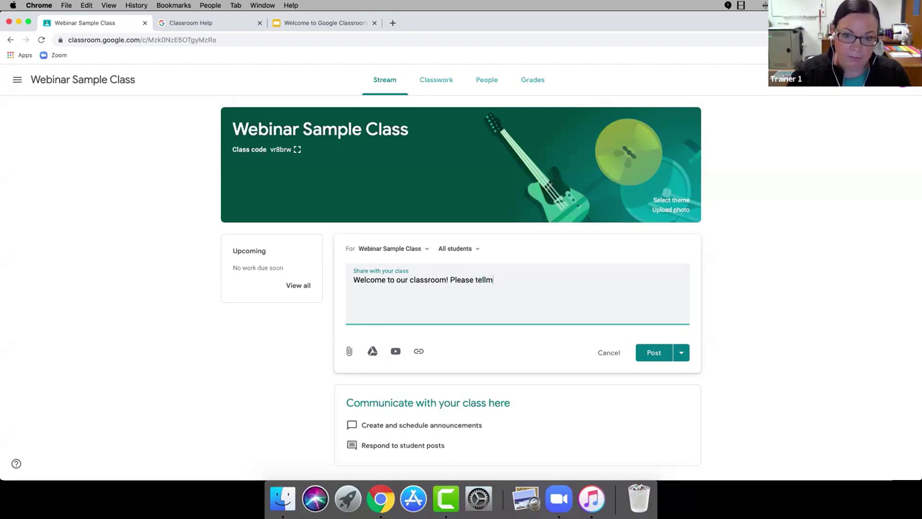
key("BackSpace")
type("me ")
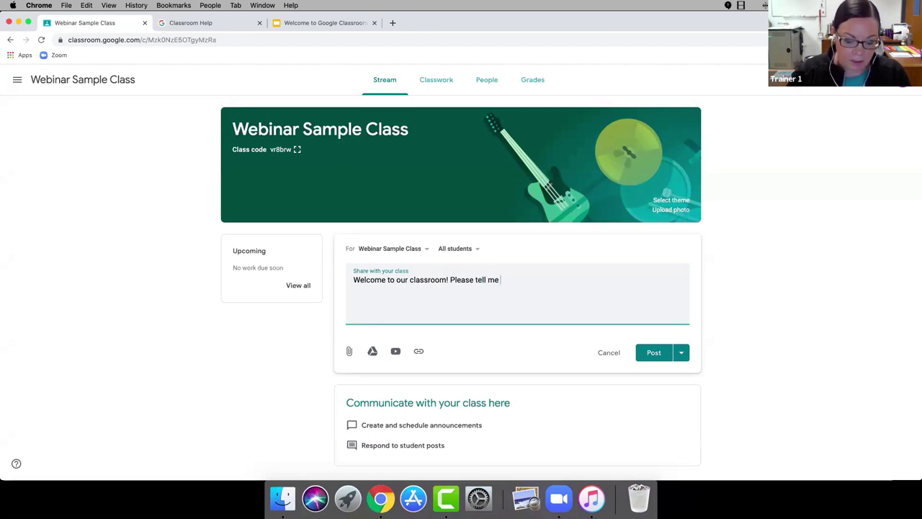
type("one intersti")
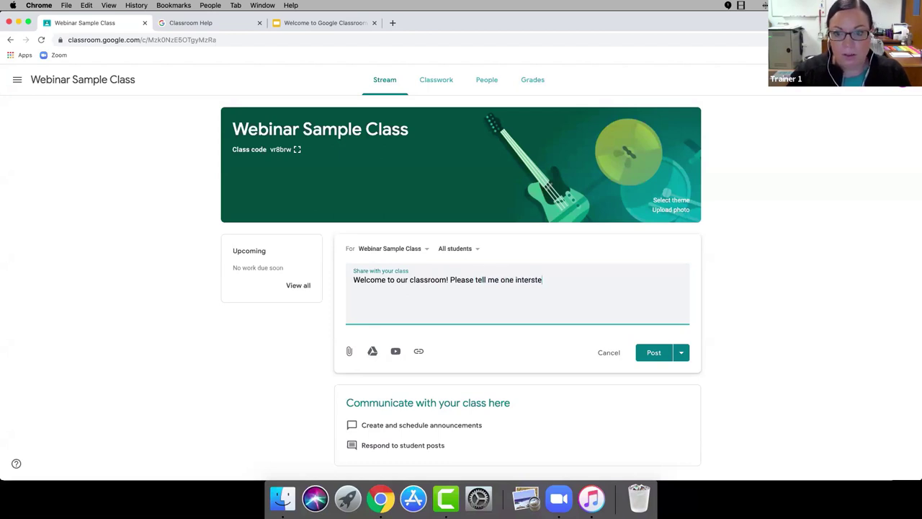
key("BackSpace")
key("BackSpace")
key("BackSpace")
type("esting thin")
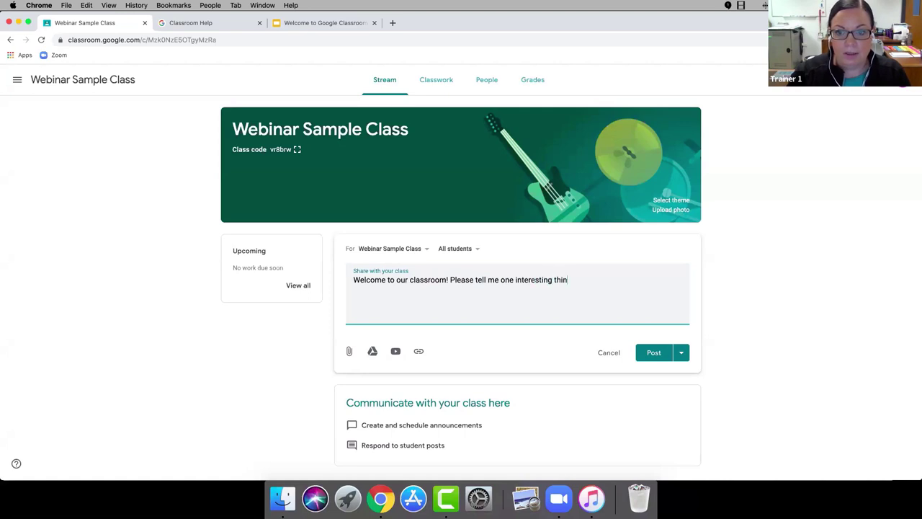
type("g about yours")
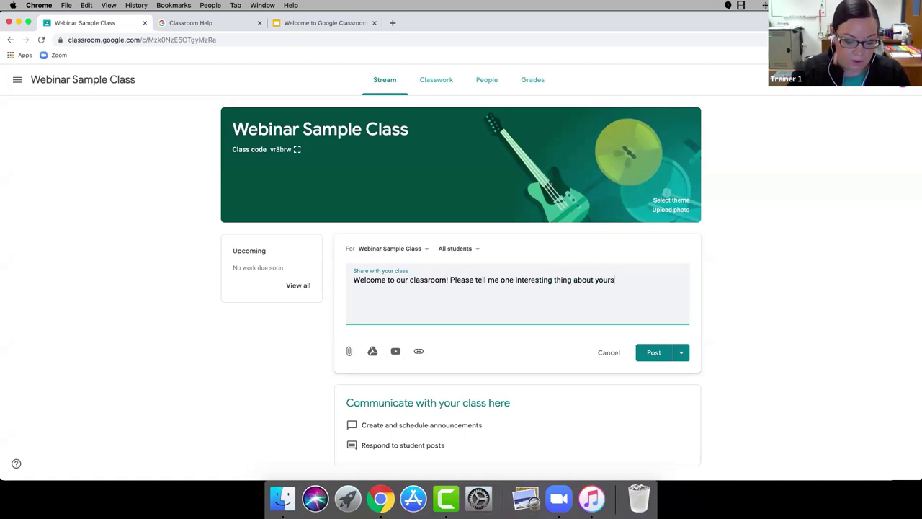
type("elf!")
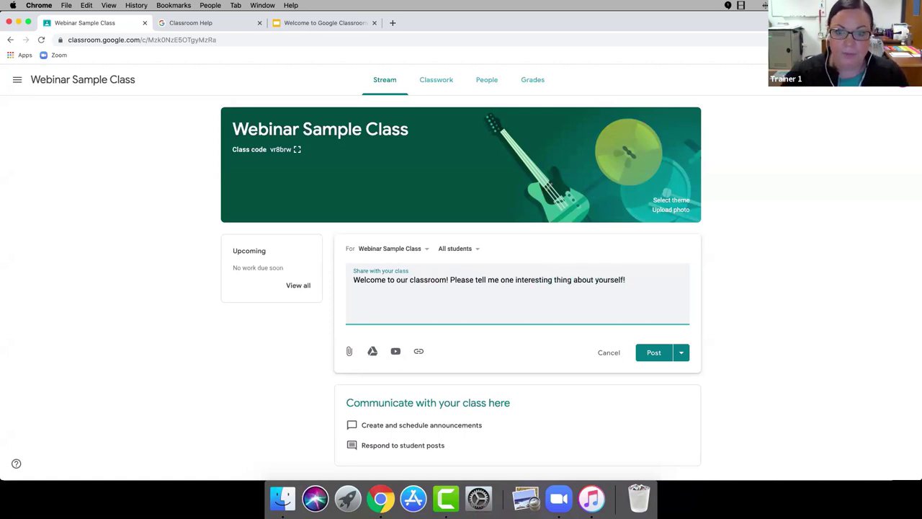
Step: Check which classes and which students the announcement can be addressed to, leaving both selections as they are
left_click(427, 252)
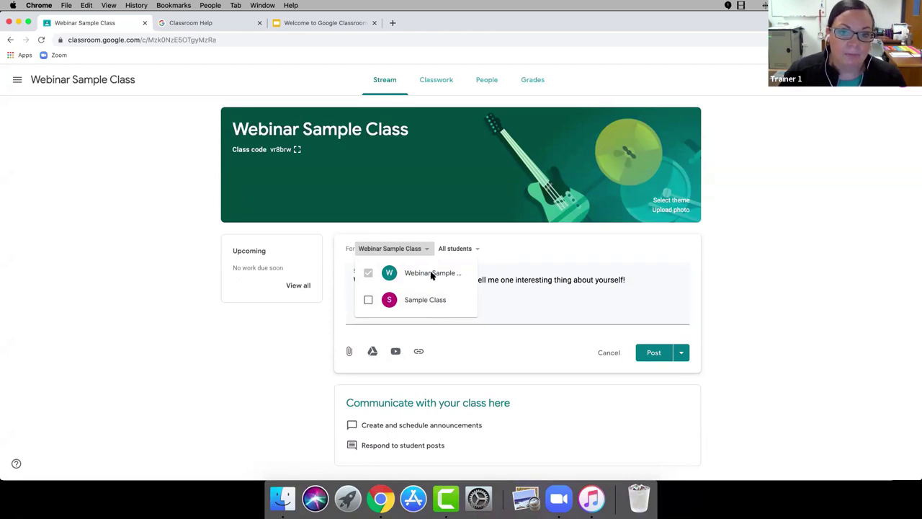
left_click(497, 252)
left_click(478, 251)
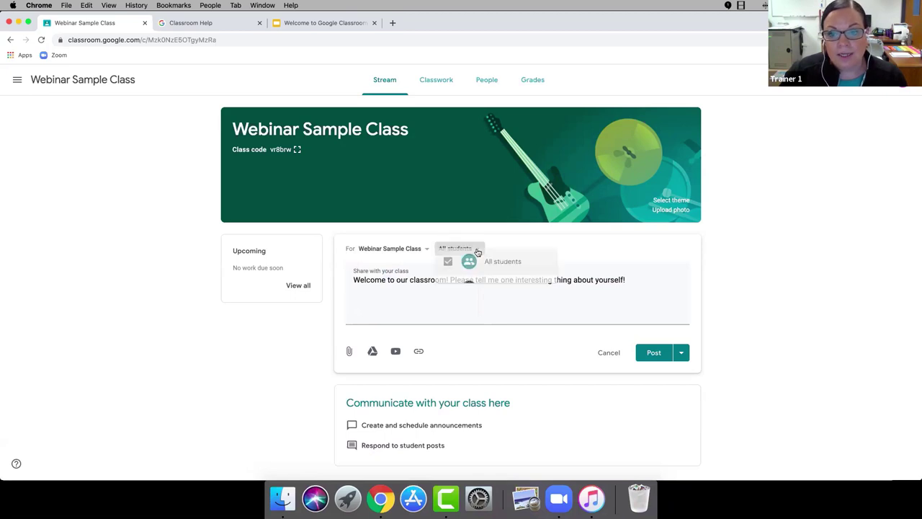
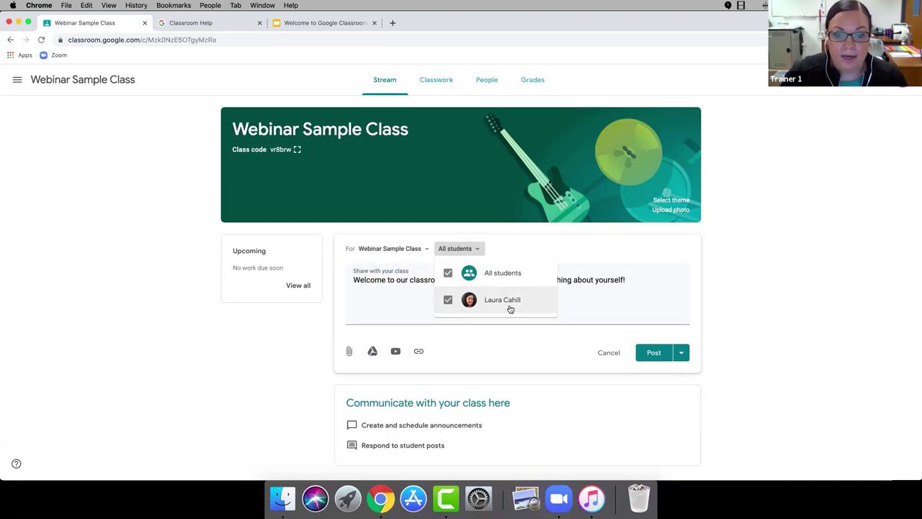
left_click(585, 252)
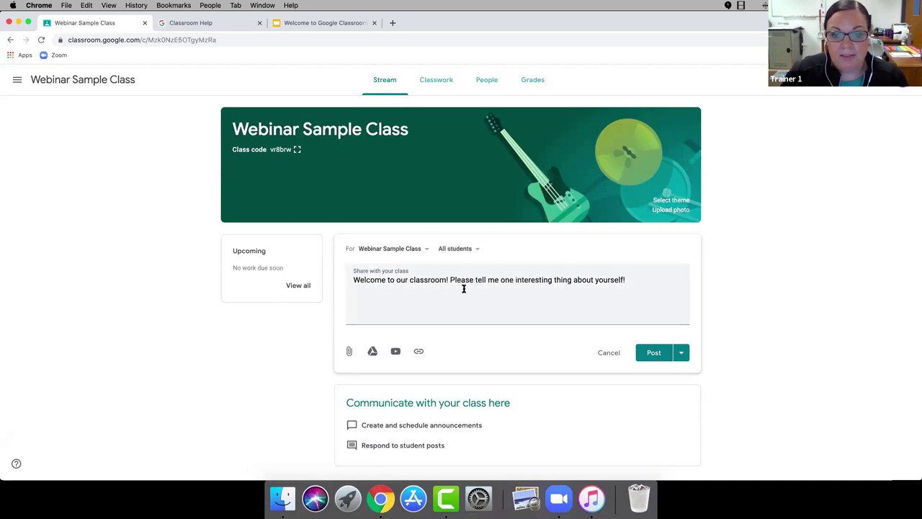
left_click(372, 352)
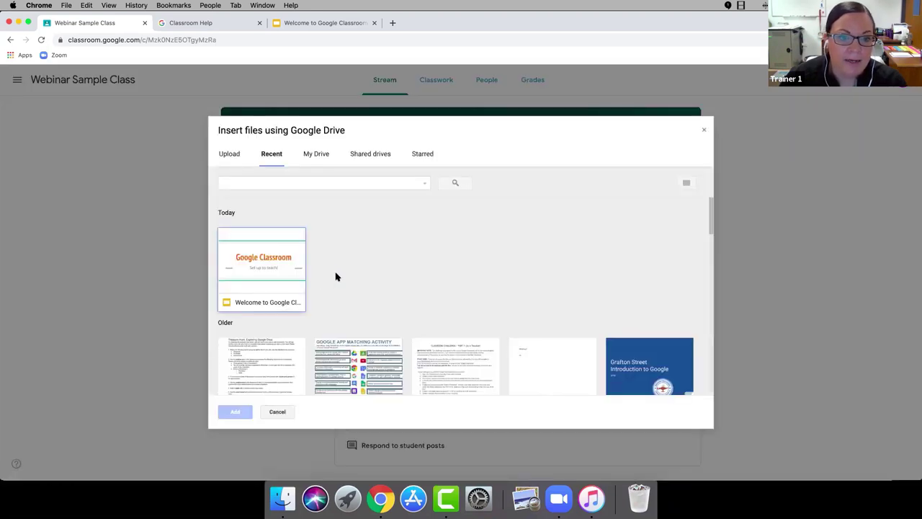
scroll(335, 276, "down", 3)
scroll(335, 276, "down", 1)
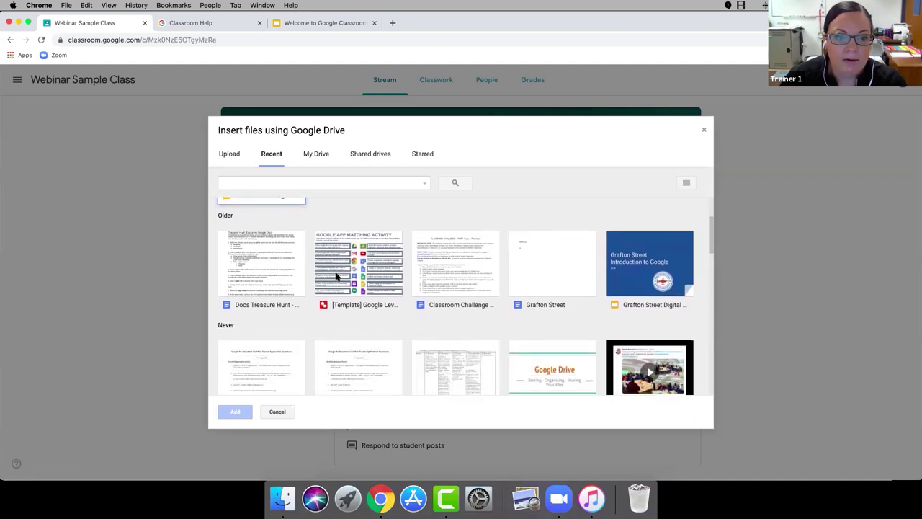
left_click(268, 265)
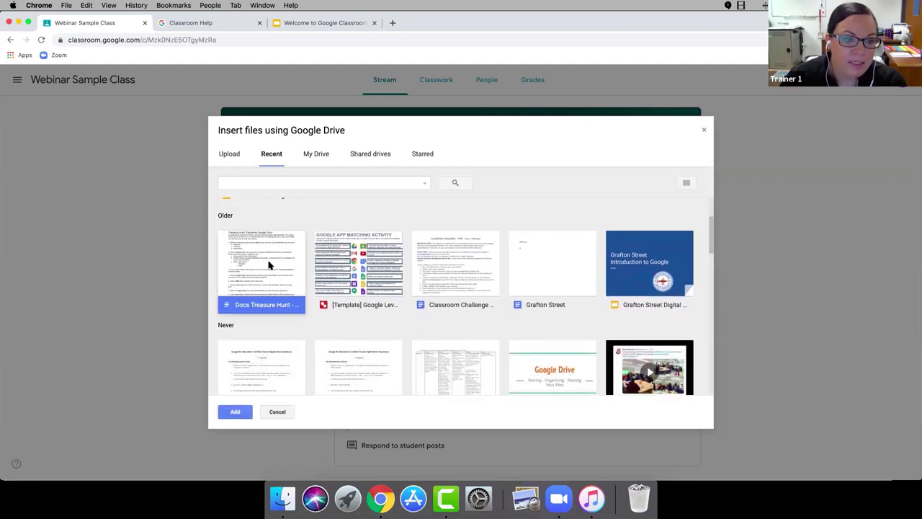
left_click(234, 412)
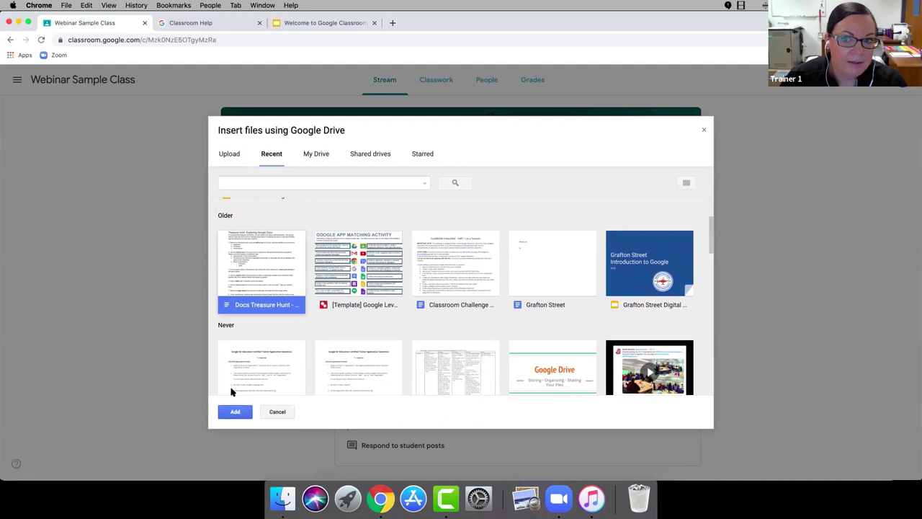
left_click(705, 130)
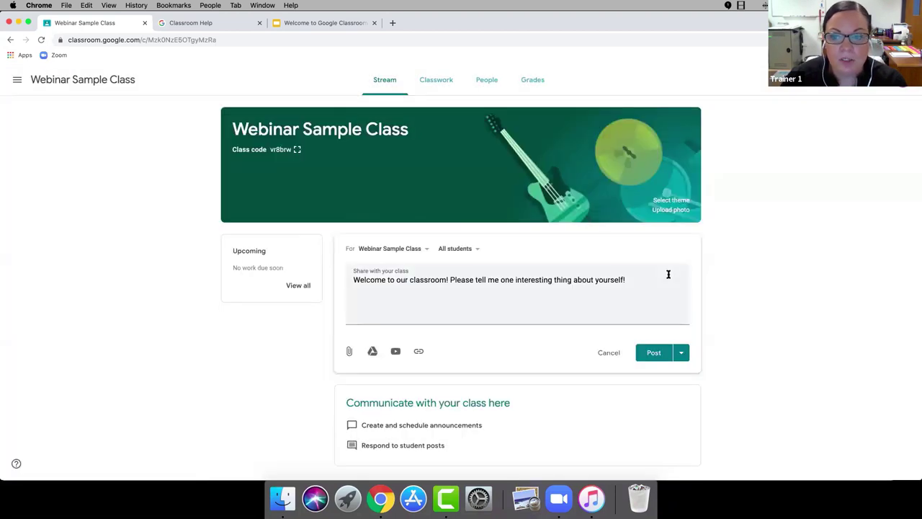
Step: Publish the announcement to the class stream immediately and switch to the student's browser window
left_click(682, 354)
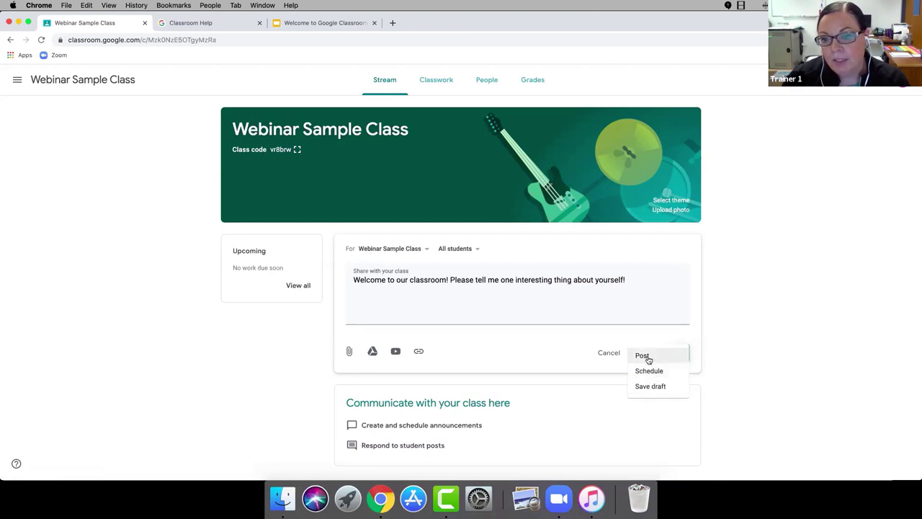
left_click(647, 358)
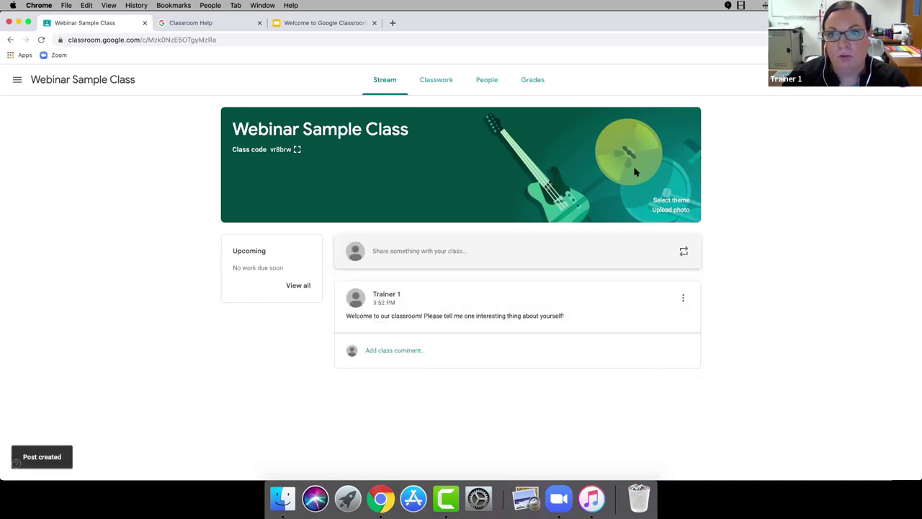
left_click(635, 22)
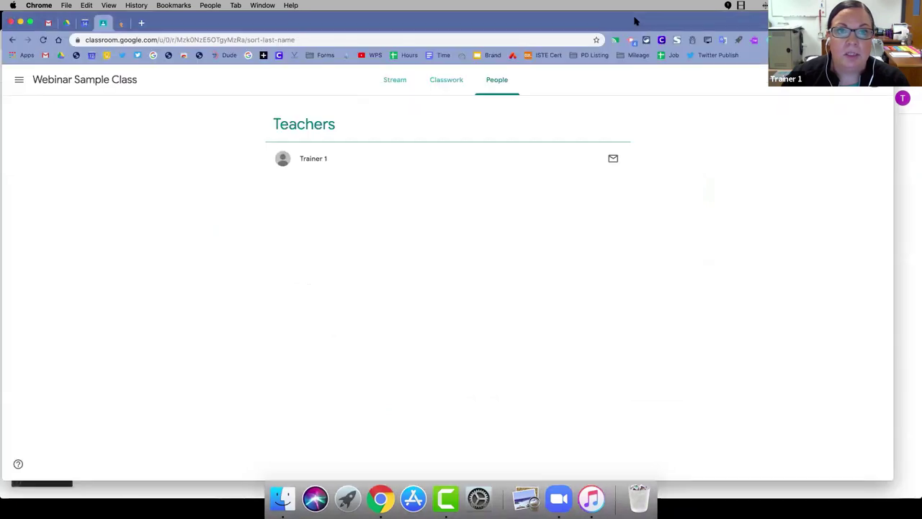
Step: Open and reload the student's class stream, then post the class comment "Hello! Before I was a tech coach, I taught art for 20 years!" on the announcement
left_click(400, 84)
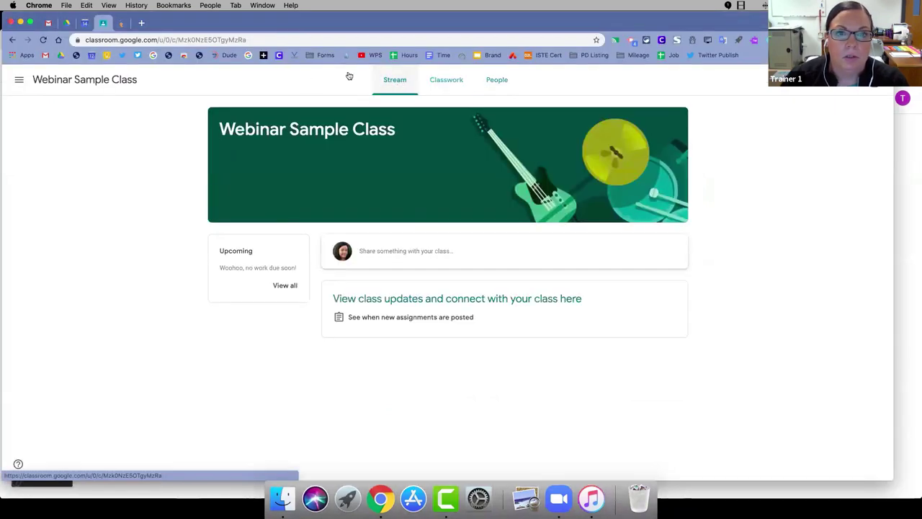
left_click(43, 40)
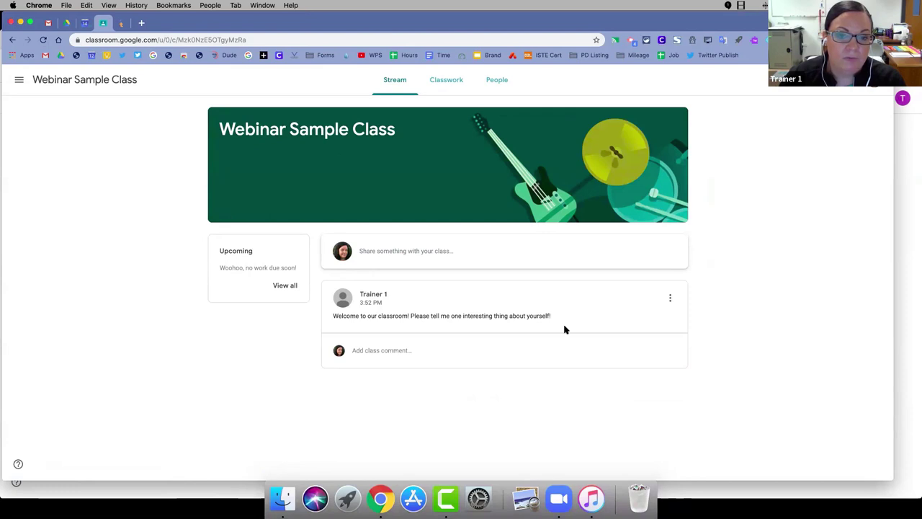
left_click(402, 351)
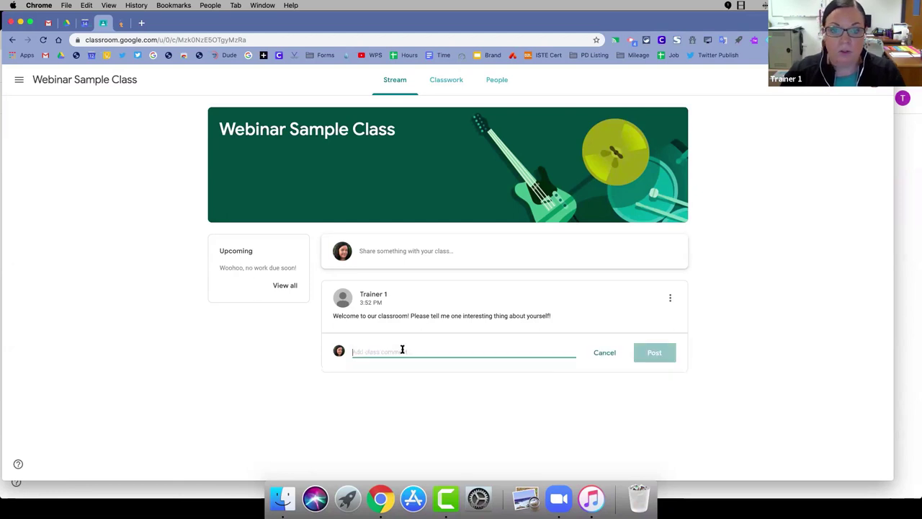
type("Hello")
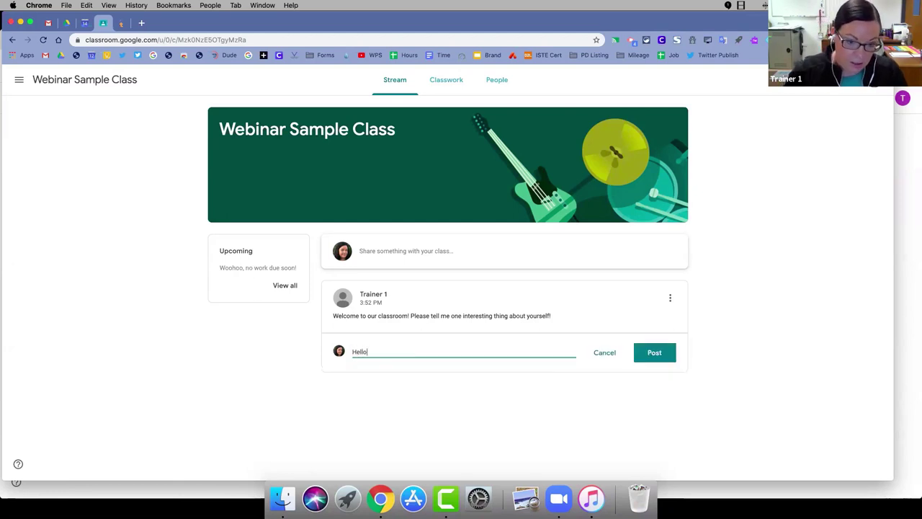
type("! ")
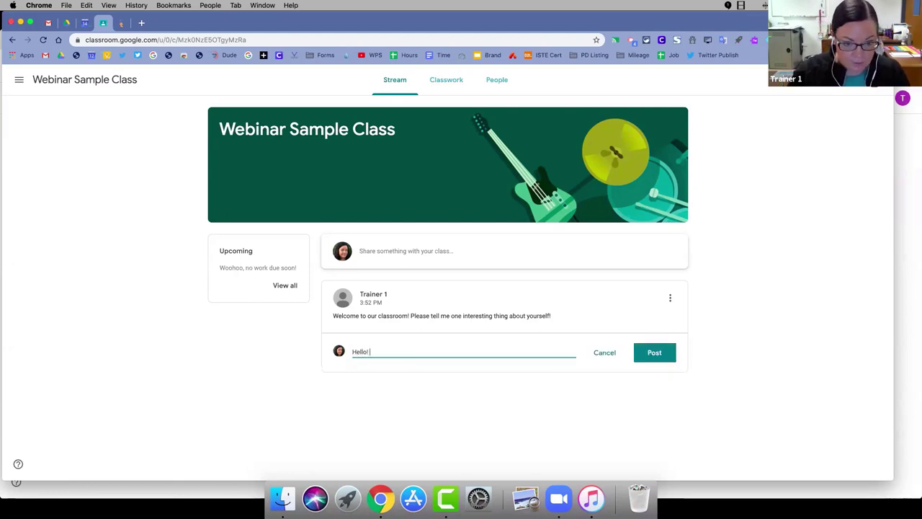
type("Before I w")
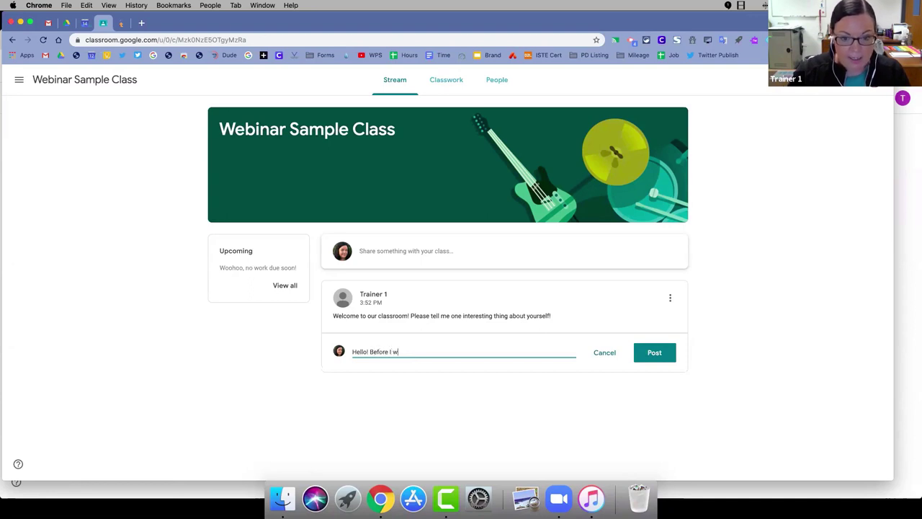
type("as a tech coa")
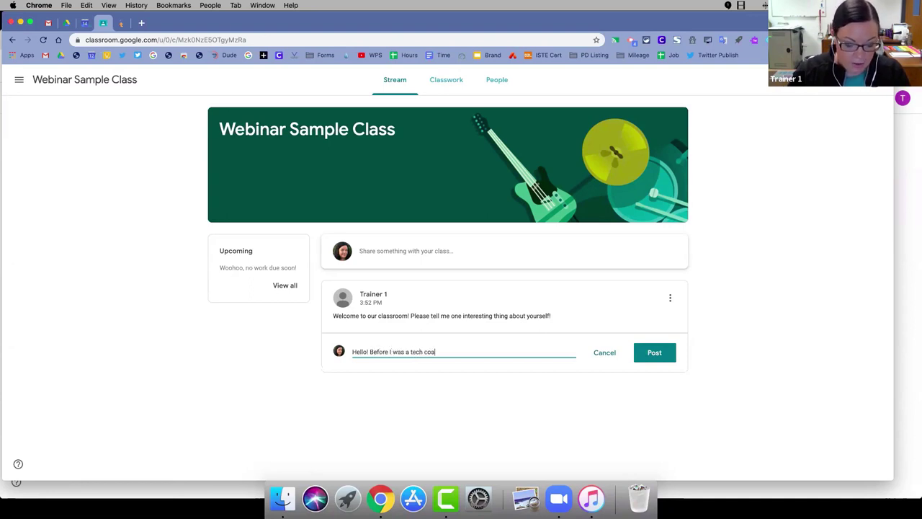
type("ch,")
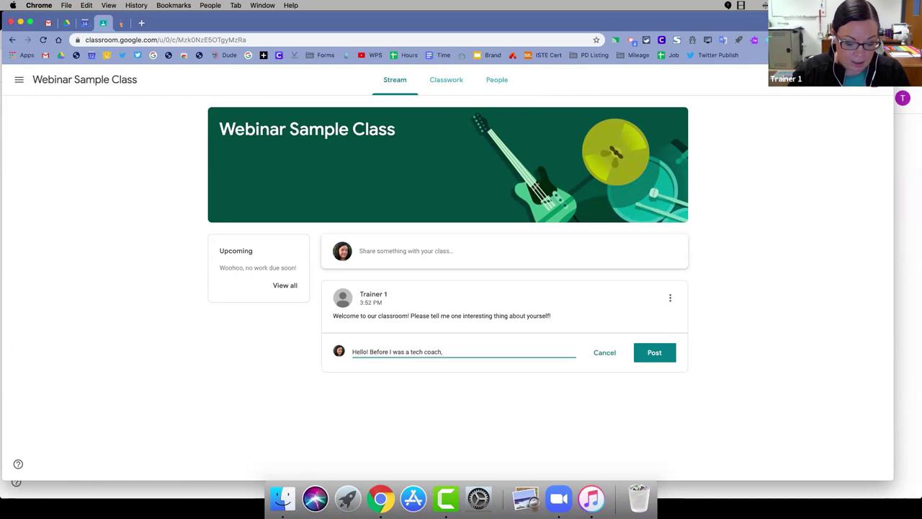
type(" I taught")
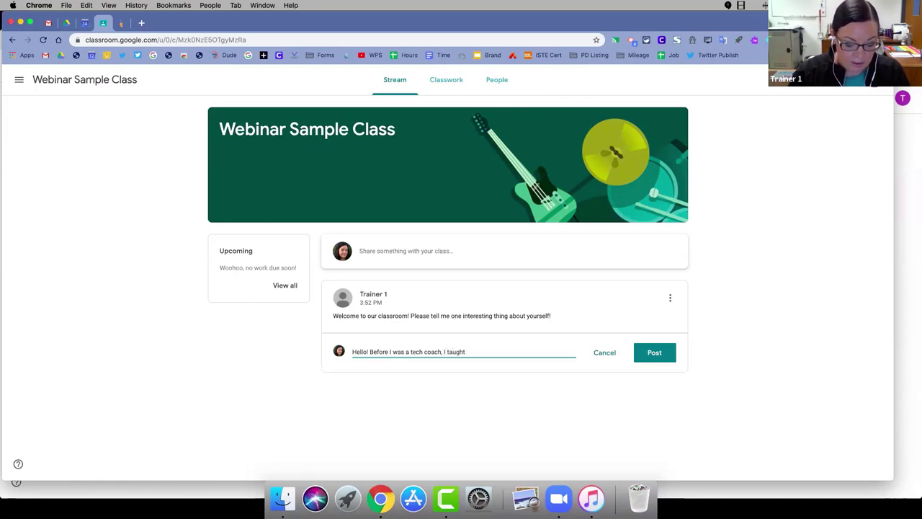
type(" art for 20 years!")
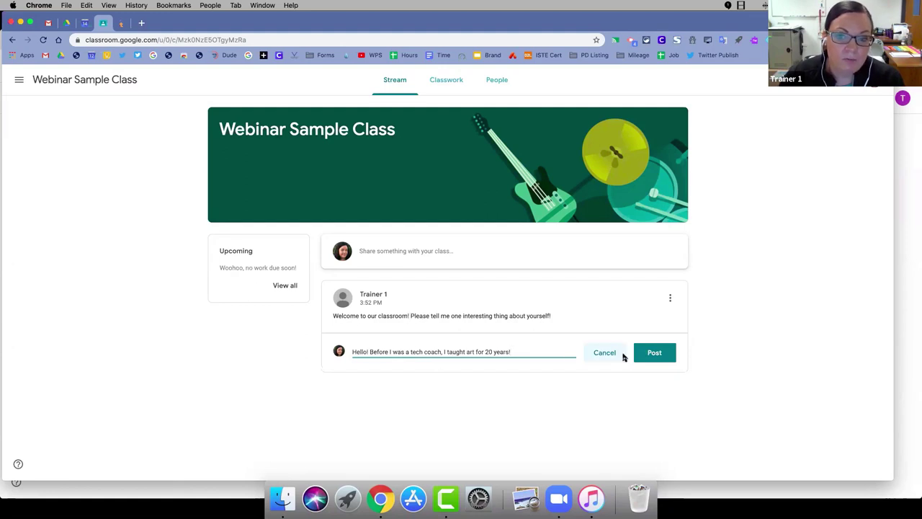
left_click(647, 354)
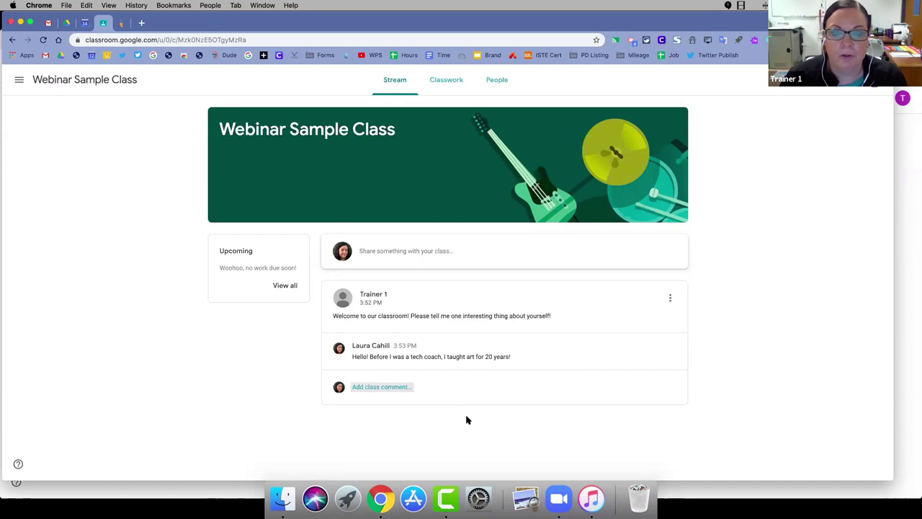
Step: Switch back to the teacher's browser window and open the Classwork page of Webinar Sample Class
left_click(552, 24)
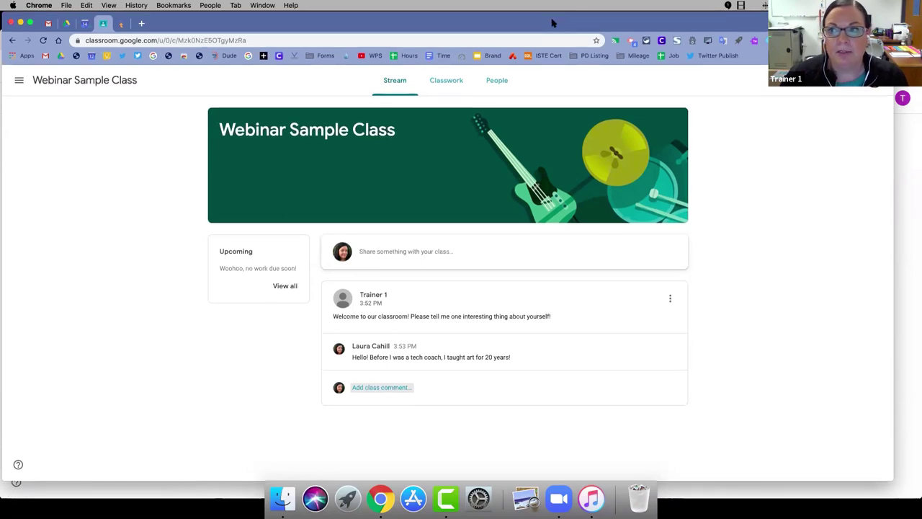
mouse_move(553, 24)
left_mouse_down()
mouse_move(560, 44)
mouse_move(558, 22)
left_mouse_up()
left_click(559, 43)
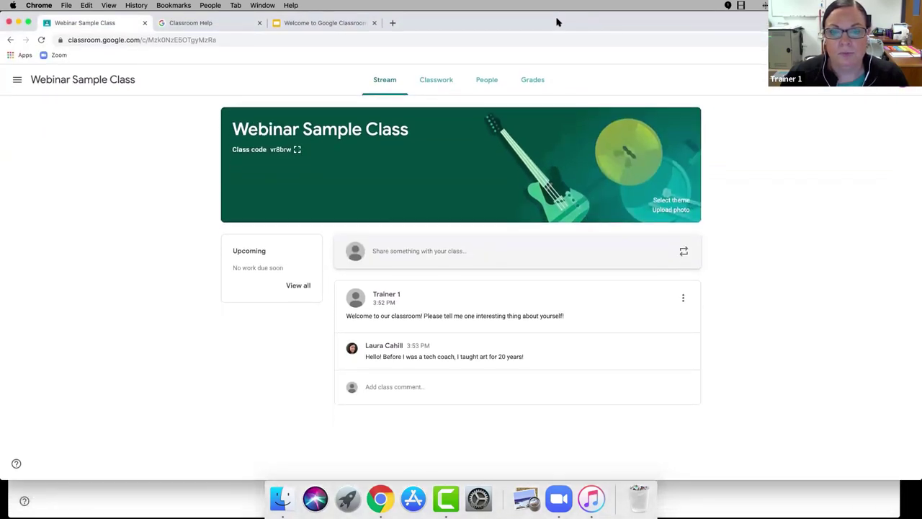
left_click(432, 82)
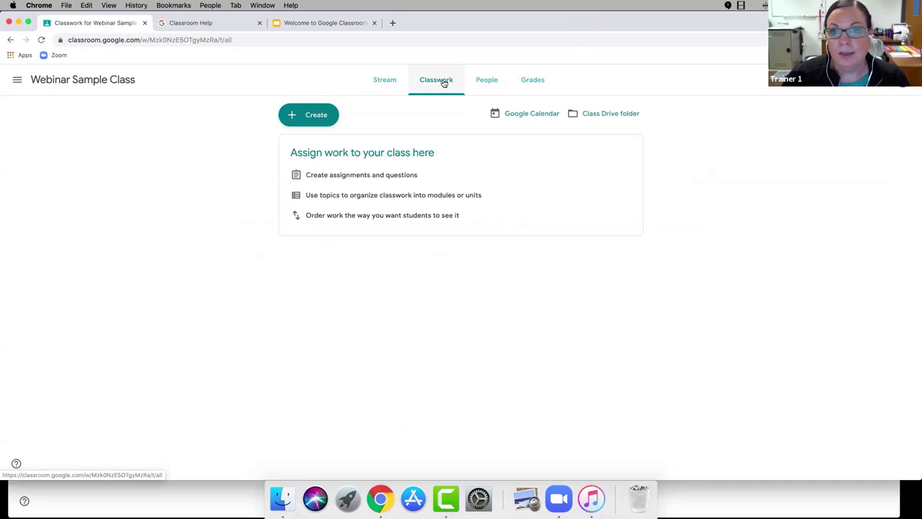
Step: Create a classwork topic named "Ongoing Resources"
left_click(309, 120)
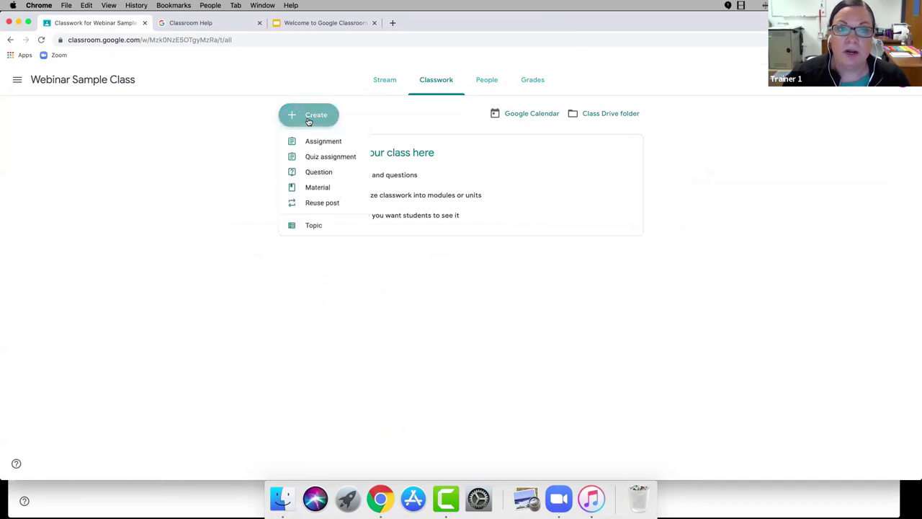
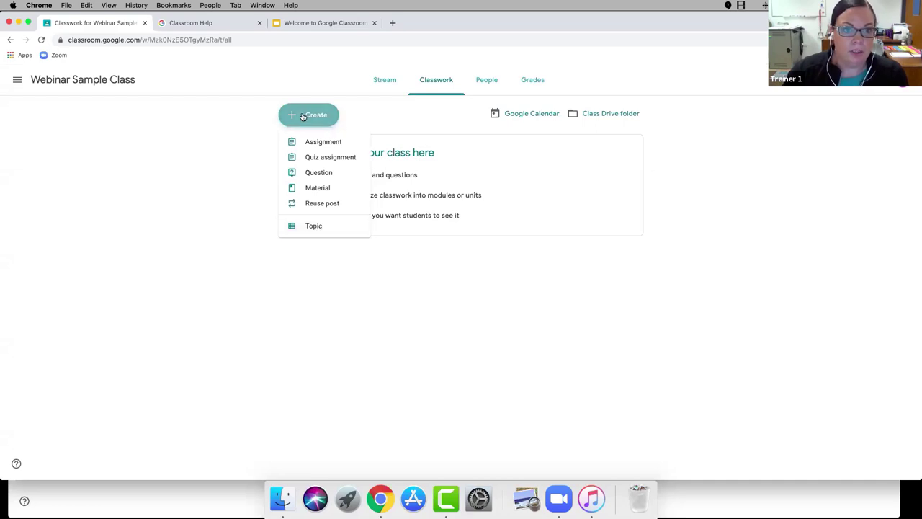
left_click(327, 227)
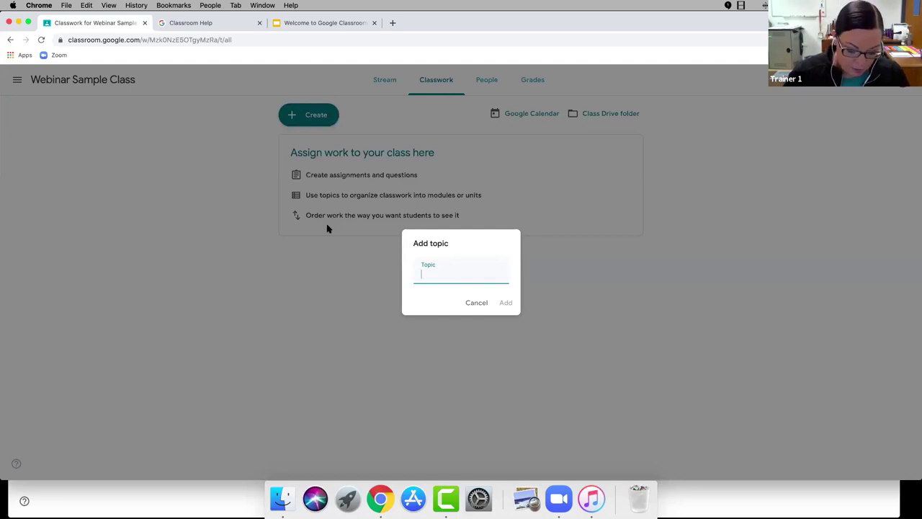
type("O")
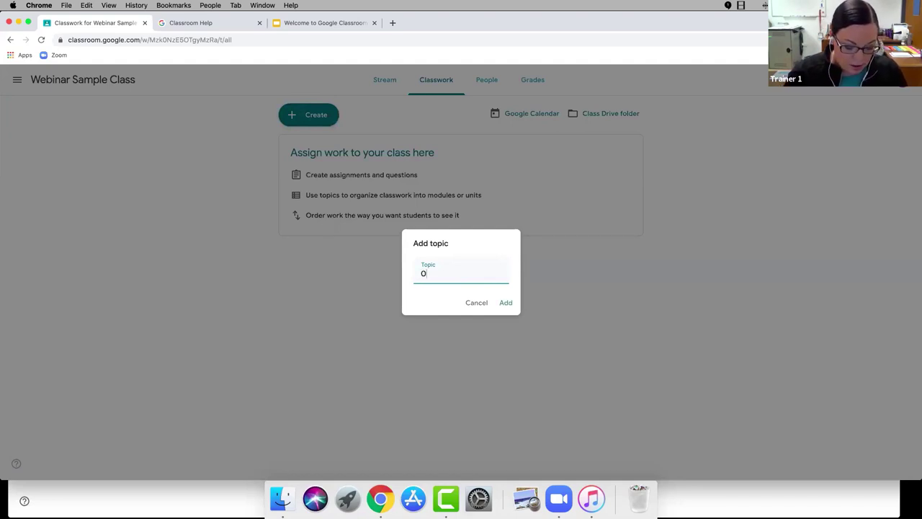
type("ngoing Resources")
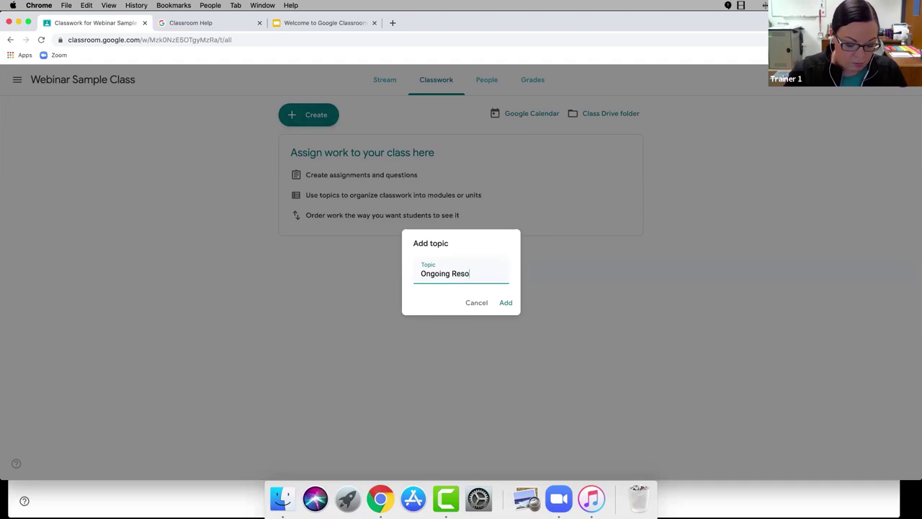
left_click(506, 302)
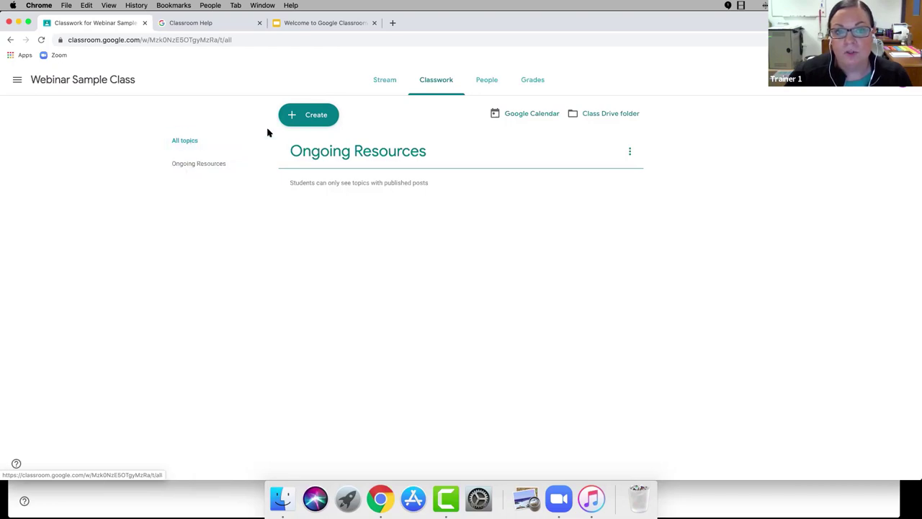
Step: Add a second classwork topic named "Bellwork" and move the Ongoing Resources topic above it
left_click(311, 119)
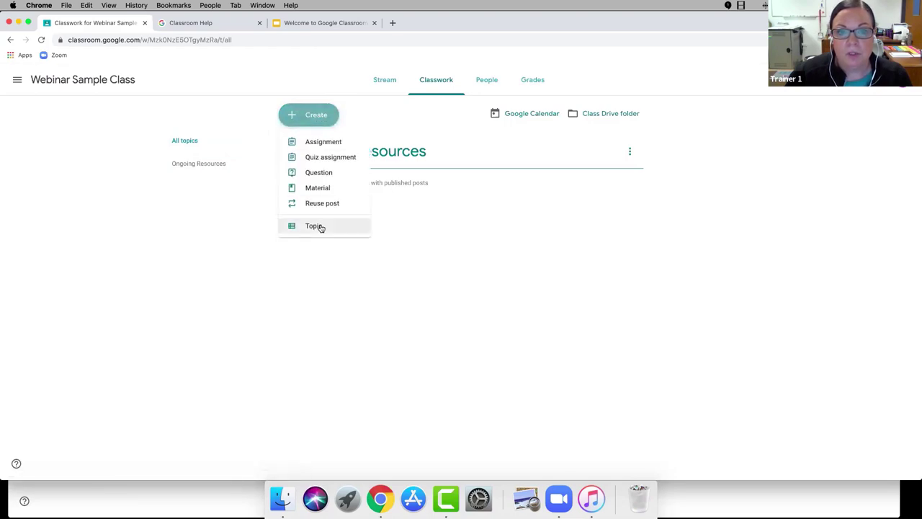
left_click(314, 226)
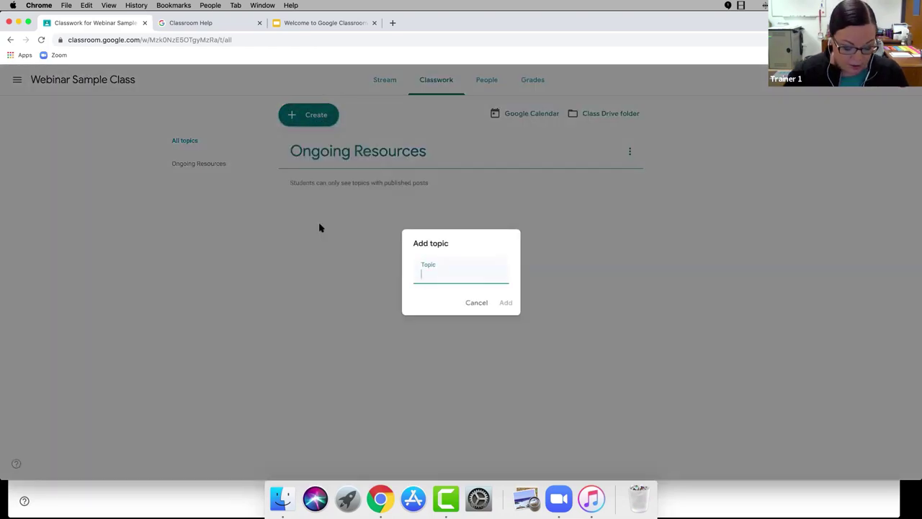
type("Bellwork")
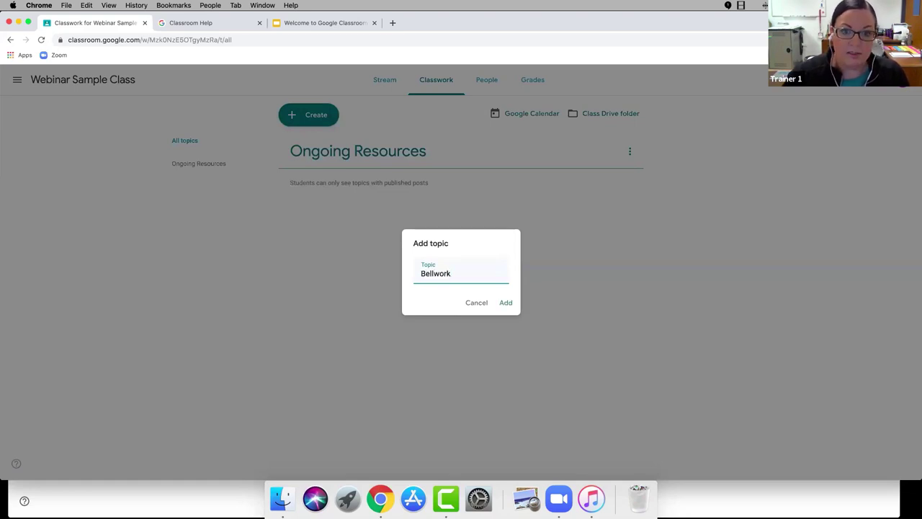
left_click(505, 304)
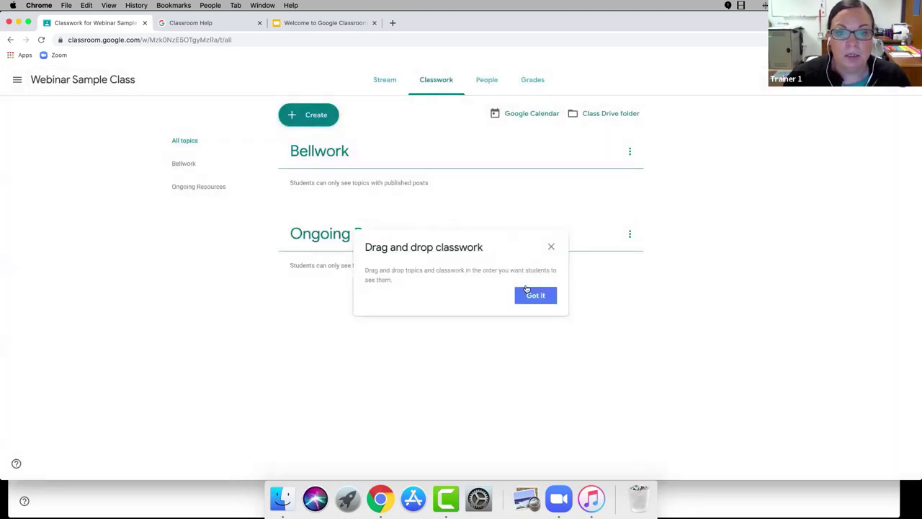
left_click(544, 296)
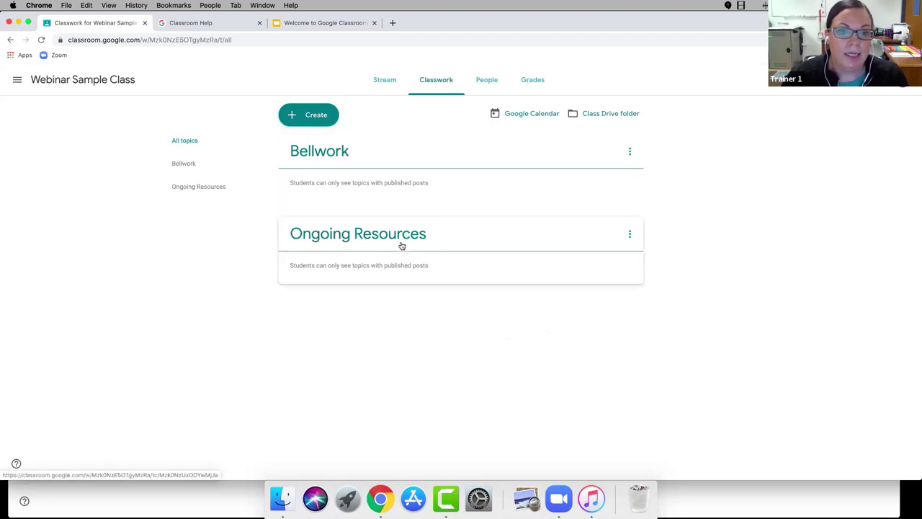
left_click_drag(403, 220, 385, 144)
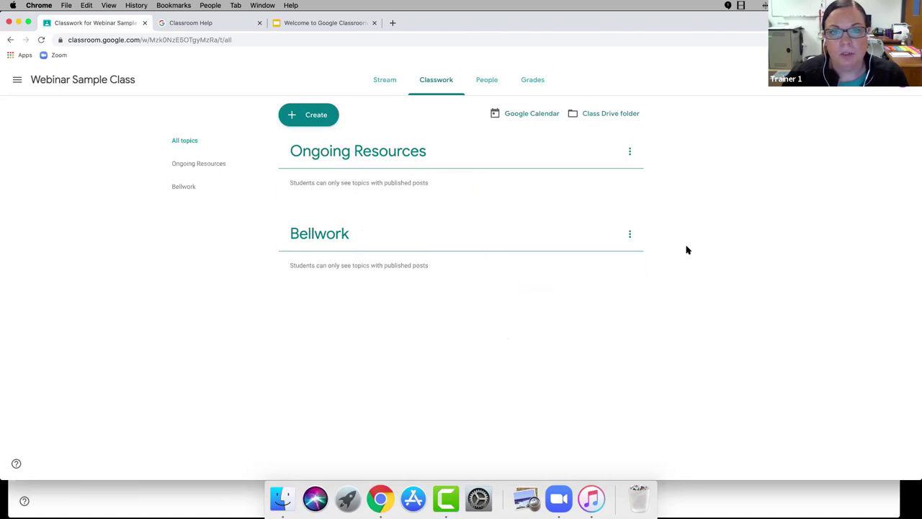
Step: Add a third classwork topic named "Classwork" and move it below Bellwork to the end of the topic list
left_click(315, 116)
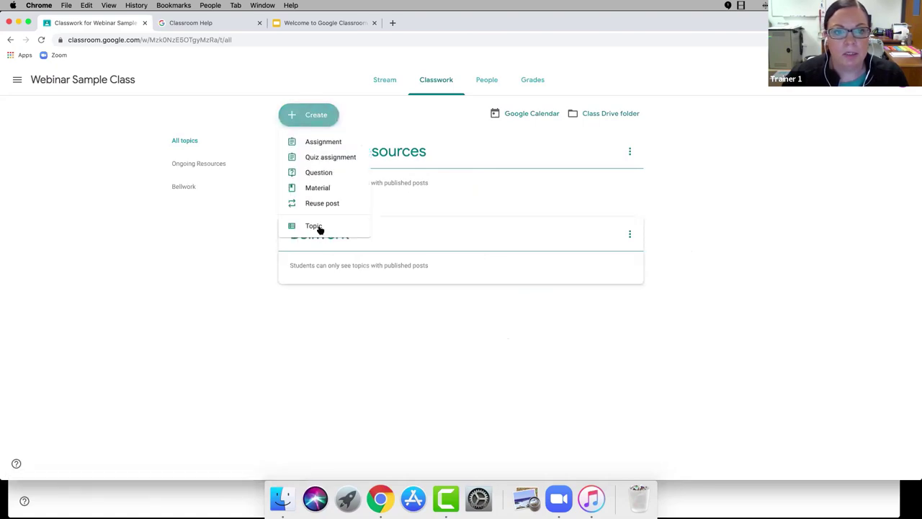
left_click(319, 228)
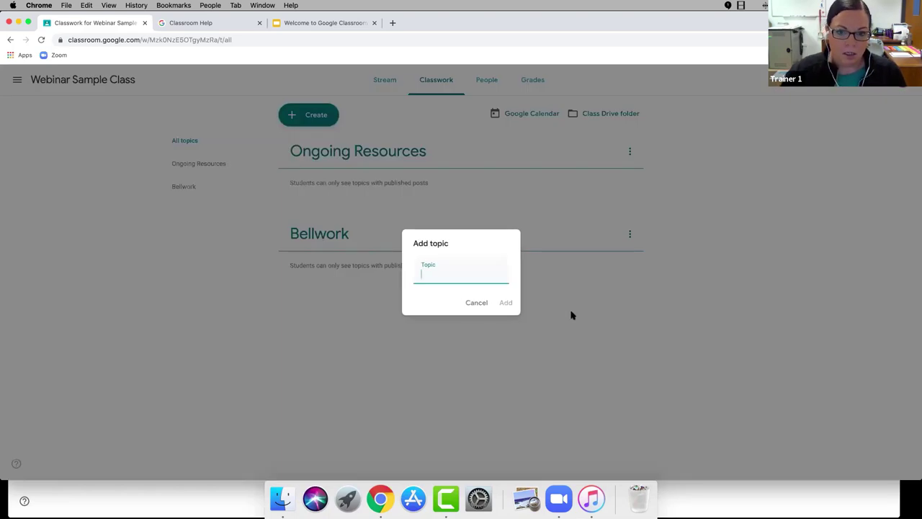
type("Classro")
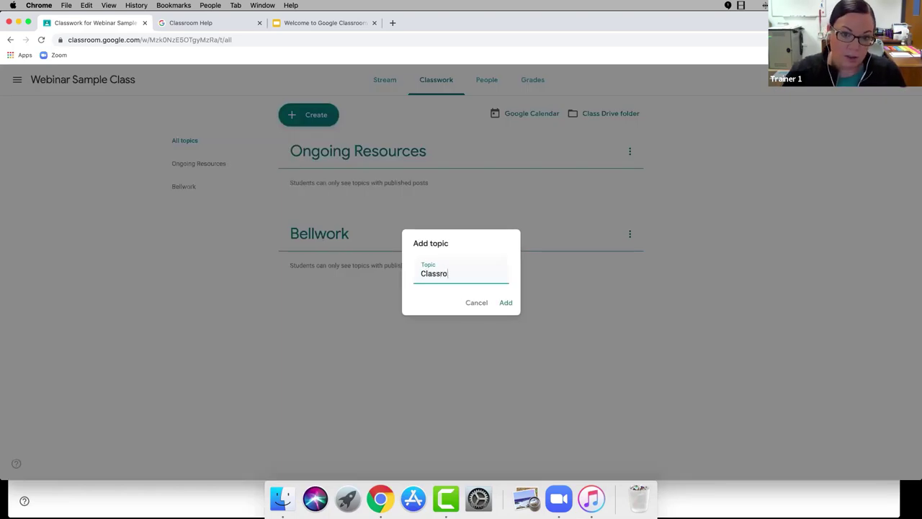
type("om")
key("BackSpace")
key("BackSpace")
key("BackSpace")
key("BackSpace")
type("work")
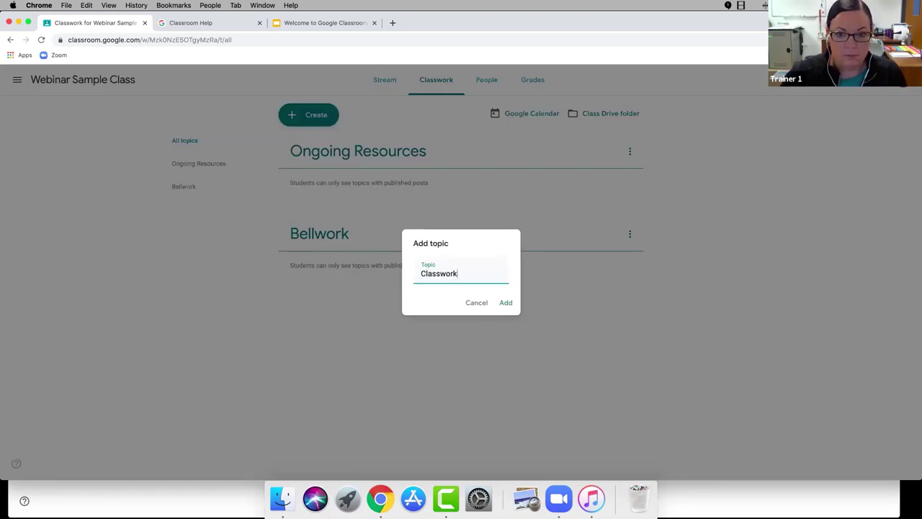
left_click(507, 303)
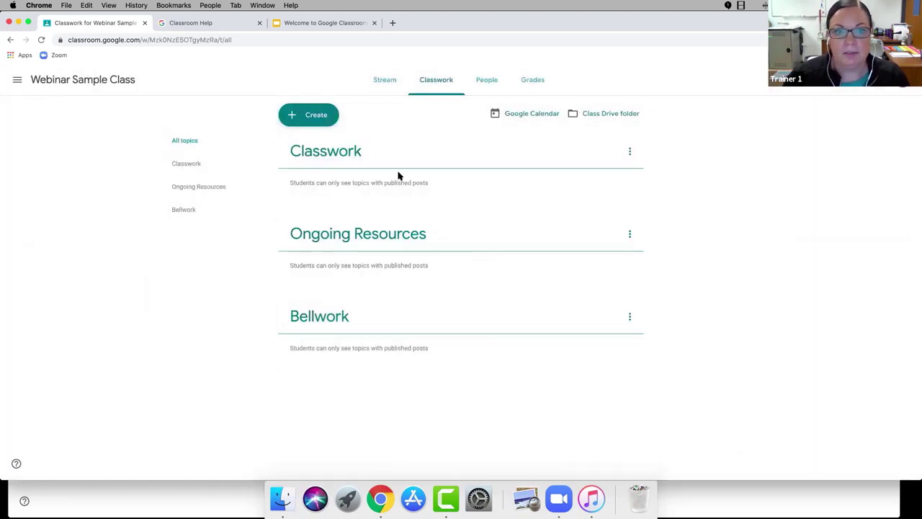
left_click_drag(390, 160, 384, 322)
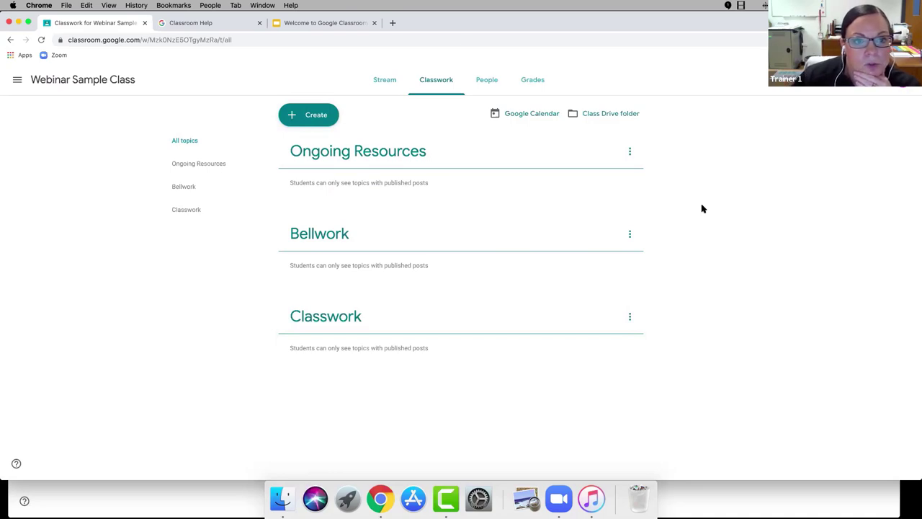
Step: Start a new material for all students in Webinar Sample Class and title it "Syllabus"
left_click(333, 117)
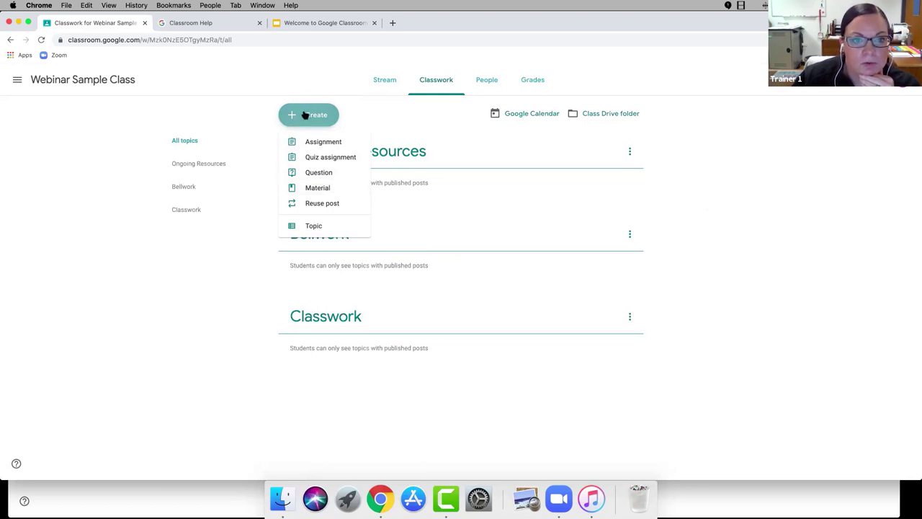
left_click(319, 187)
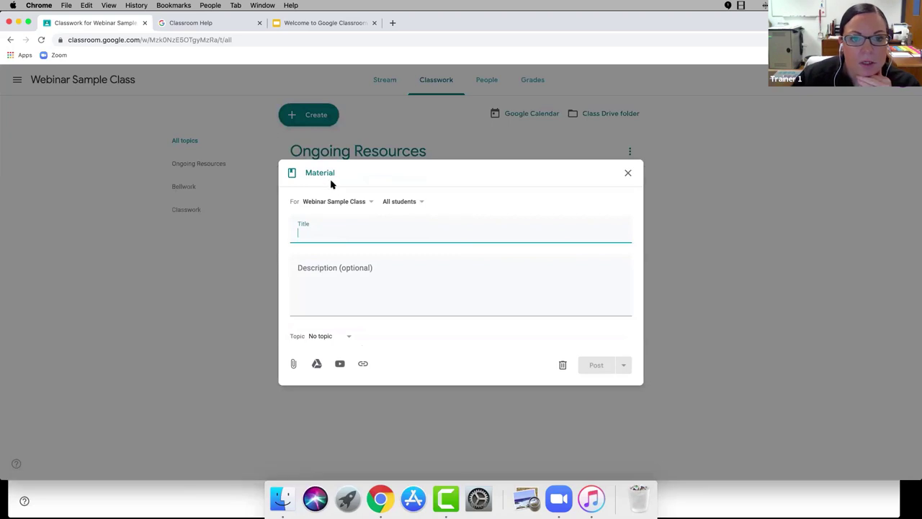
left_click(366, 202)
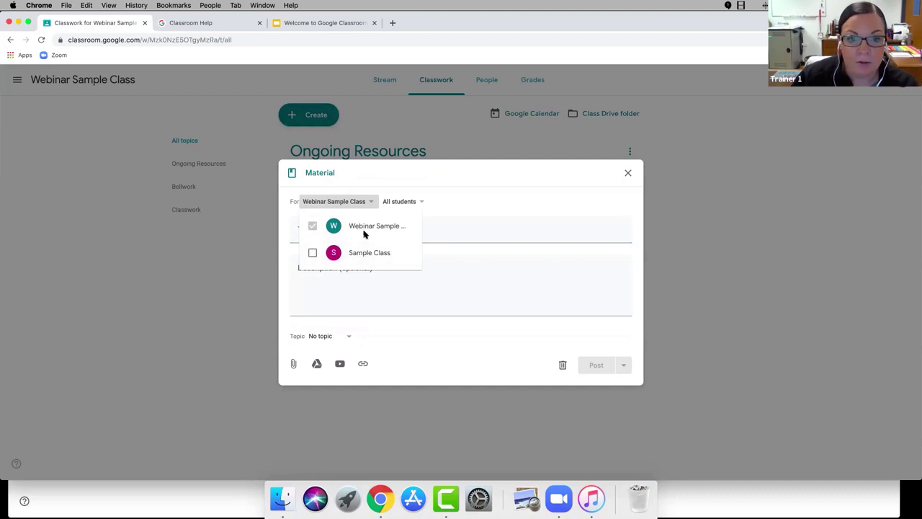
left_click(437, 206)
left_click(422, 204)
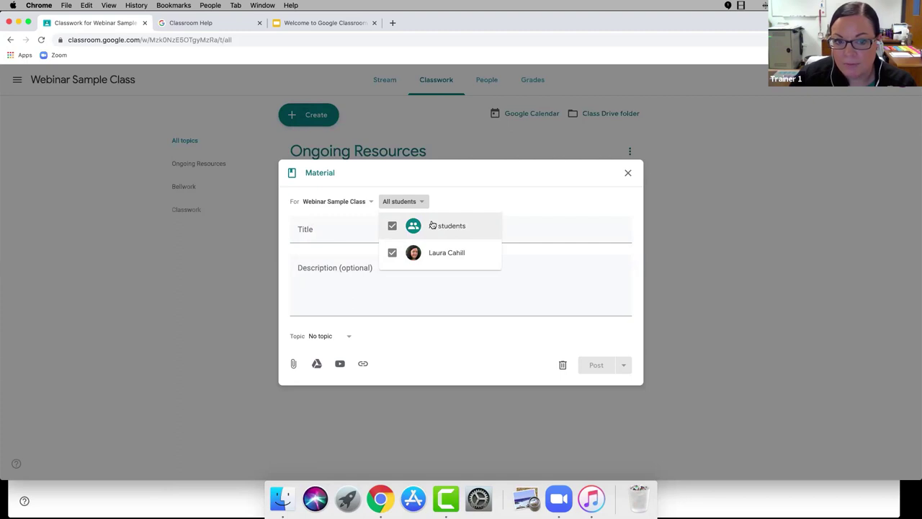
left_click(346, 228)
left_click(347, 228)
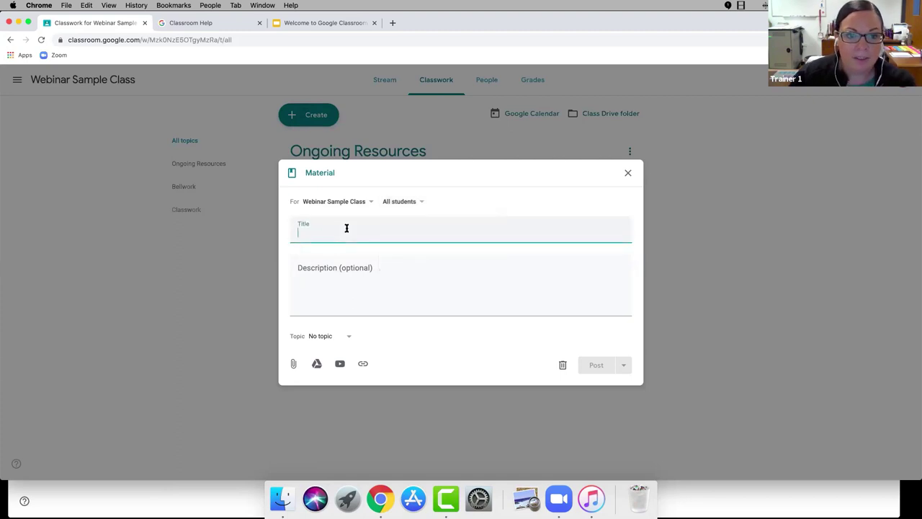
type("Syllabus")
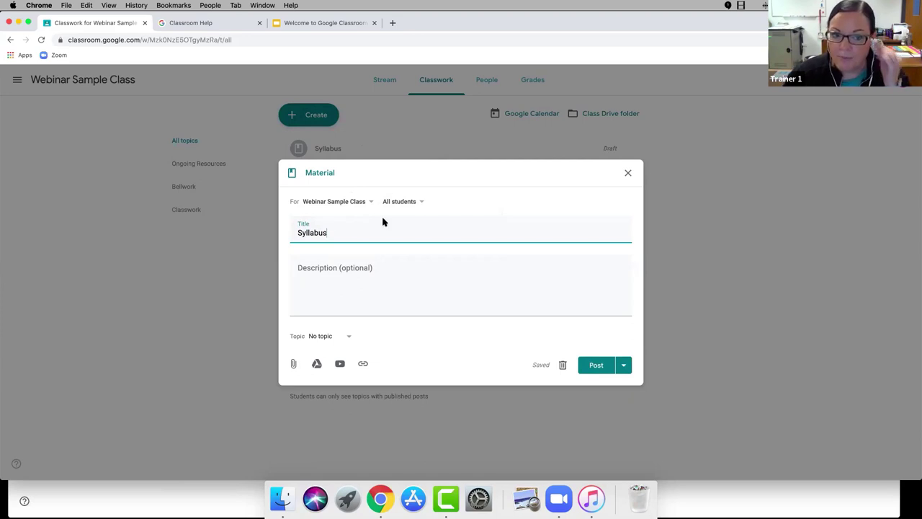
Step: Assign the Syllabus material to the Ongoing Resources topic, leaving the description blank
left_click(347, 273)
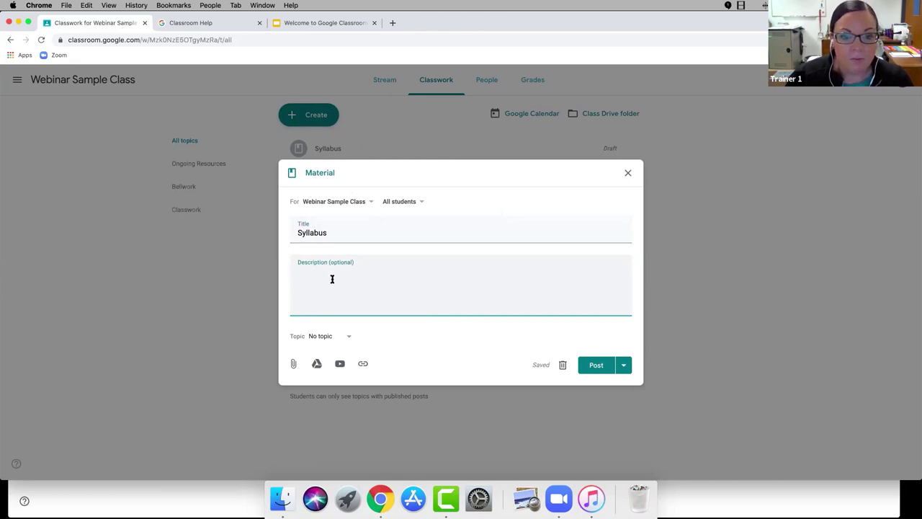
left_click(349, 340)
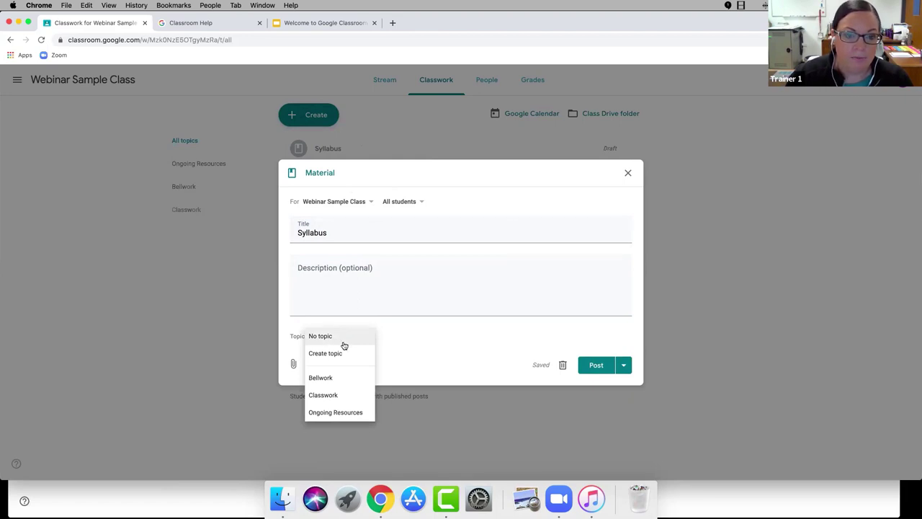
left_click(351, 413)
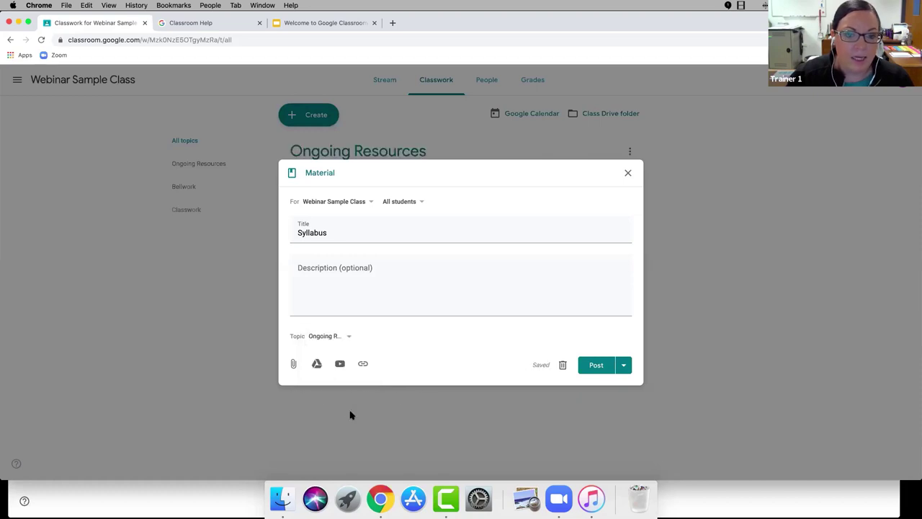
Step: Attach the "Welcome to Google Classroom- Flagg Street" slides from Google Drive and post the material with a copy of the file
left_click(316, 363)
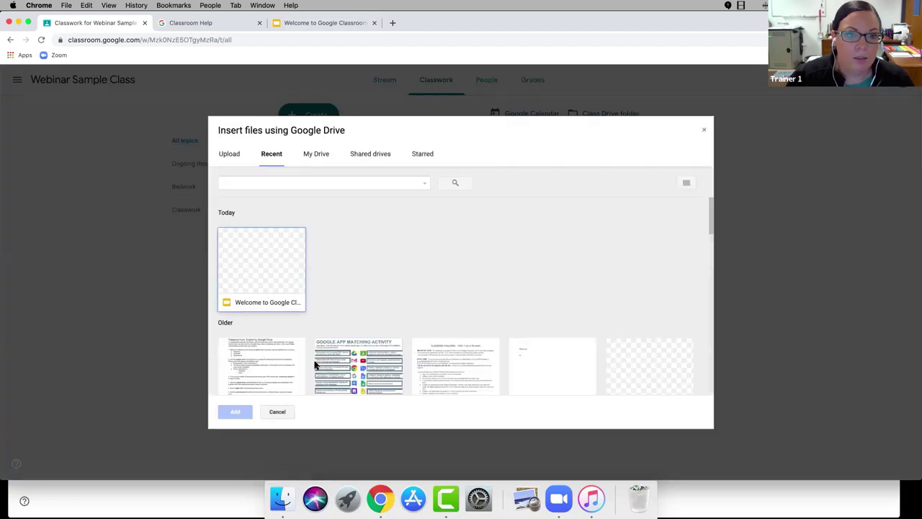
scroll(360, 276, "down", 1)
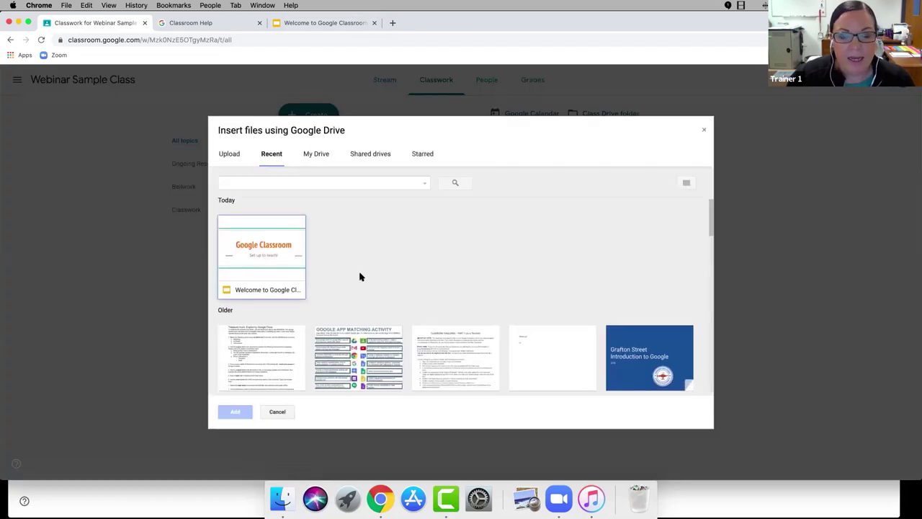
left_click(282, 260)
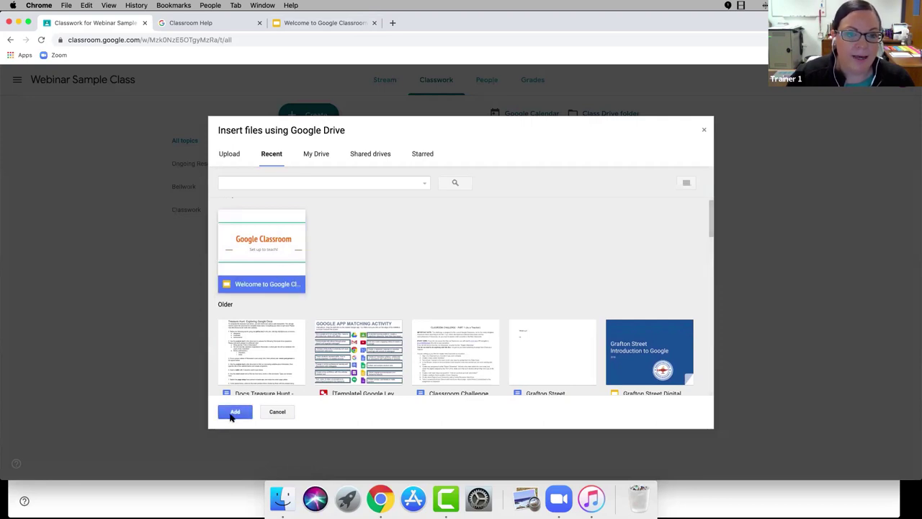
left_click(235, 412)
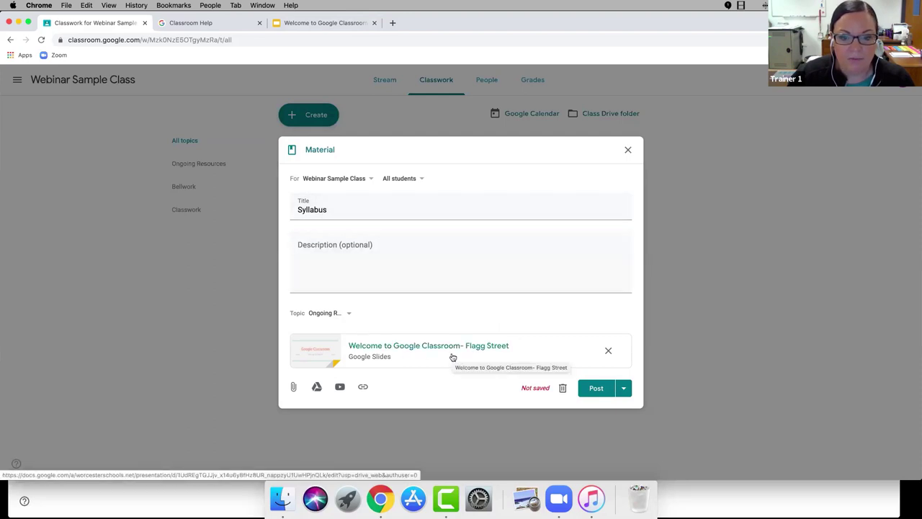
left_click(595, 389)
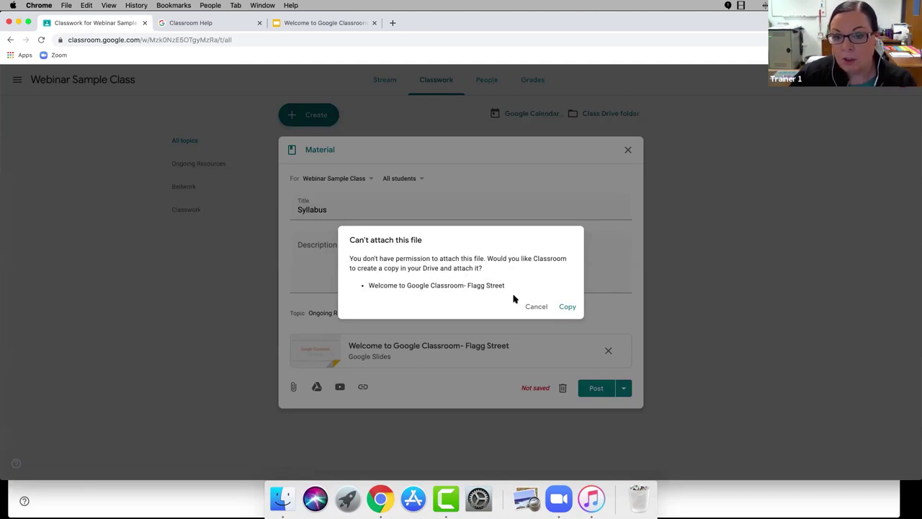
left_click(566, 307)
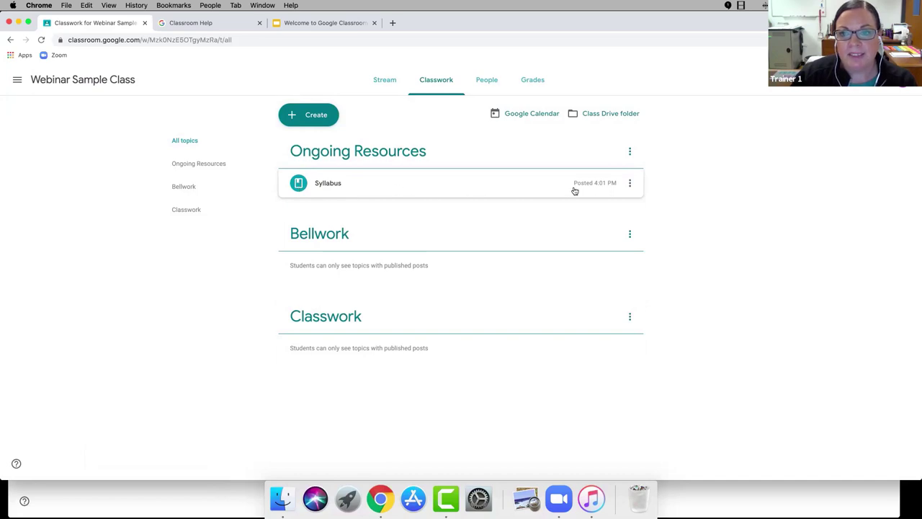
left_click(630, 185)
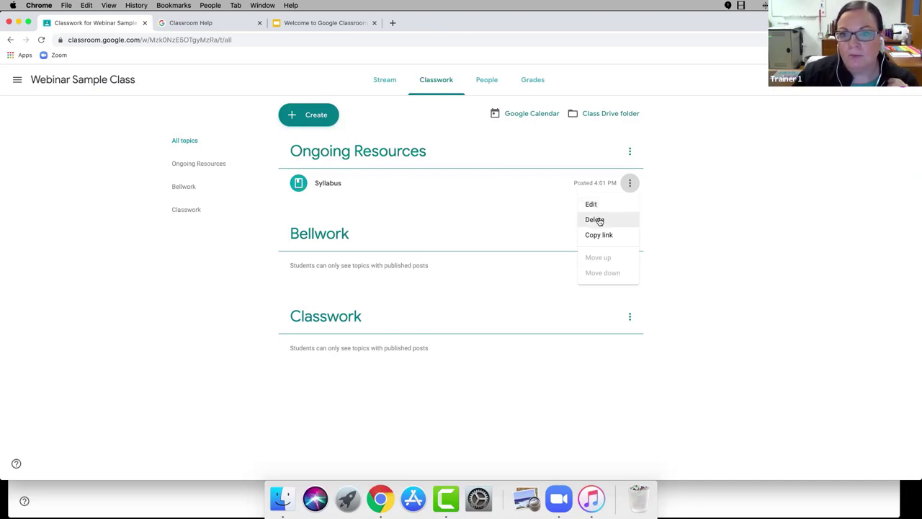
left_click(686, 184)
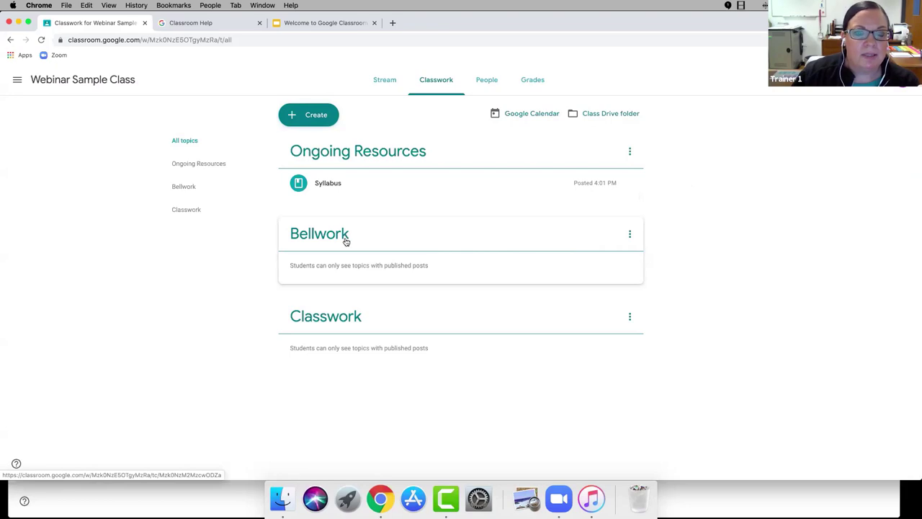
Step: Start a new classwork question titled "Bellwork 11/14"
left_click(316, 118)
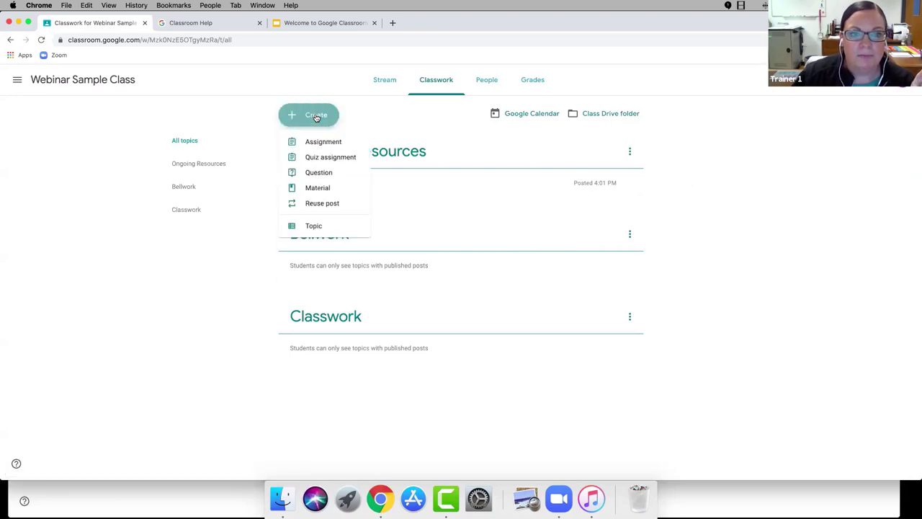
left_click(320, 175)
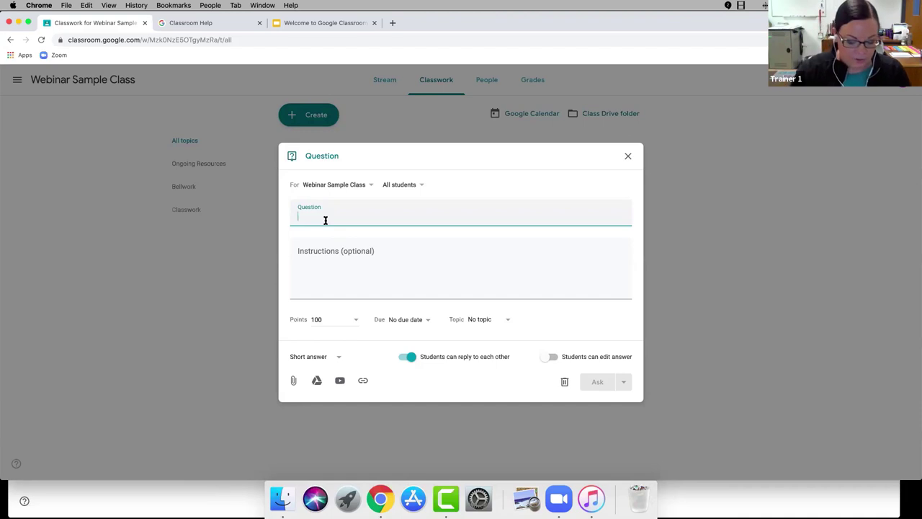
type("Bellwork")
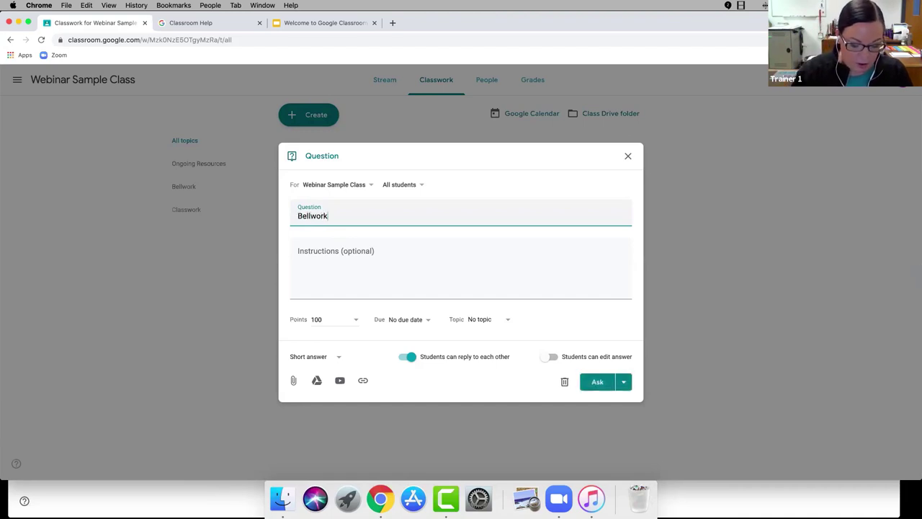
type(" 11/14")
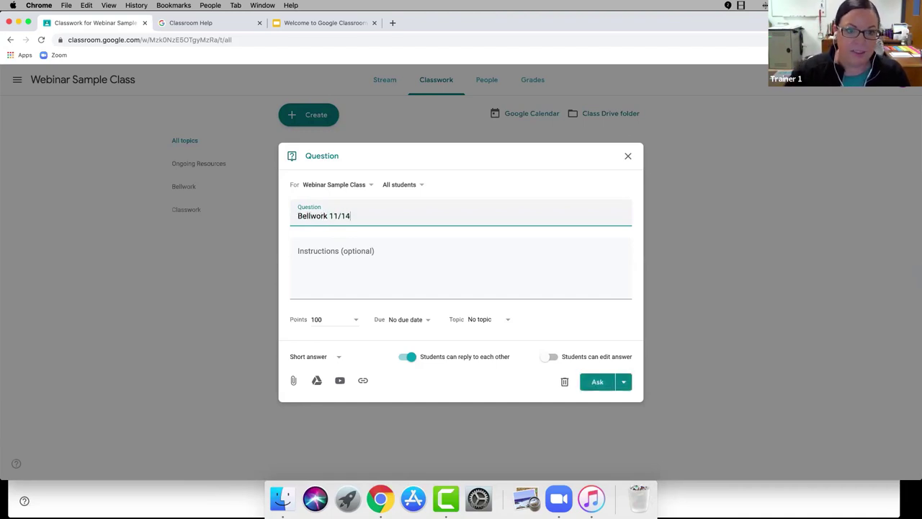
Step: Enter the question's instructions as "Tell me one thing you learned about our topic yesterday?"
left_click(307, 253)
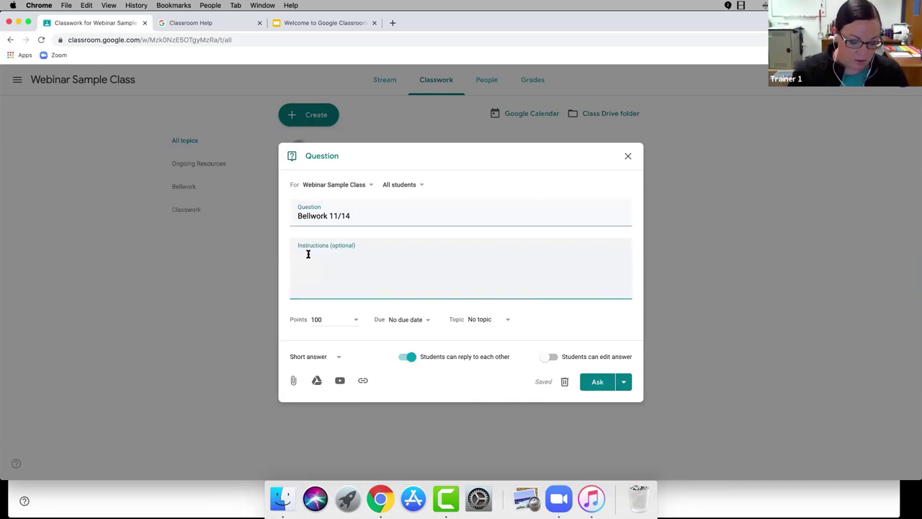
type("Tell me one ")
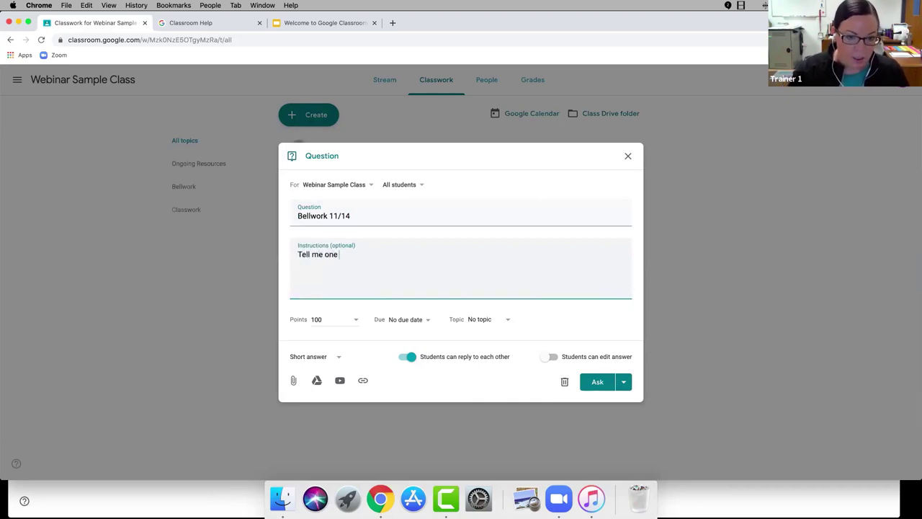
type("thing you")
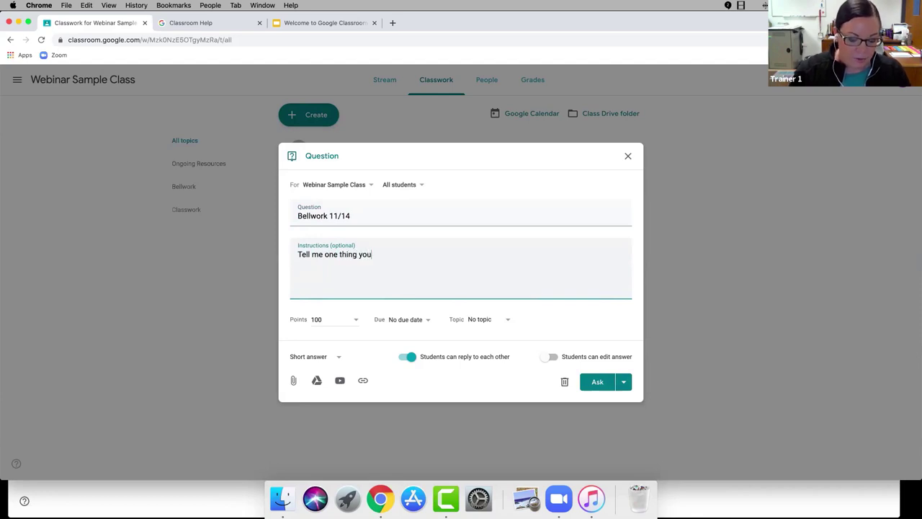
type(" learned about ")
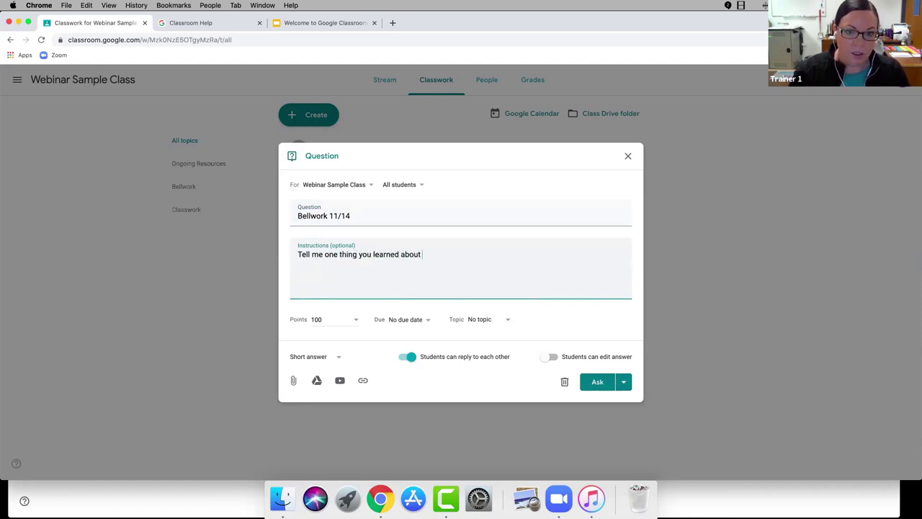
type("top")
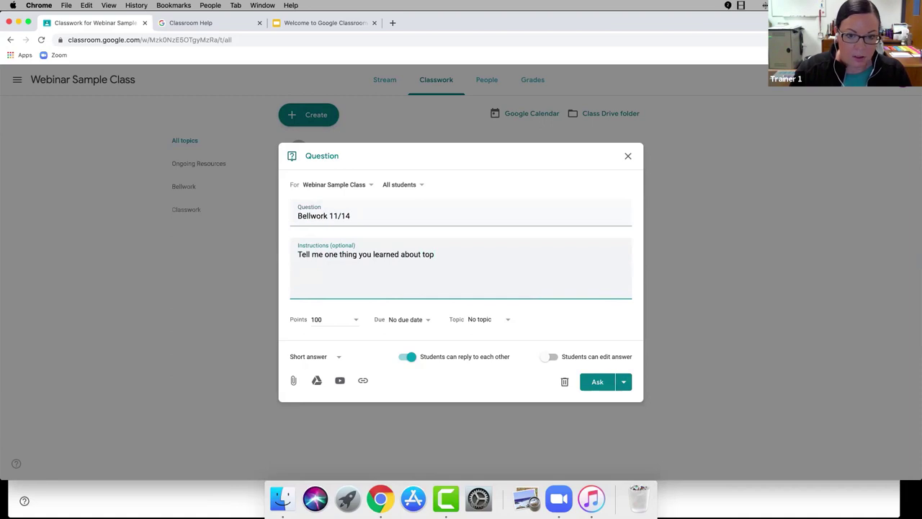
key("BackSpace")
key("BackSpace")
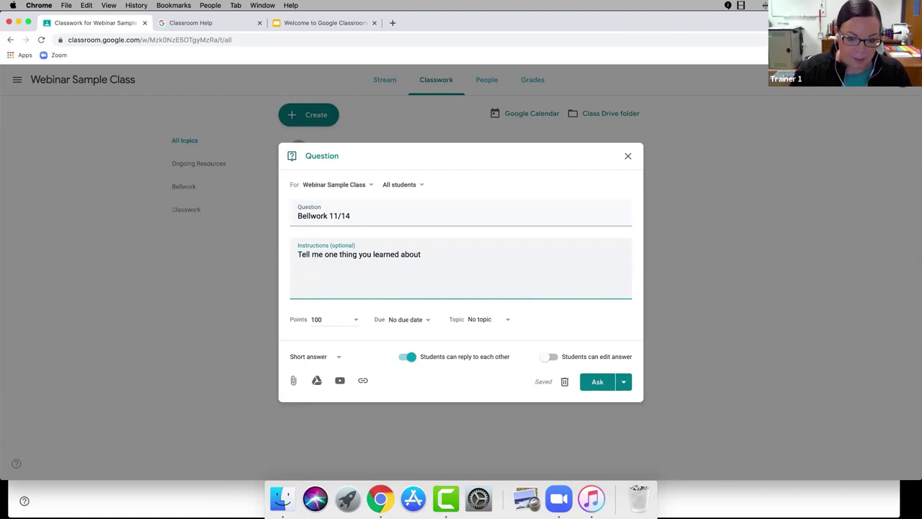
type("our topic ")
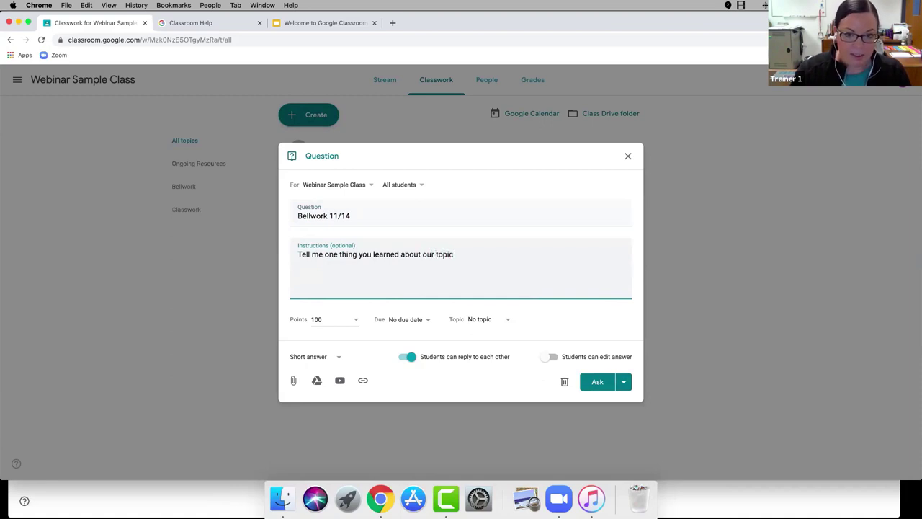
type("yestrerday?")
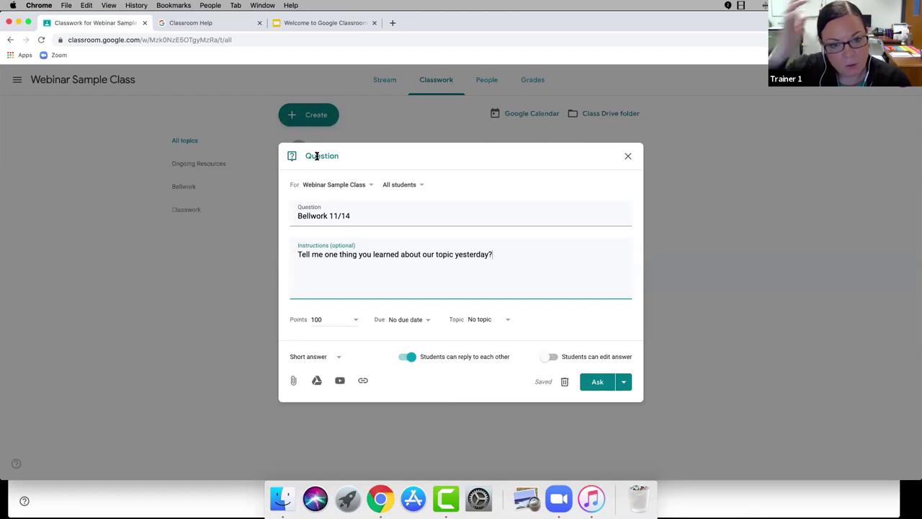
Step: Set the question's points to Ungraded and check the due date options, keeping no due date
left_click(355, 323)
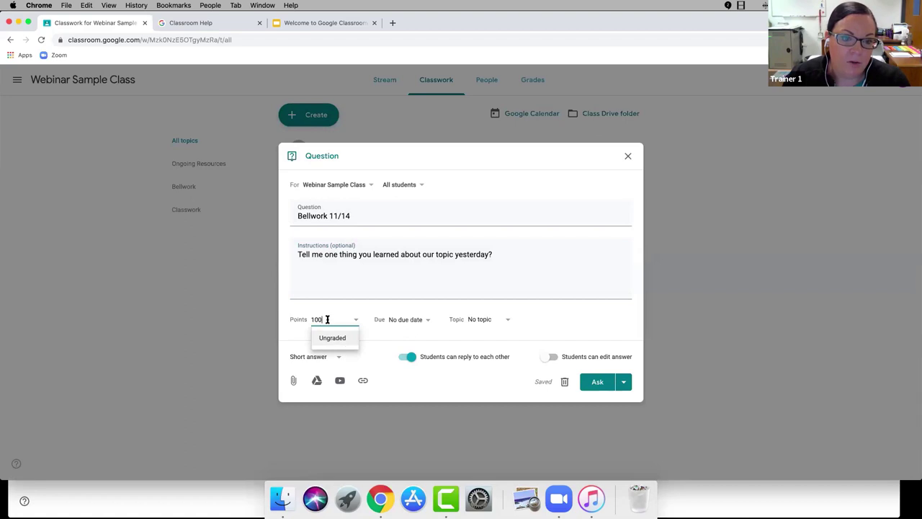
key("BackSpace")
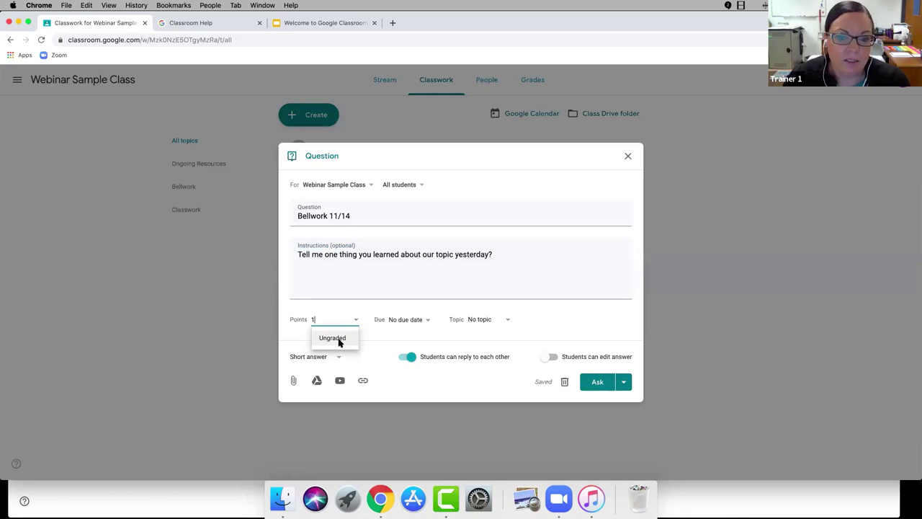
left_click(338, 342)
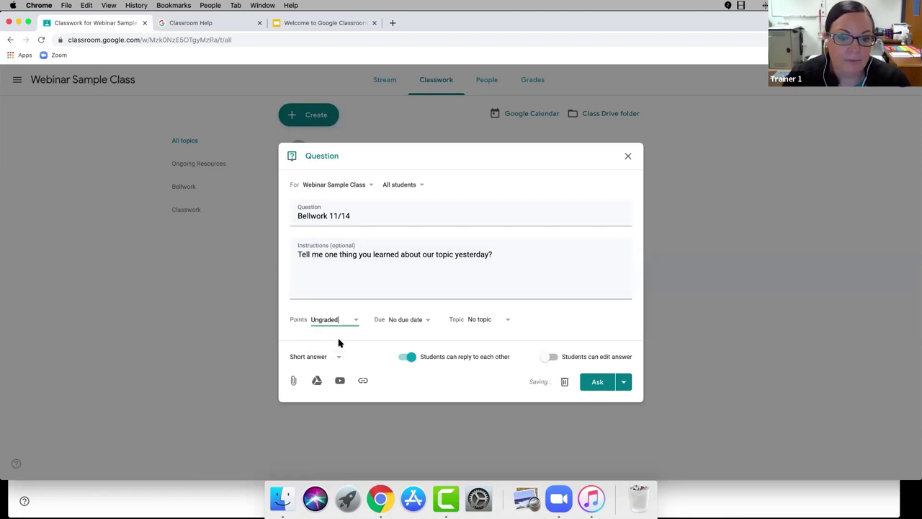
left_click(422, 324)
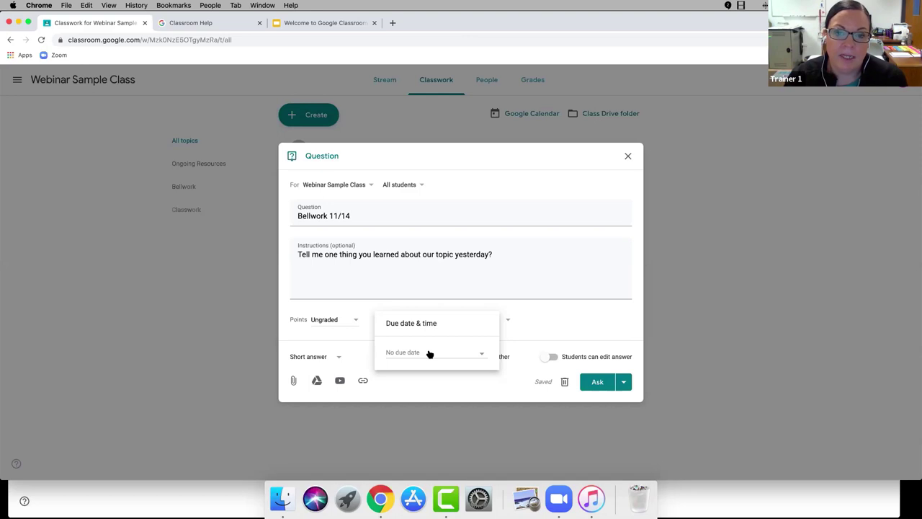
left_click(566, 317)
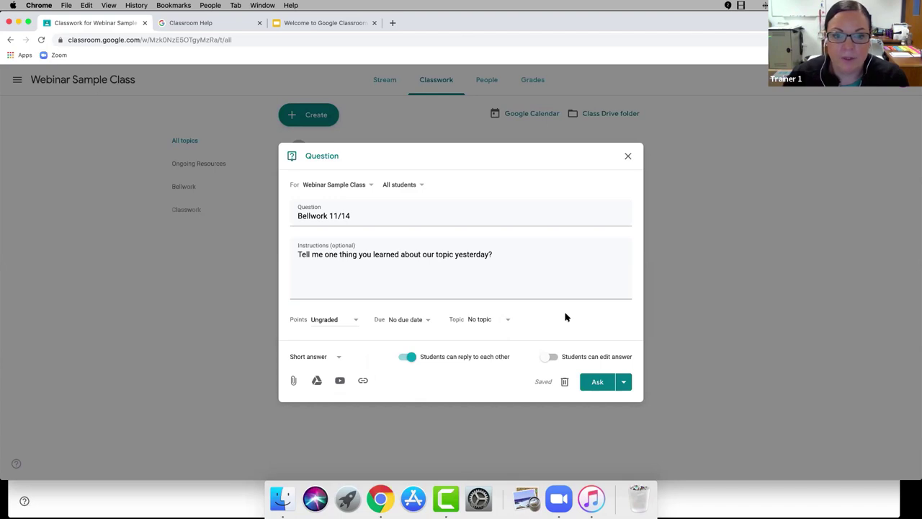
Step: Assign the Bellwork 11/14 question to the Bellwork topic
left_click(508, 323)
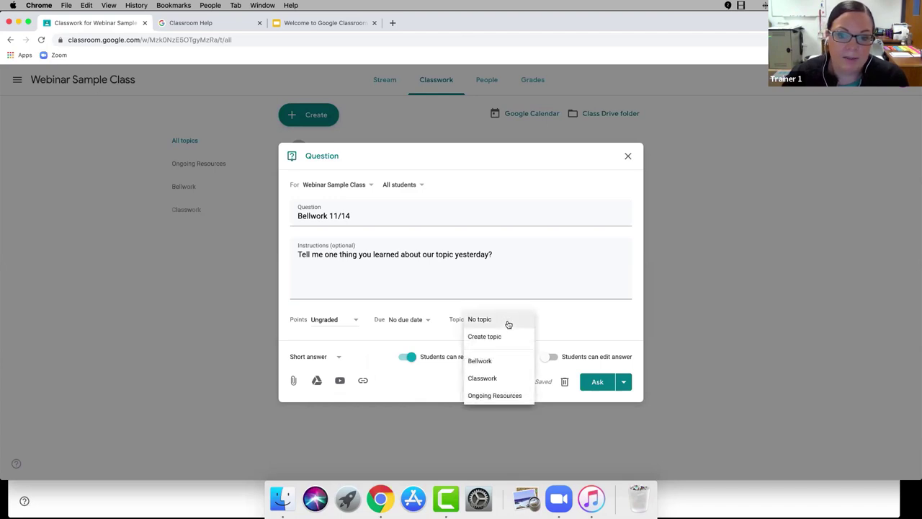
left_click(495, 363)
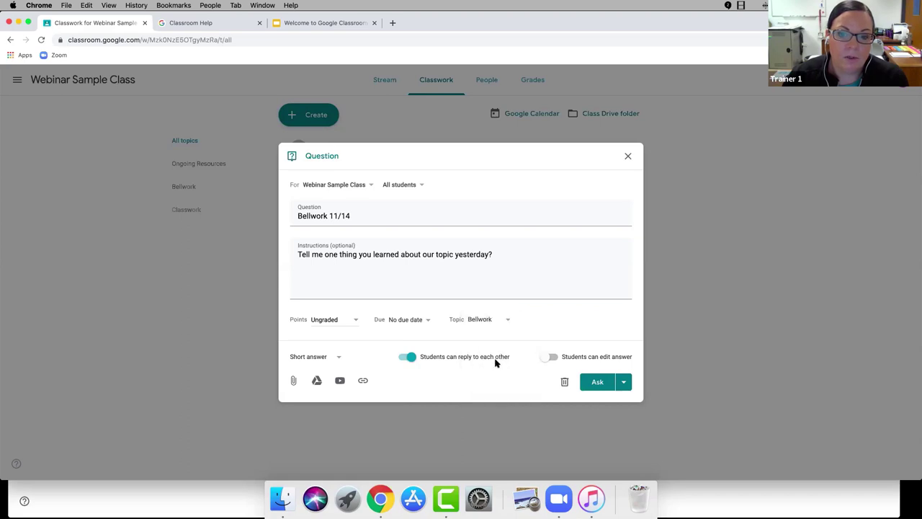
Step: Try the Multiple choice answer format for the question and return it to Short answer
left_click(340, 360)
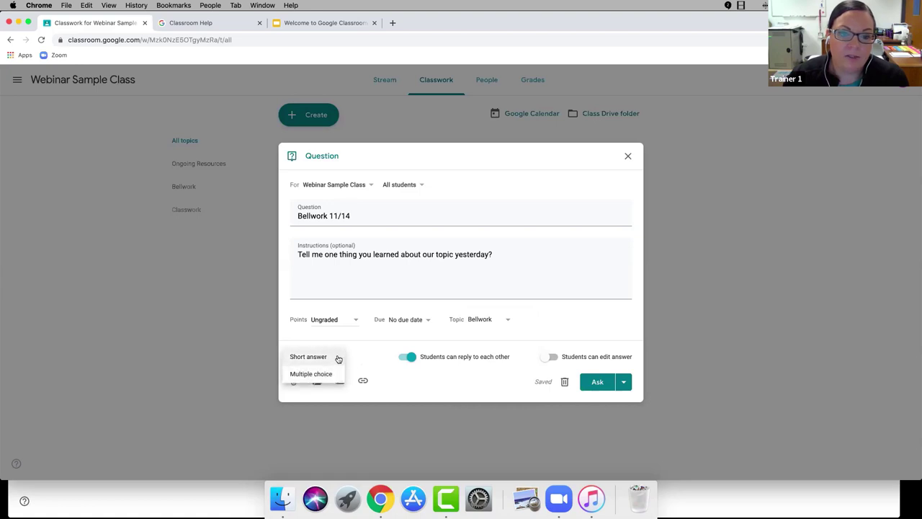
left_click(339, 376)
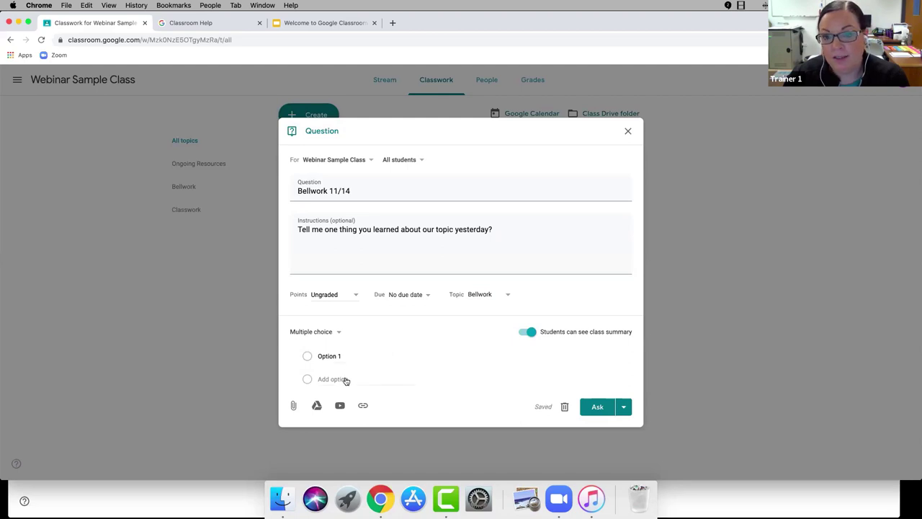
left_click(340, 334)
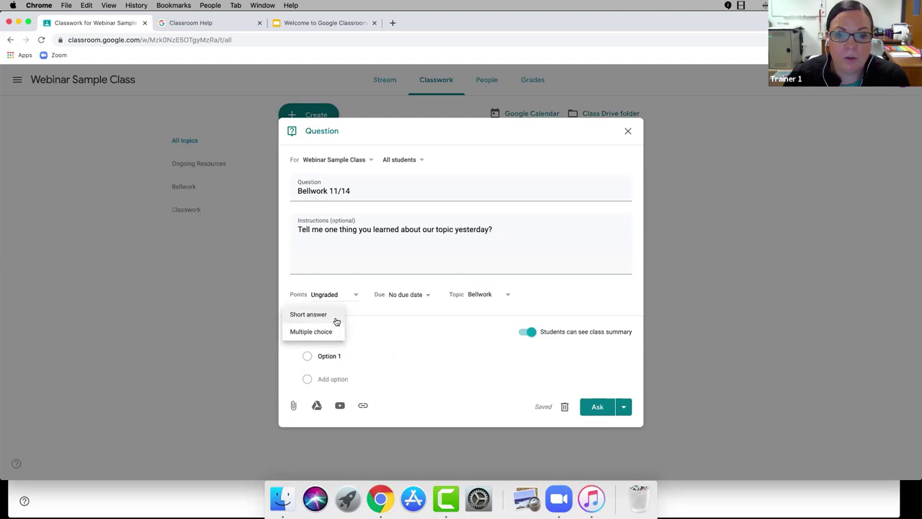
left_click(335, 320)
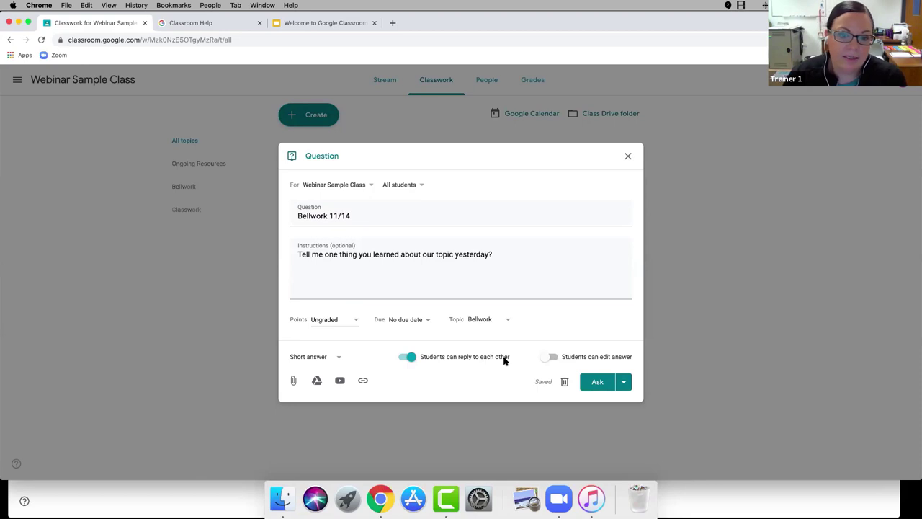
Step: Post the Bellwork 11/14 question to the class immediately, without scheduling it or saving a draft
left_click(624, 382)
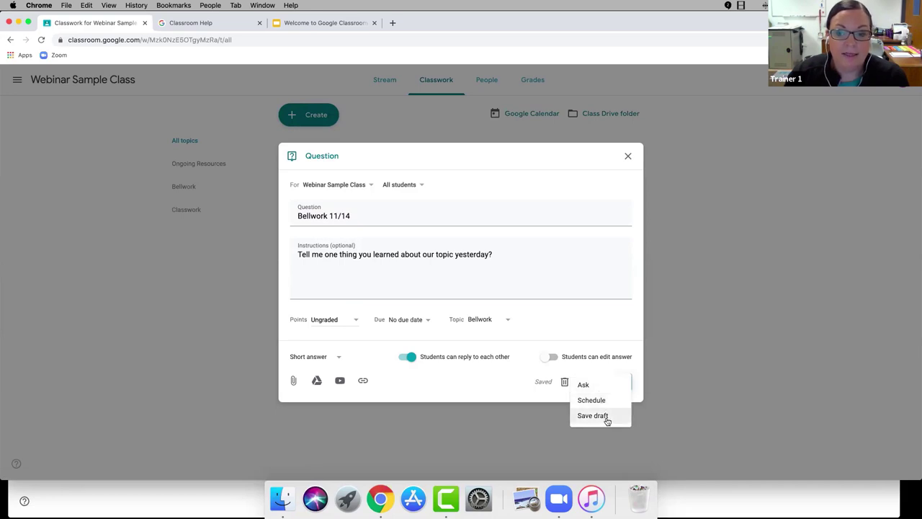
left_click(585, 386)
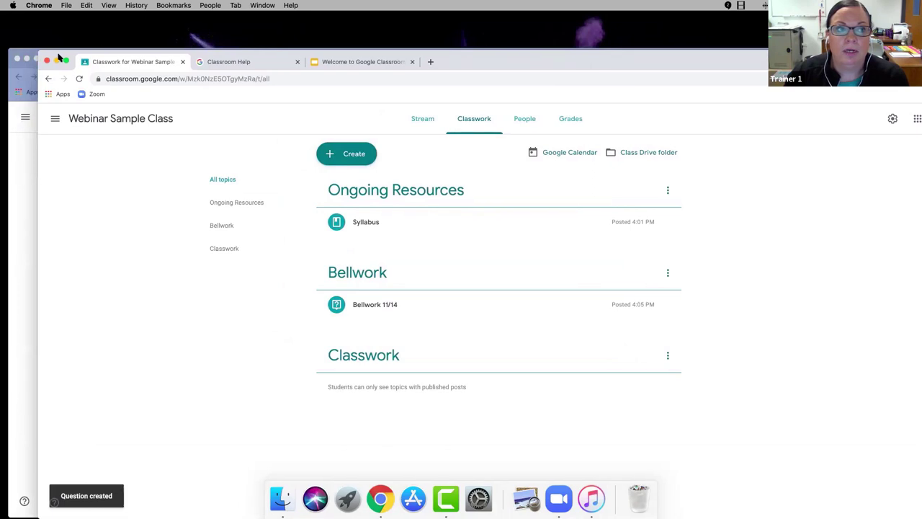
Step: Switch to the student's browser window, load the new Stream posts, and check the Syllabus material before returning to the class
left_click(24, 69)
left_click_drag(360, 60, 349, 23)
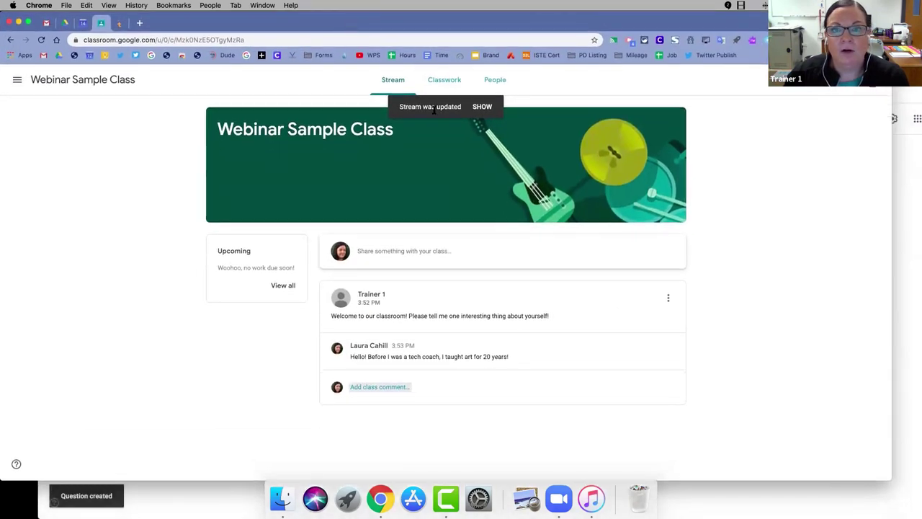
left_click(482, 108)
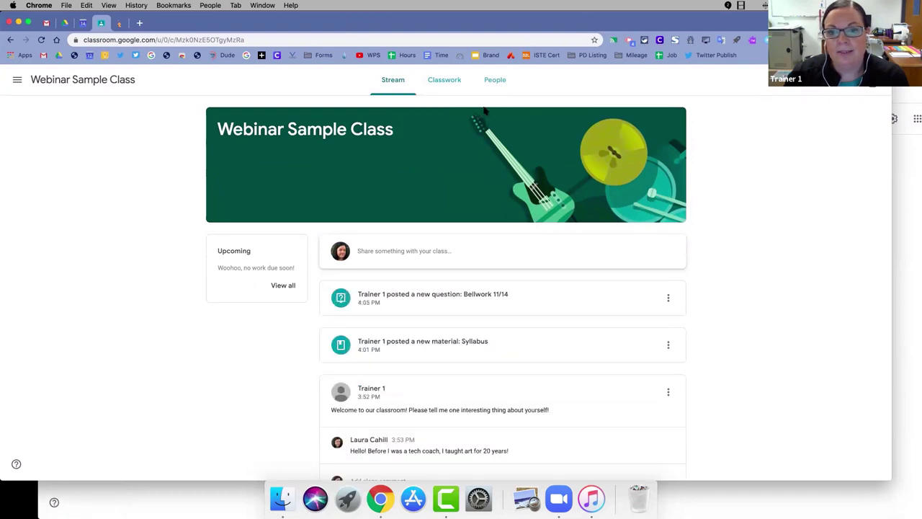
scroll(566, 264, "down", 2)
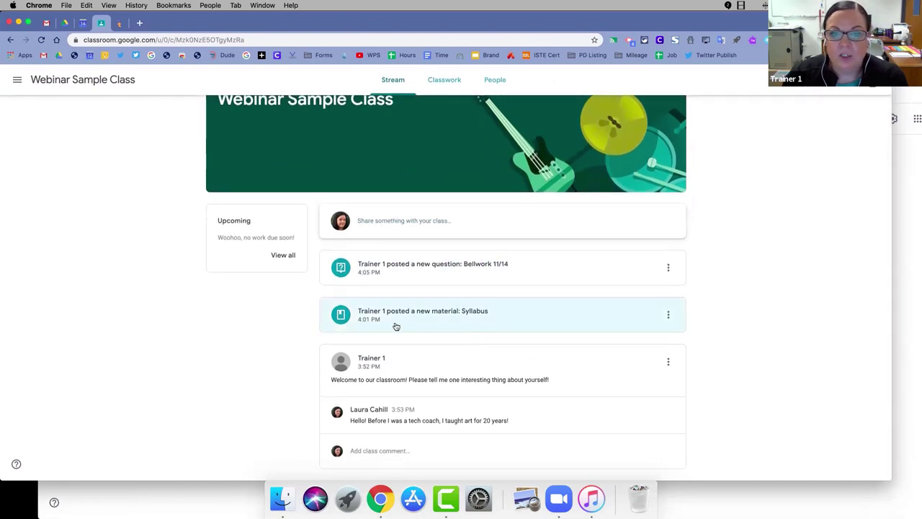
scroll(567, 235, "up", 2)
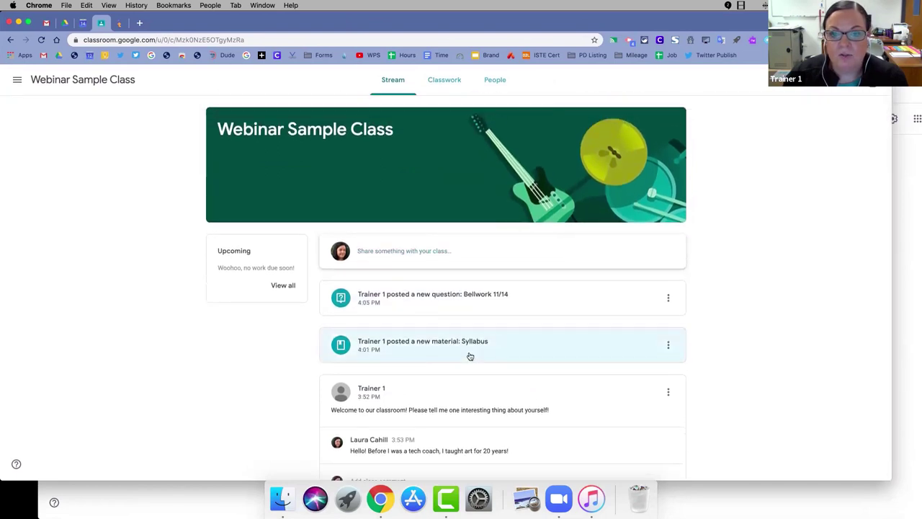
scroll(406, 409, "down", 2)
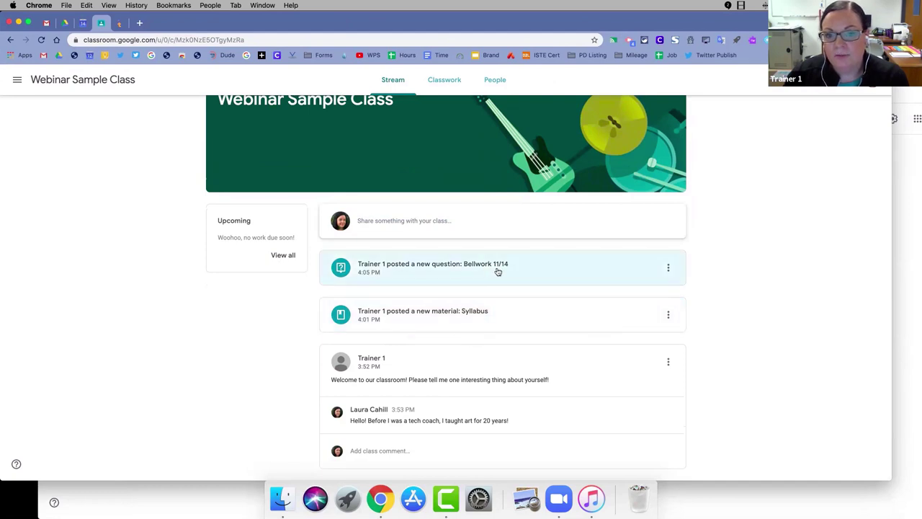
scroll(522, 322, "up", 1)
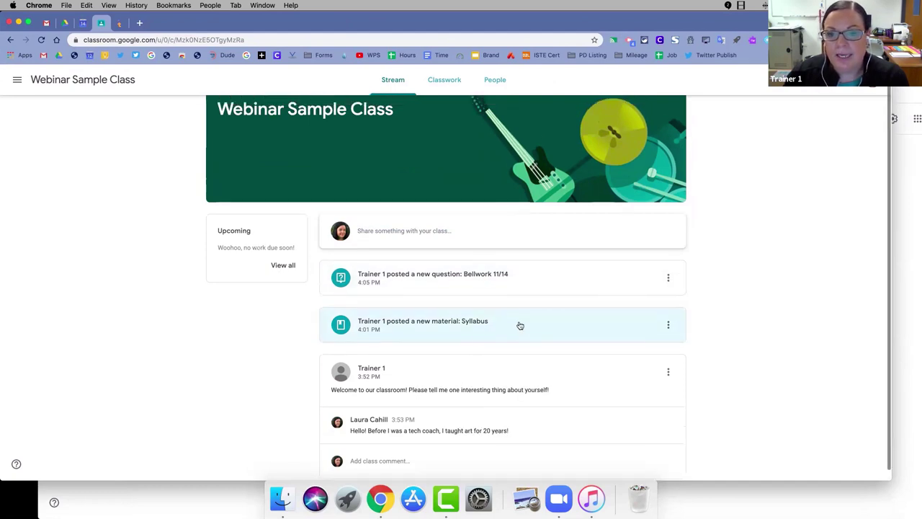
left_click(476, 326)
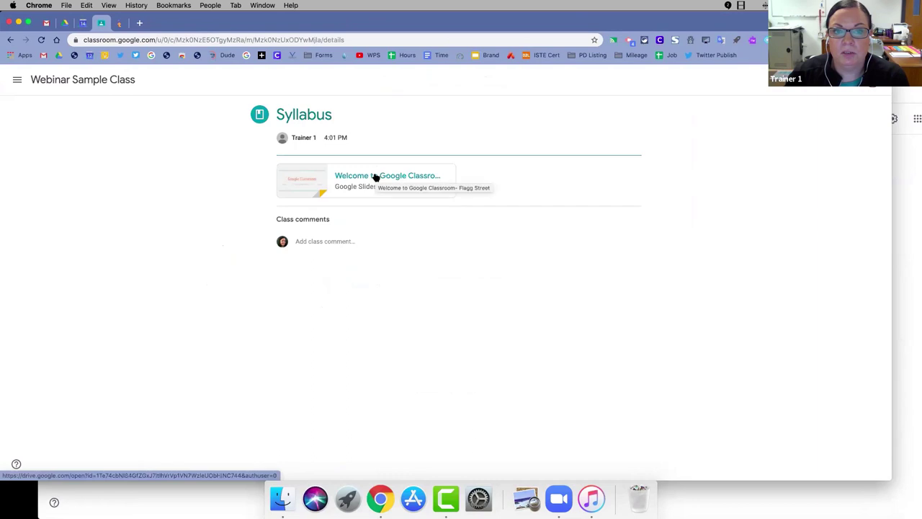
left_click(117, 83)
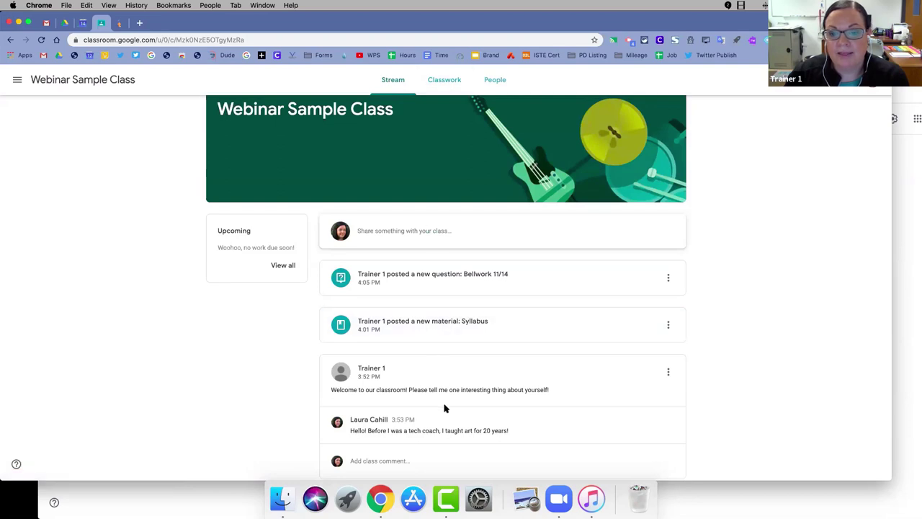
Step: Reload the student's Classwork page and open the full Bellwork 11/14 question
left_click(446, 84)
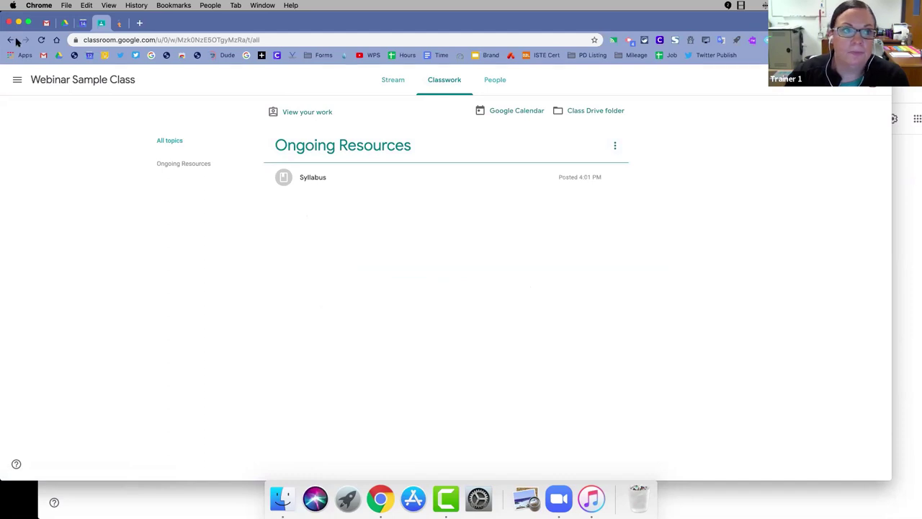
left_click(41, 41)
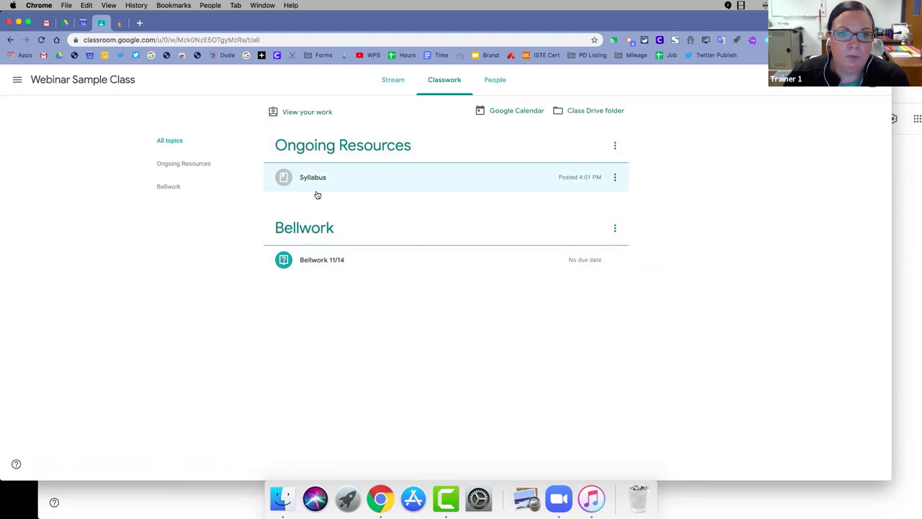
left_click(320, 266)
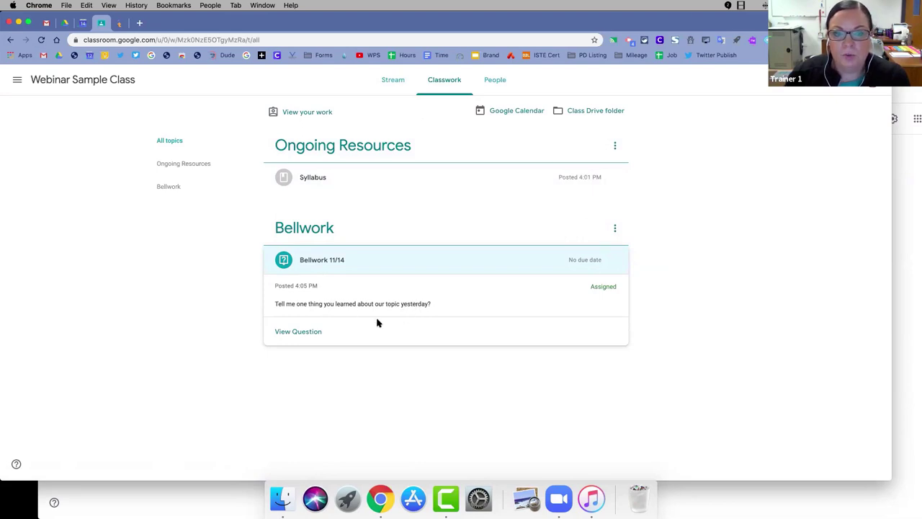
left_click(308, 333)
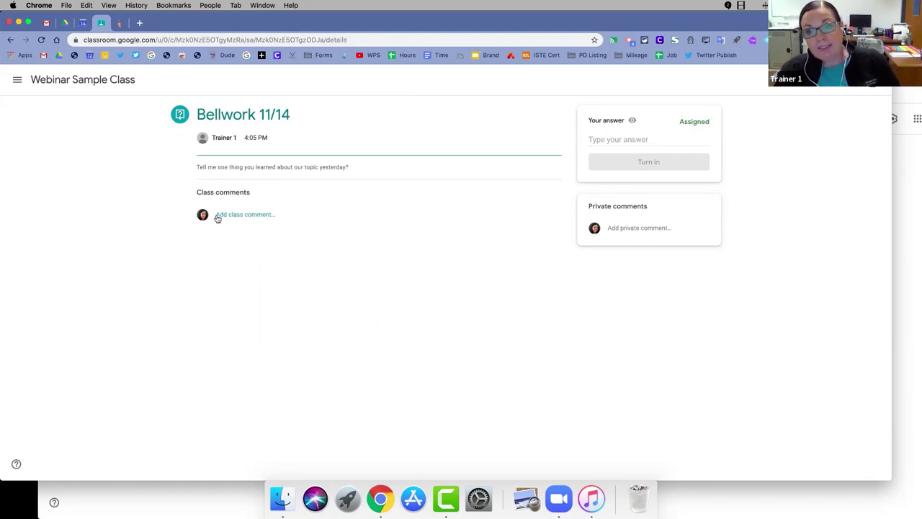
Step: Turn in "Yesterday, I learned that..." as the student's answer and view the classmate answers
left_click(624, 139)
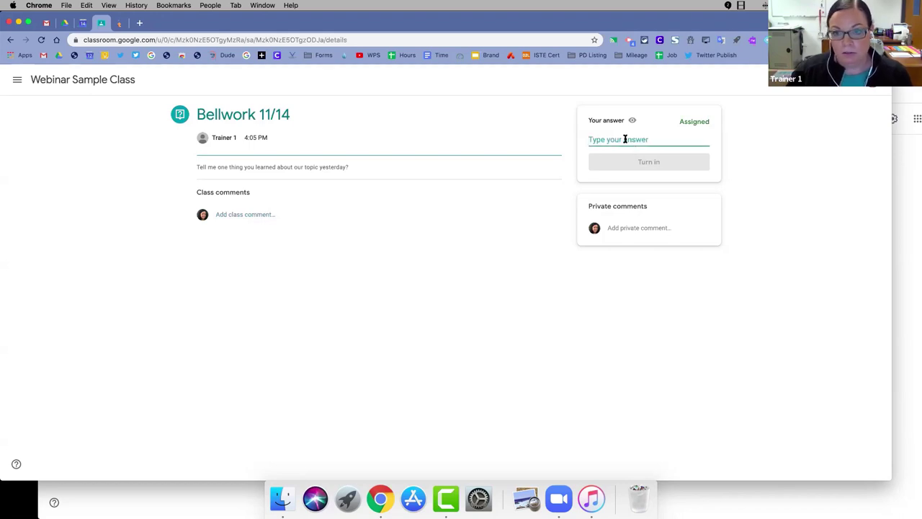
type("Yesterday")
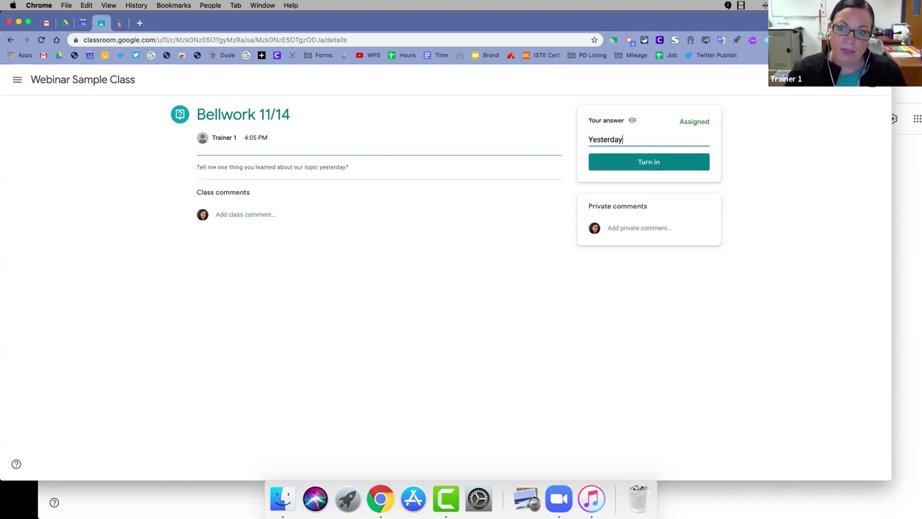
type(", I learne")
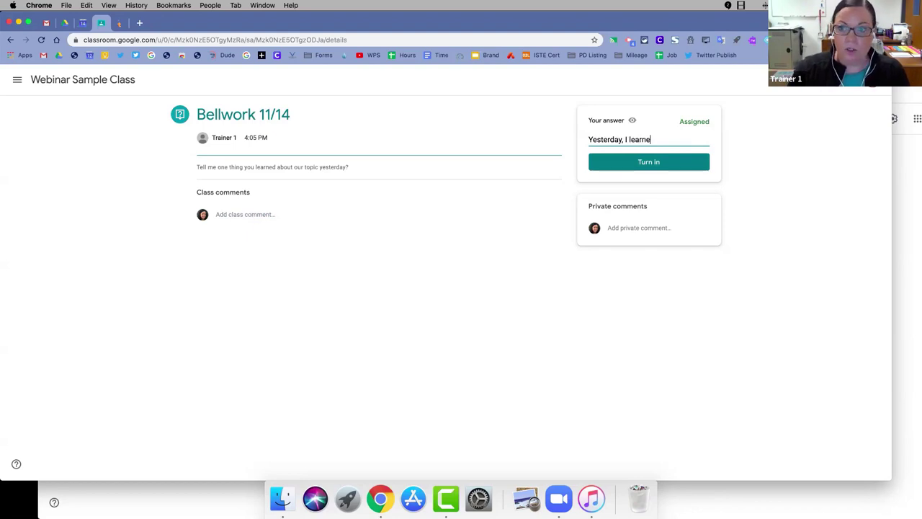
type("d that...")
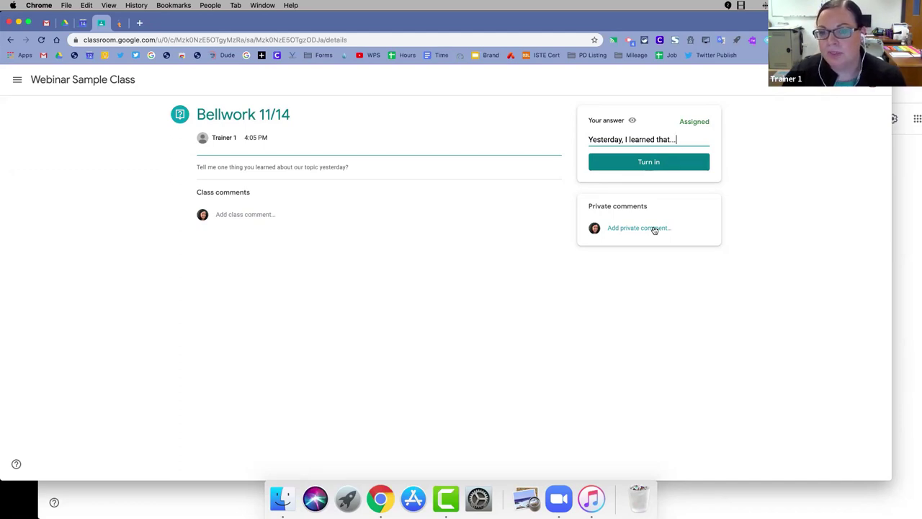
left_click(640, 163)
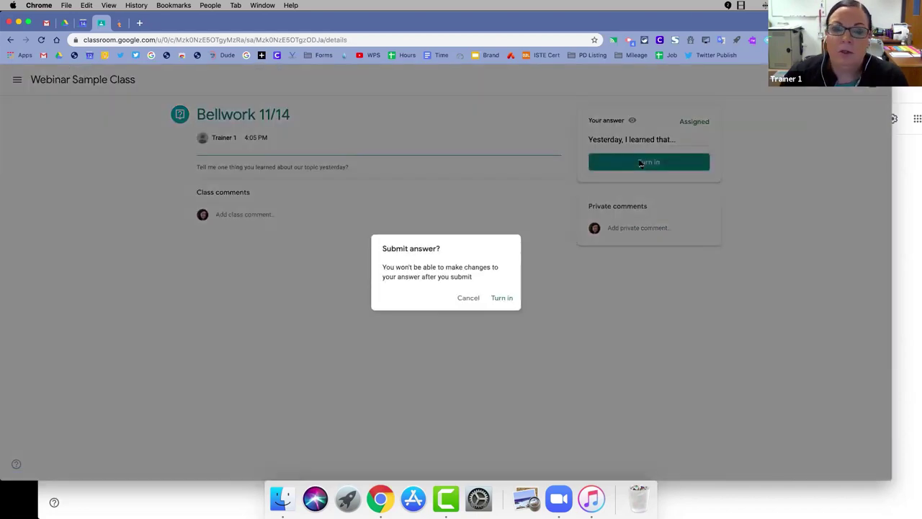
left_click(499, 299)
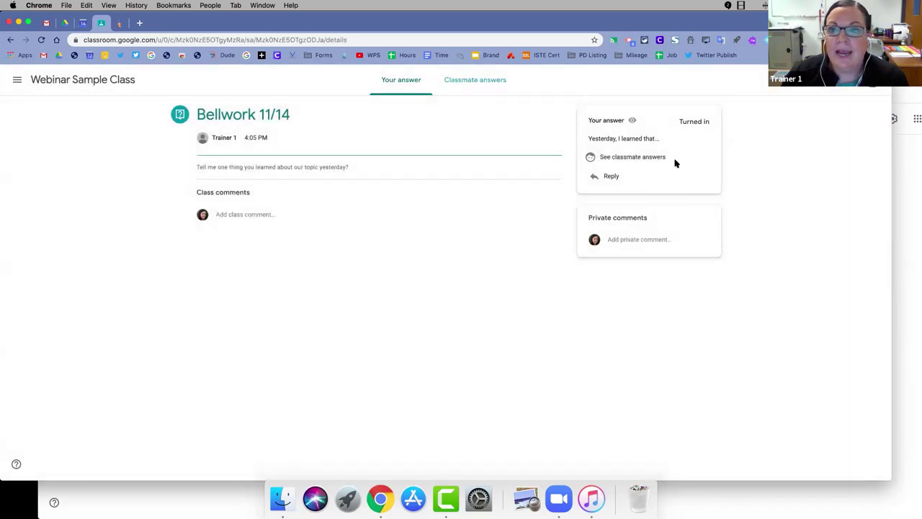
left_click(663, 158)
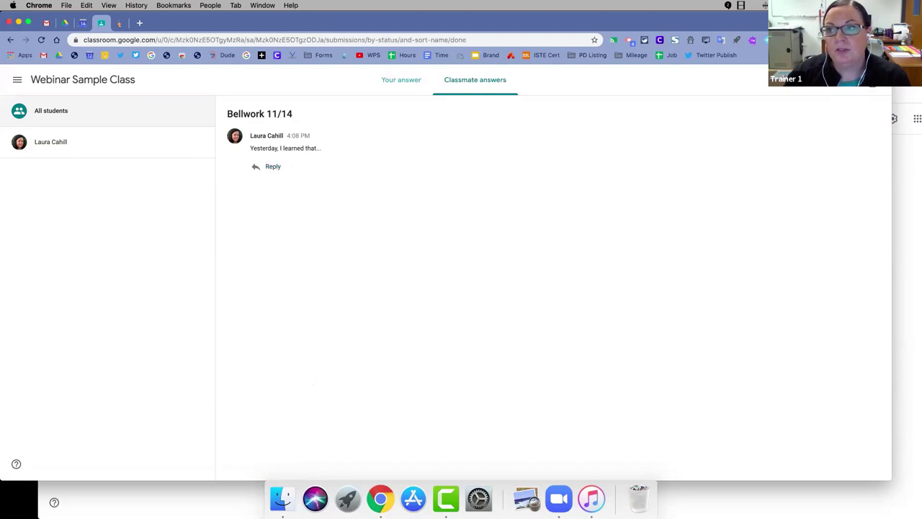
Step: Return to the teacher's window and open the student answers for the Bellwork 11/14 question
key("super+shift+w")
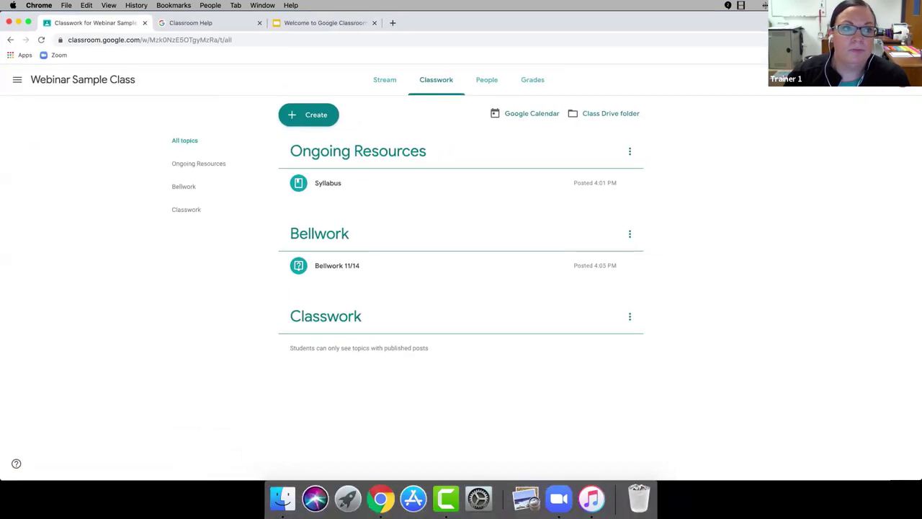
left_click(346, 269)
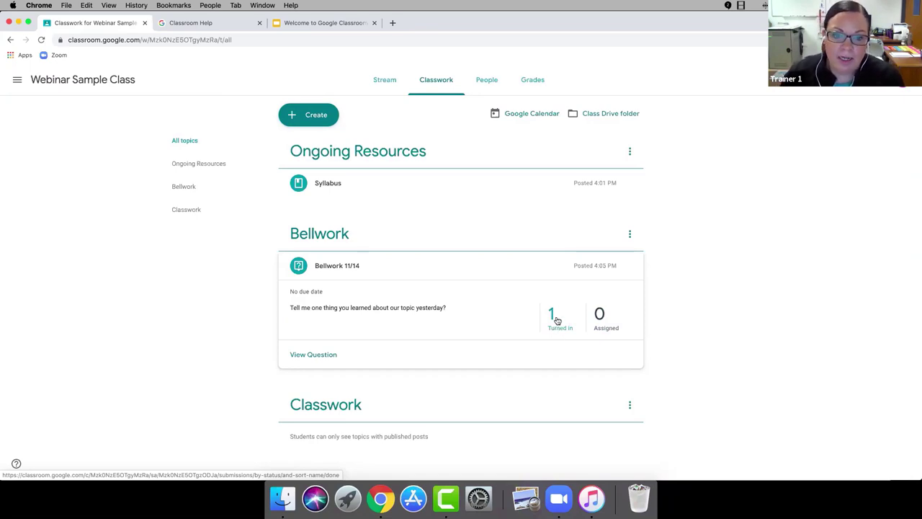
left_click(328, 357)
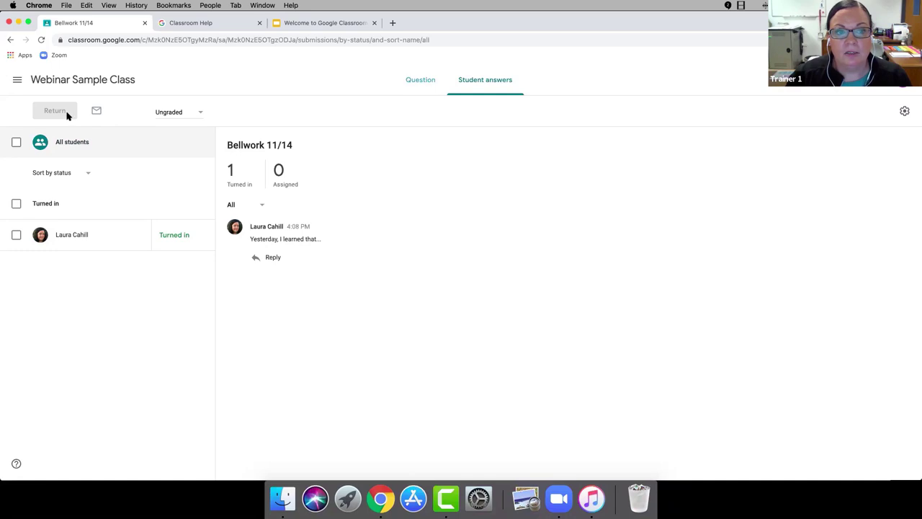
Step: Post the reply "That's great!" to the student's Bellwork 11/14 answer
left_click(273, 258)
type("Th")
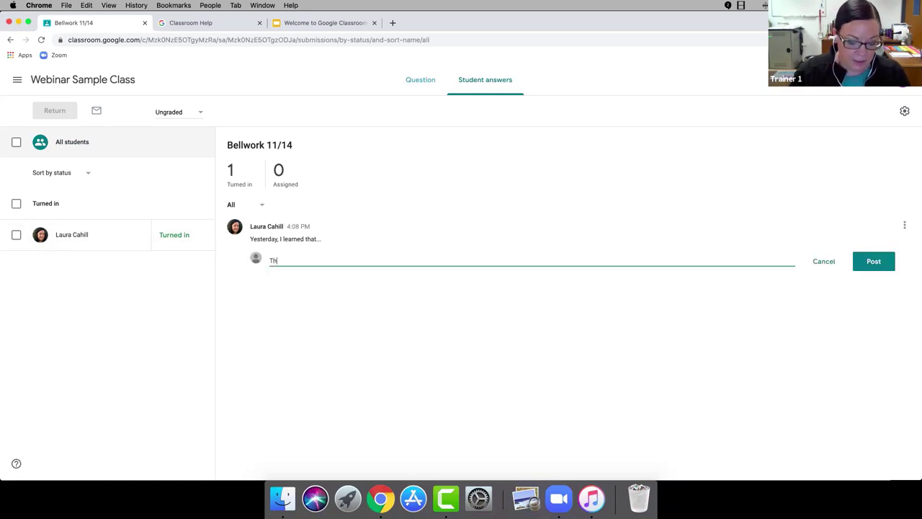
type("at's gr")
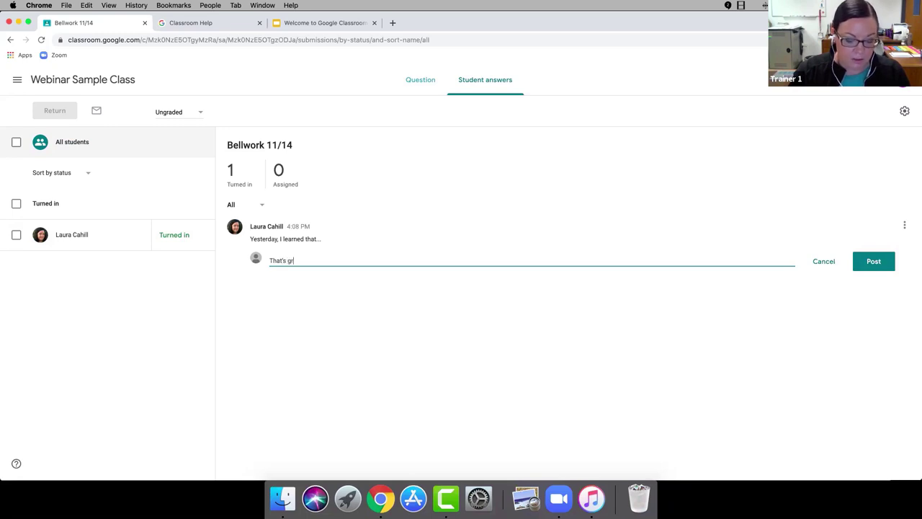
type("ateat")
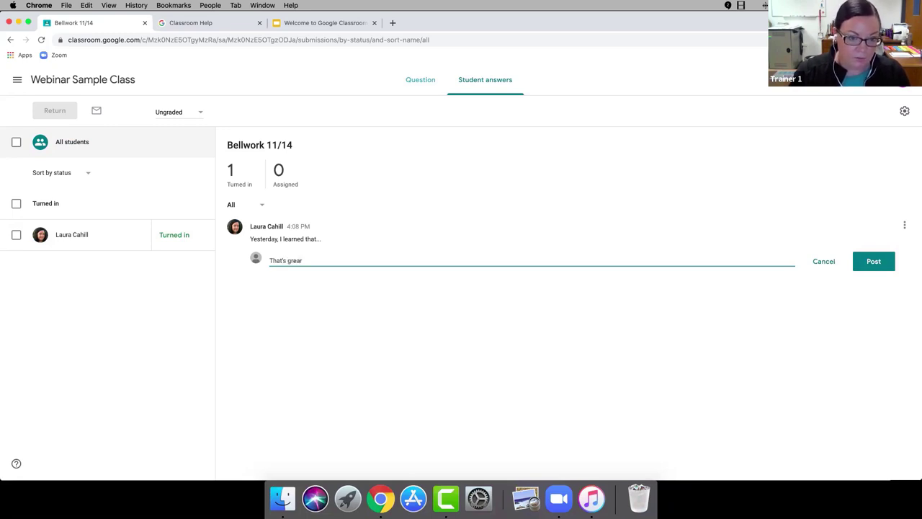
type("!")
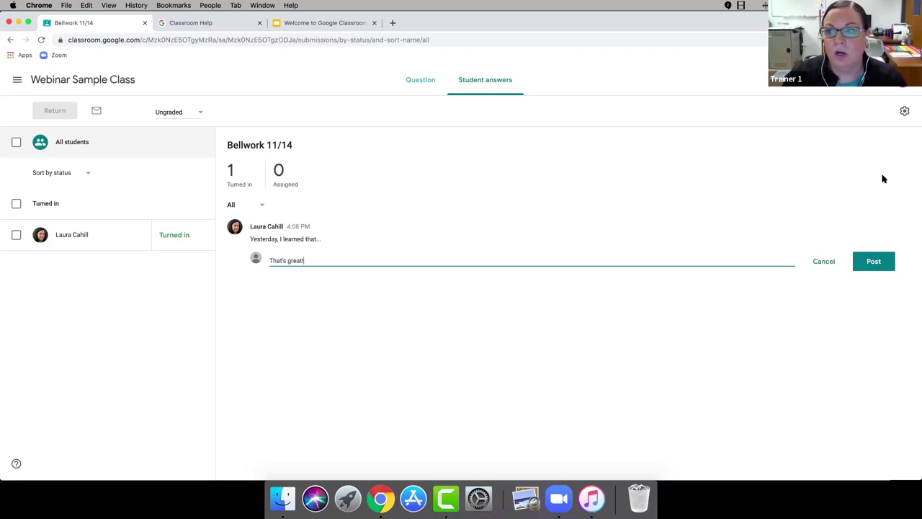
left_click(874, 261)
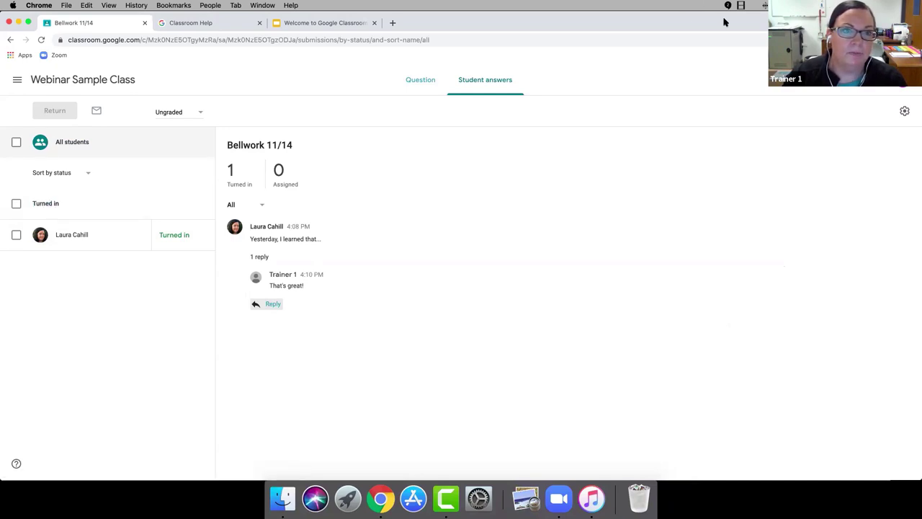
Step: Look over the item types that can be created in Classwork and reopen the Bellwork 11/14 student answers
left_click(128, 81)
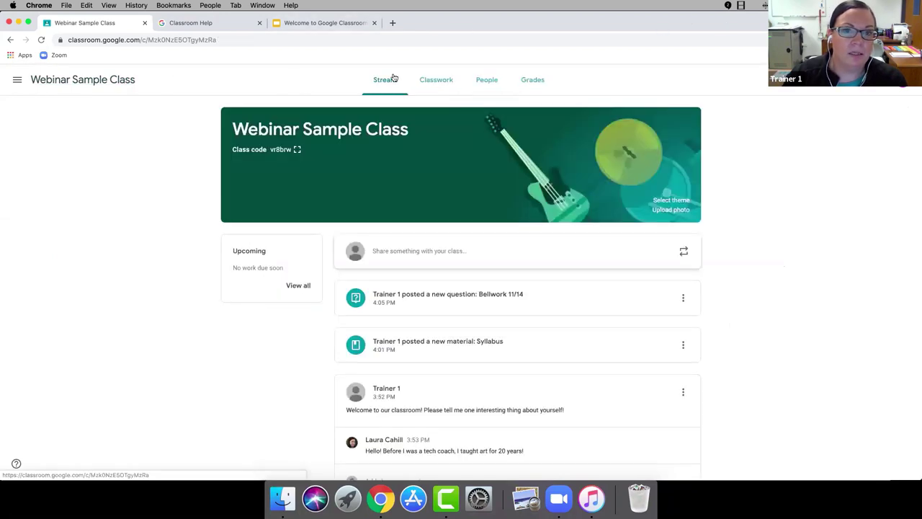
left_click(438, 81)
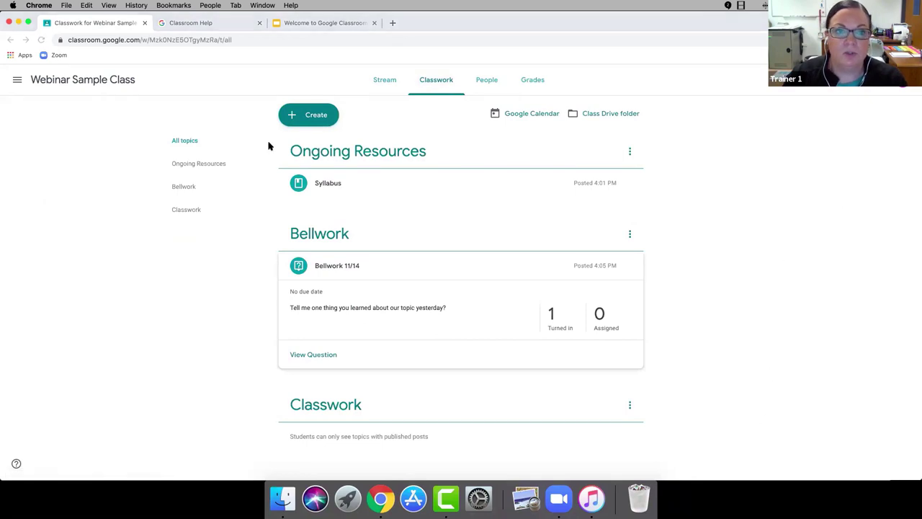
left_click(293, 116)
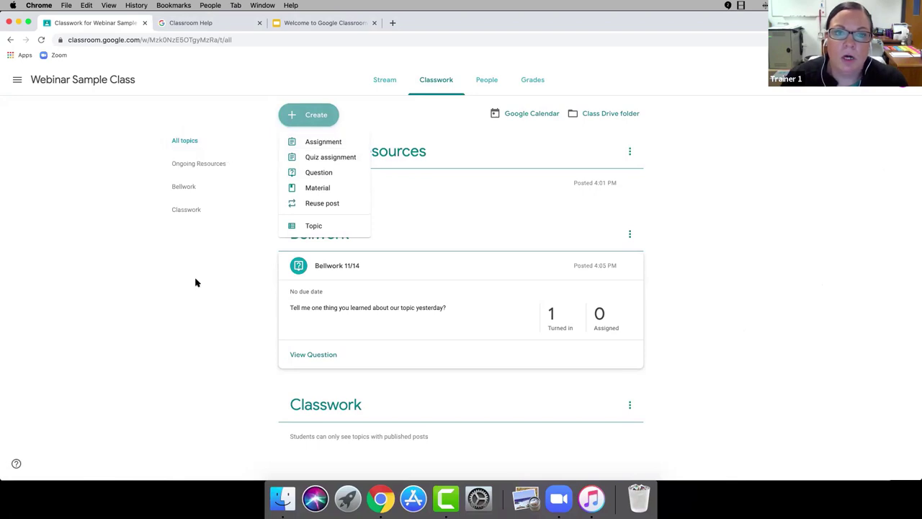
left_click(770, 130)
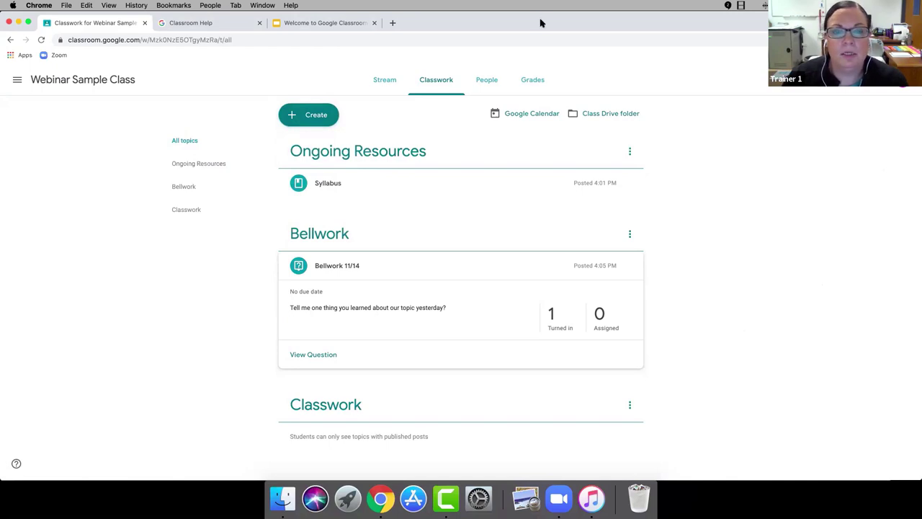
left_click(303, 357)
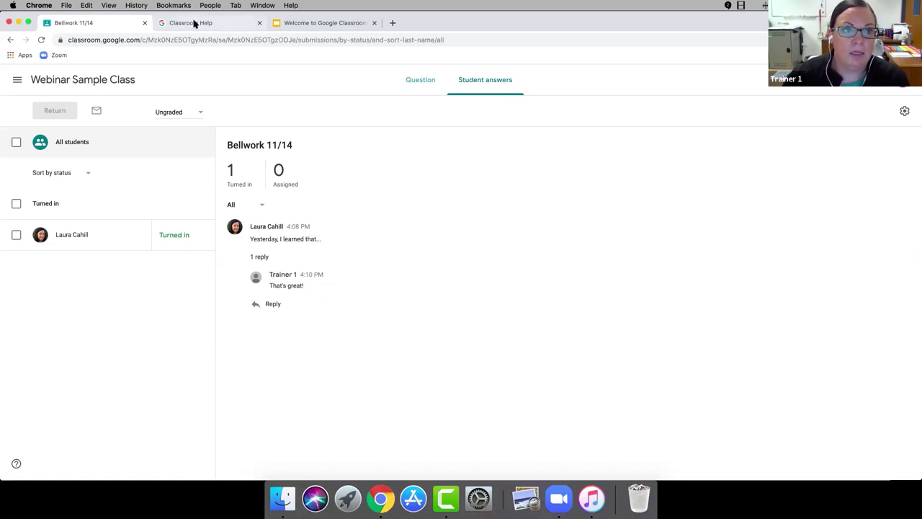
Step: Return to the class's Classwork page and start a new assignment titled "Mapping Worksheet"
left_click(118, 82)
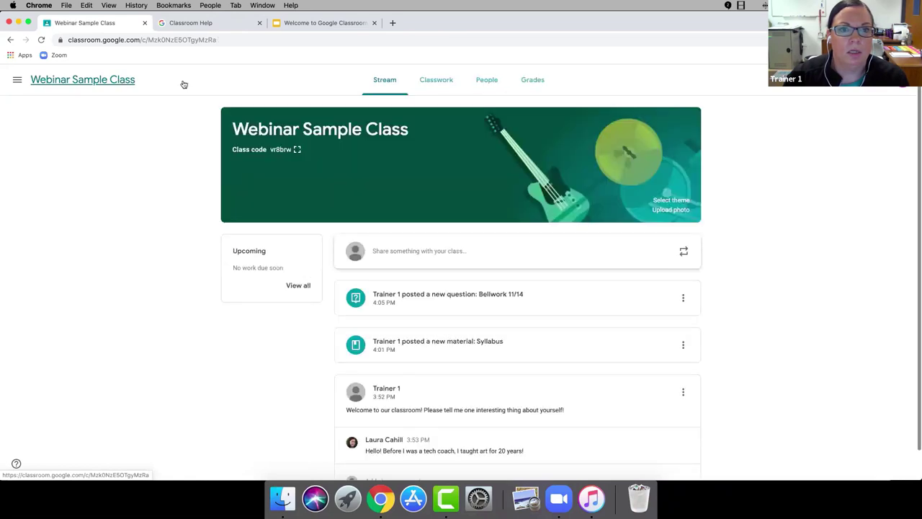
left_click(434, 78)
left_click(329, 113)
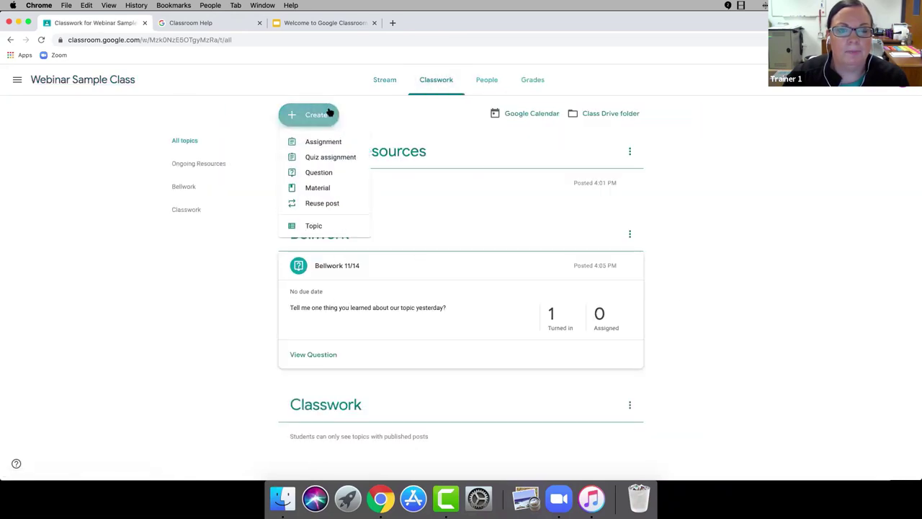
left_click(328, 143)
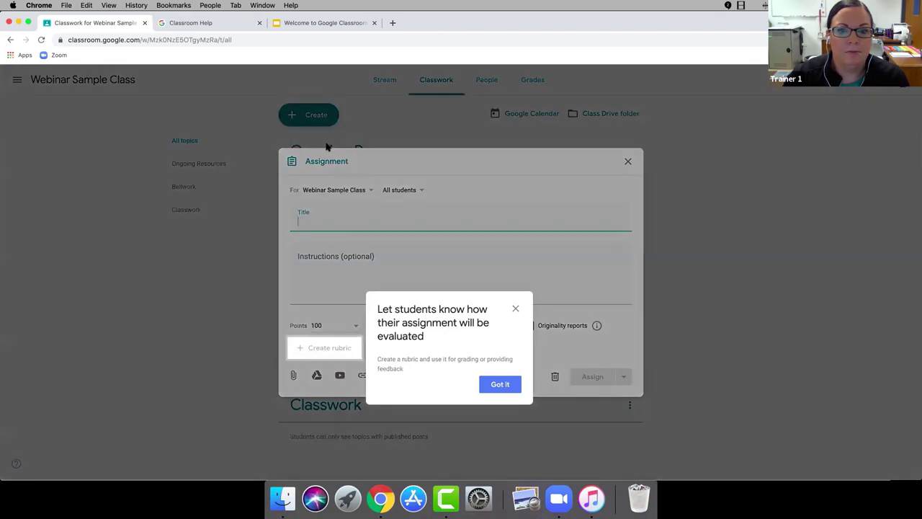
left_click(500, 384)
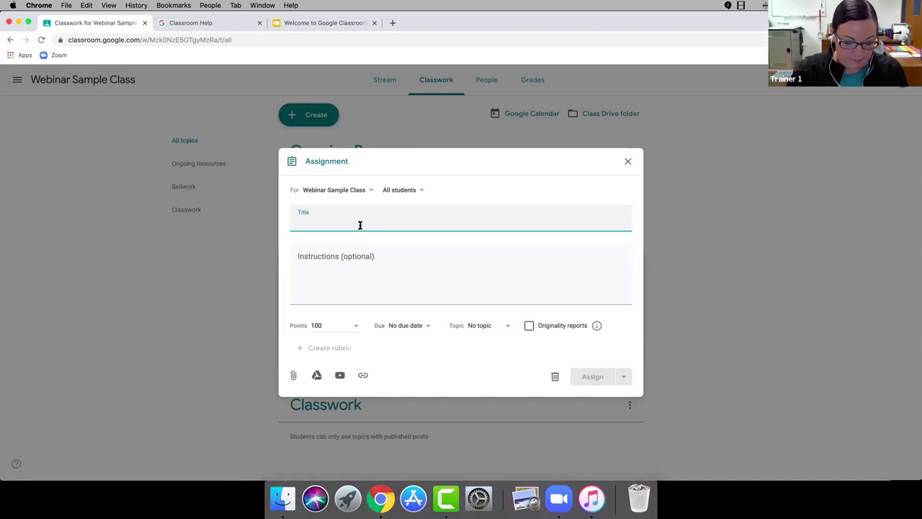
type("Mappi")
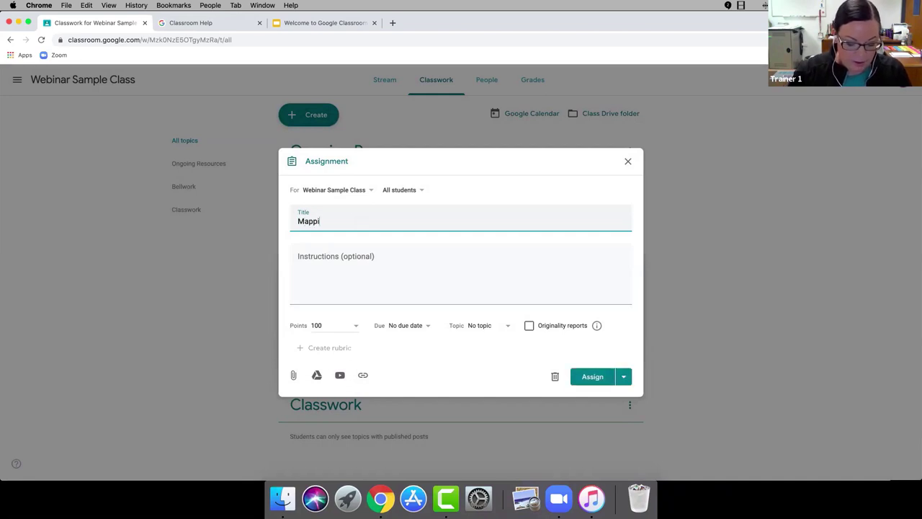
type("ng Worksheet")
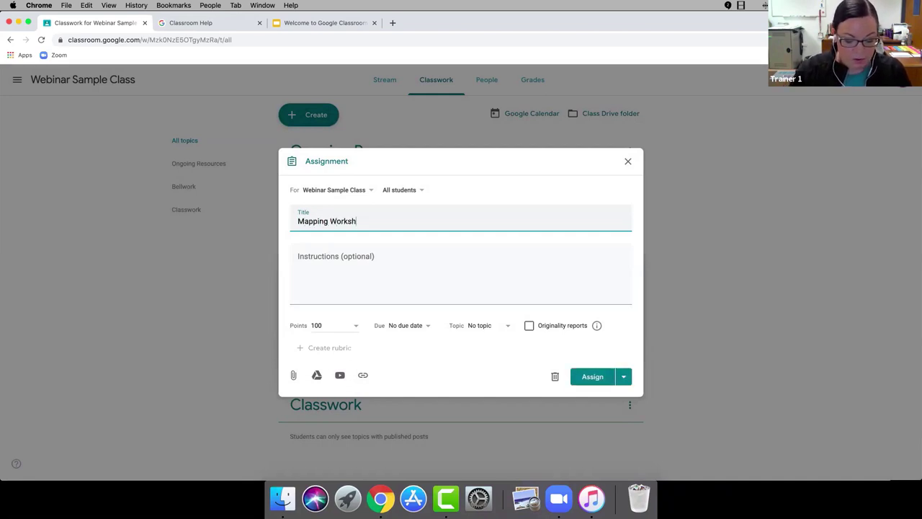
Step: Enter the assignment instructions "Please follow these directions...."
left_click(351, 259)
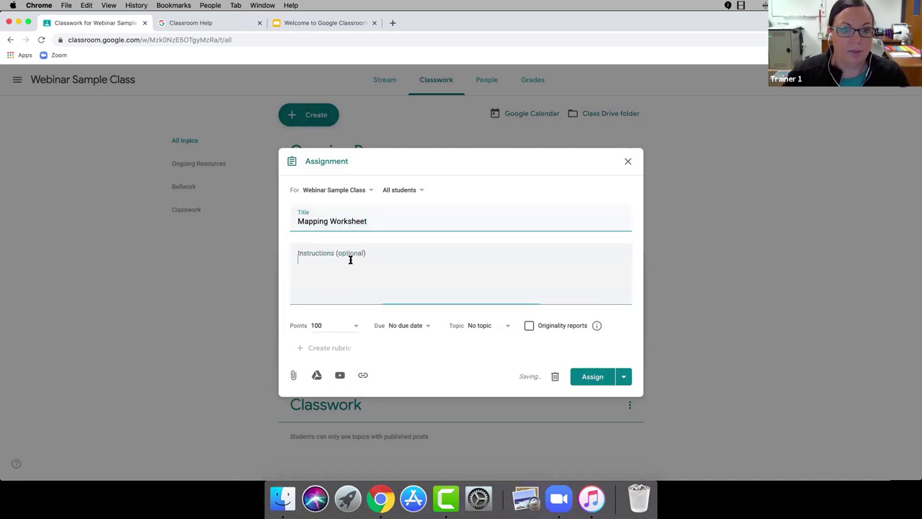
type("Please foll")
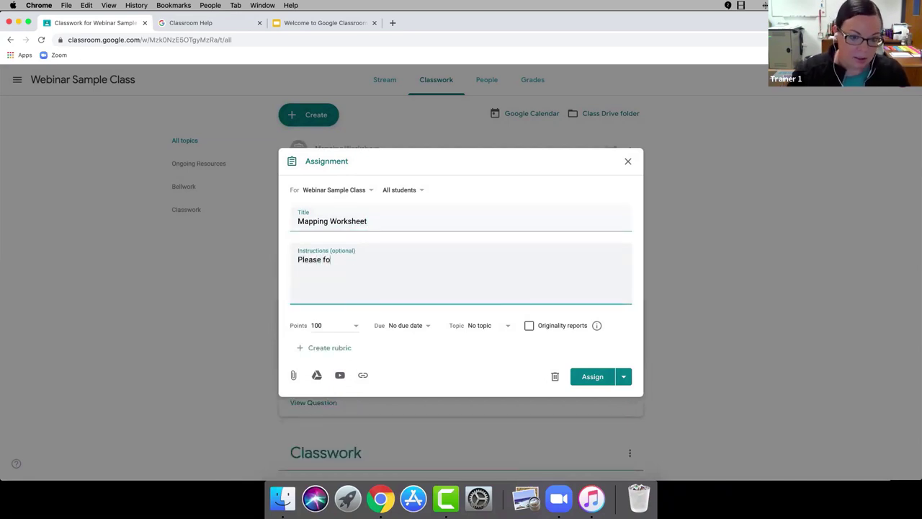
type("ow")
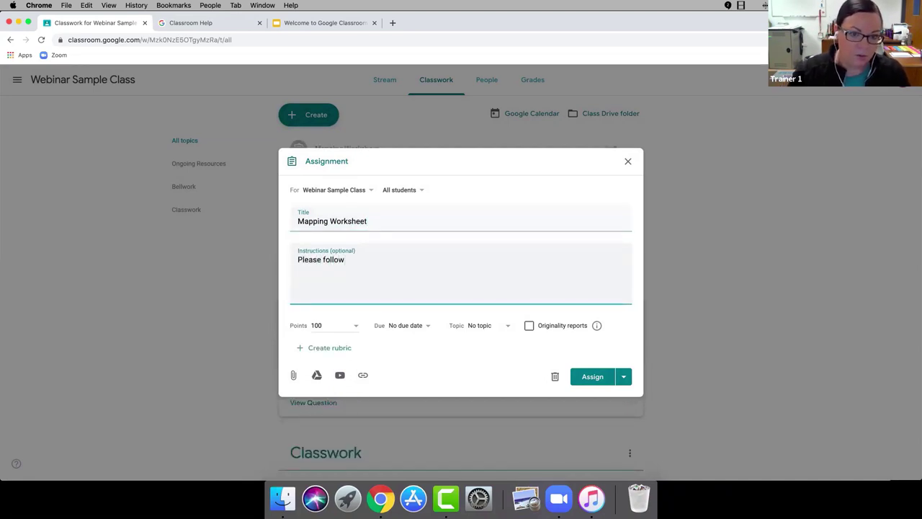
type(" this")
key("BackSpace")
key("BackSpace")
key("BackSpace")
type("ese ")
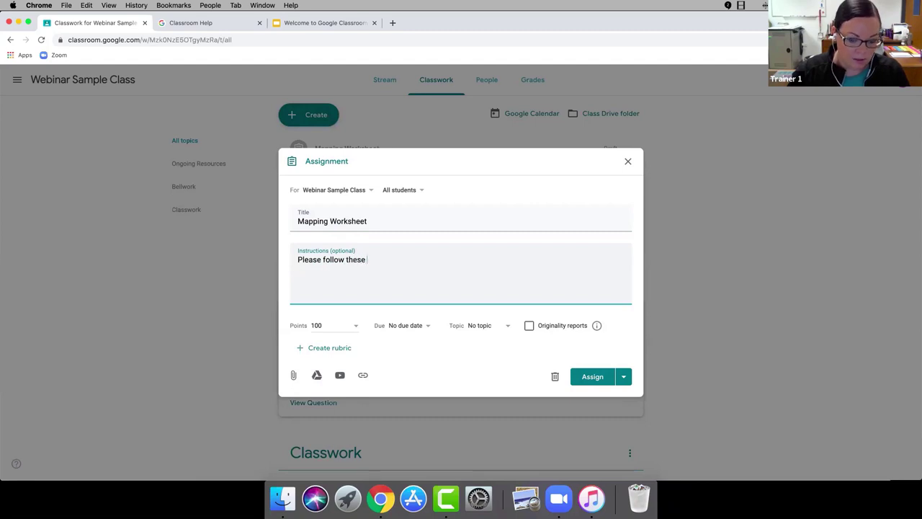
type("directions.")
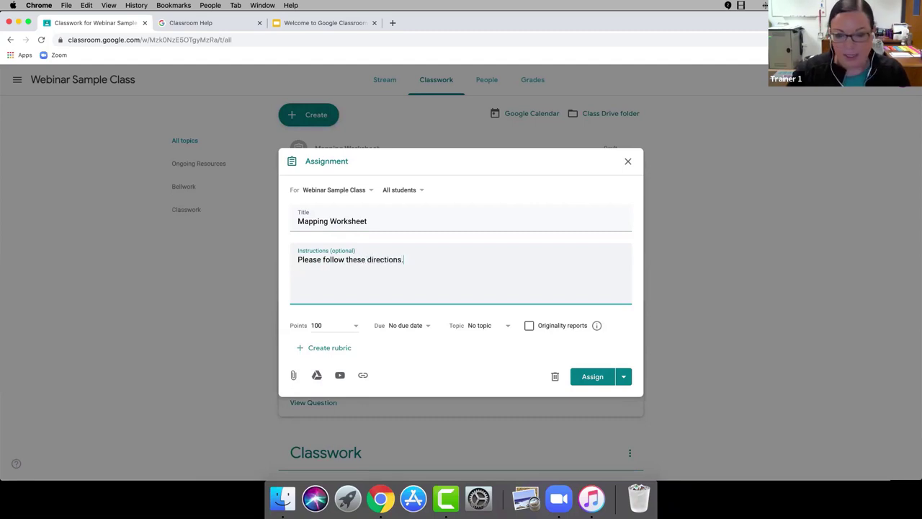
type("...")
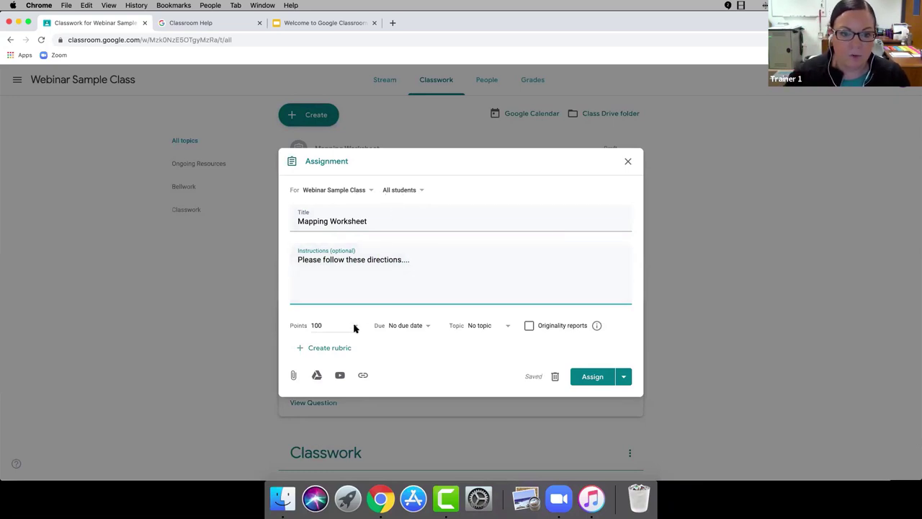
Step: Set the assignment's due date to Nov 15, 2019 and file it under the Classwork topic
left_click(406, 325)
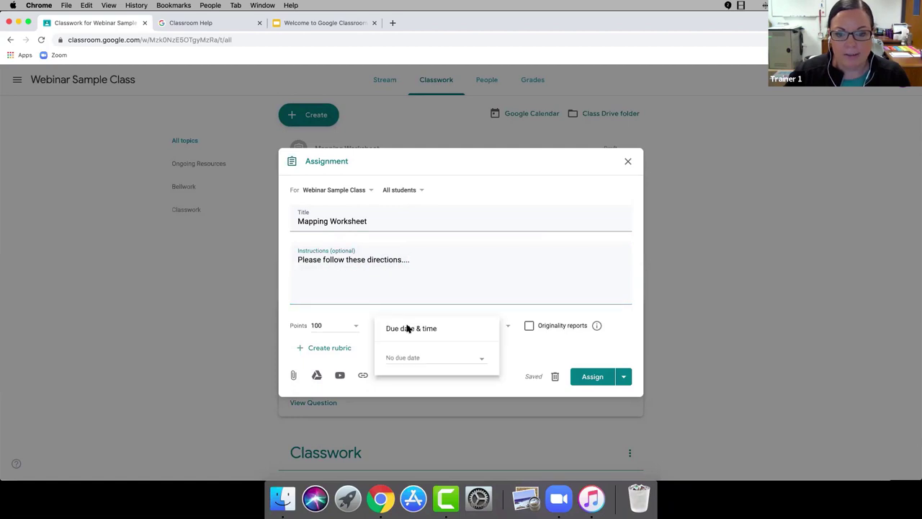
left_click(433, 358)
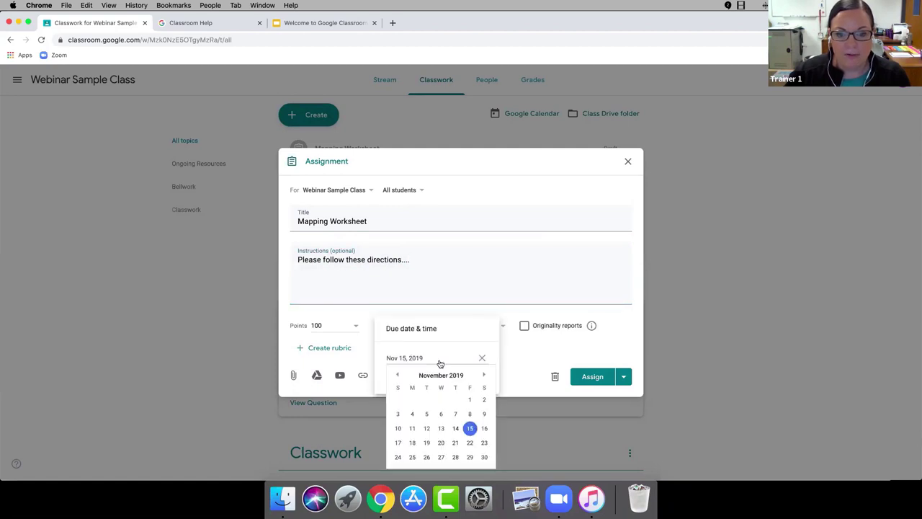
left_click(472, 430)
left_click(524, 353)
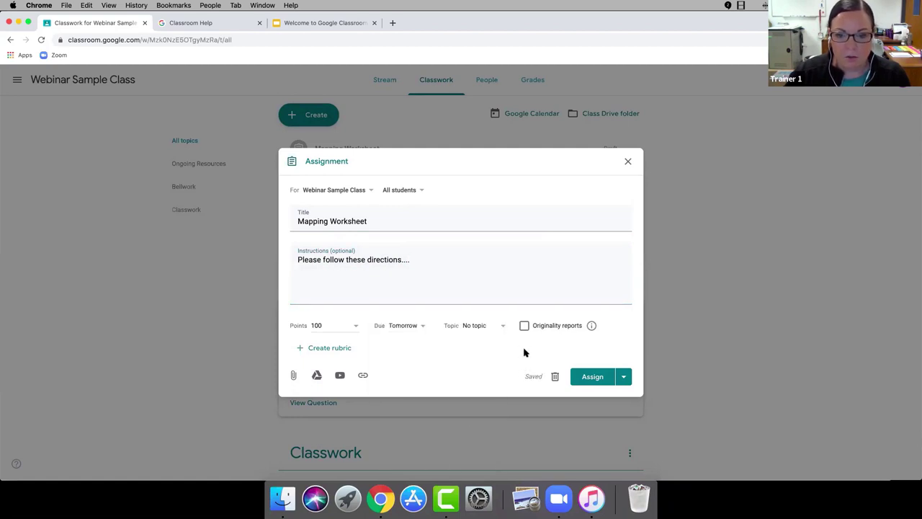
left_click(502, 326)
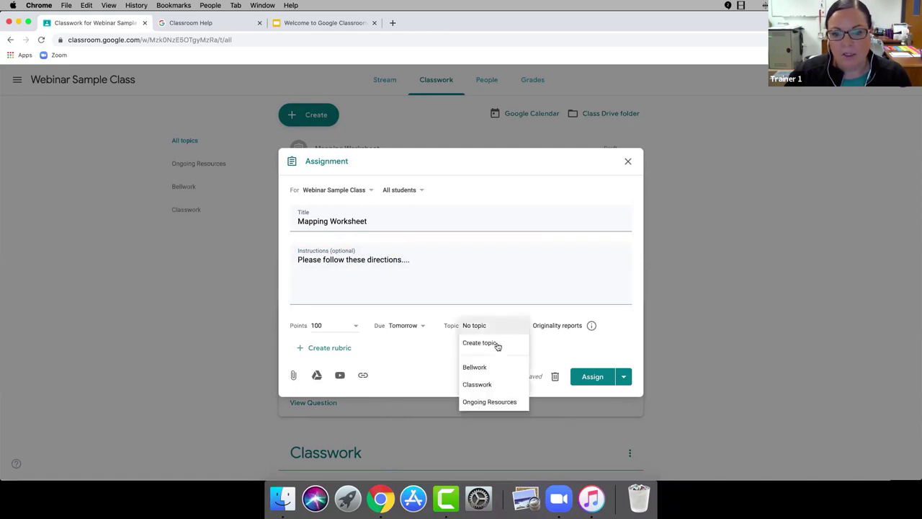
left_click(494, 385)
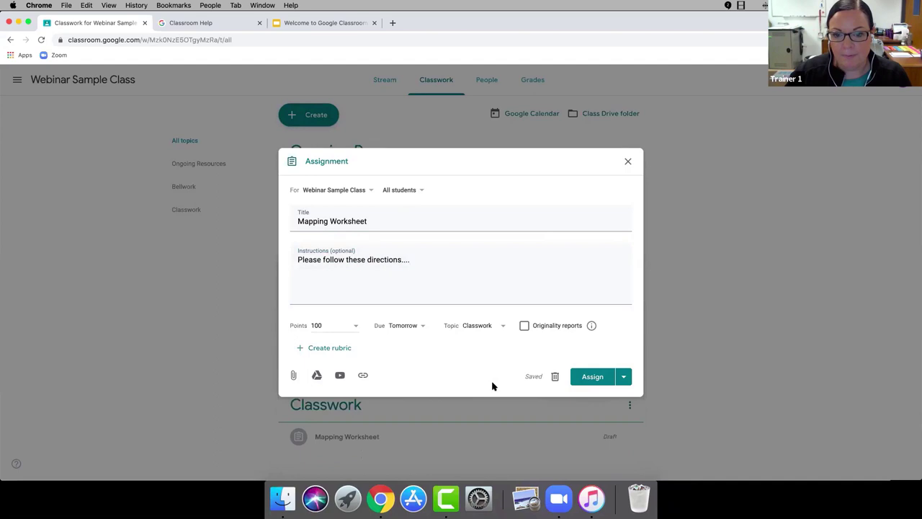
Step: Attach the Classroom Challenge document from the recent Google Drive files to the assignment
left_click(316, 375)
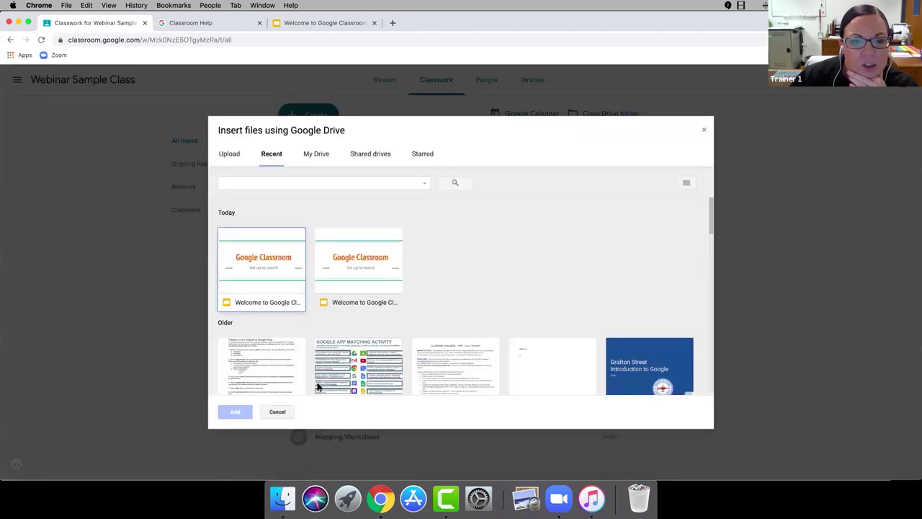
scroll(459, 282, "down", 2)
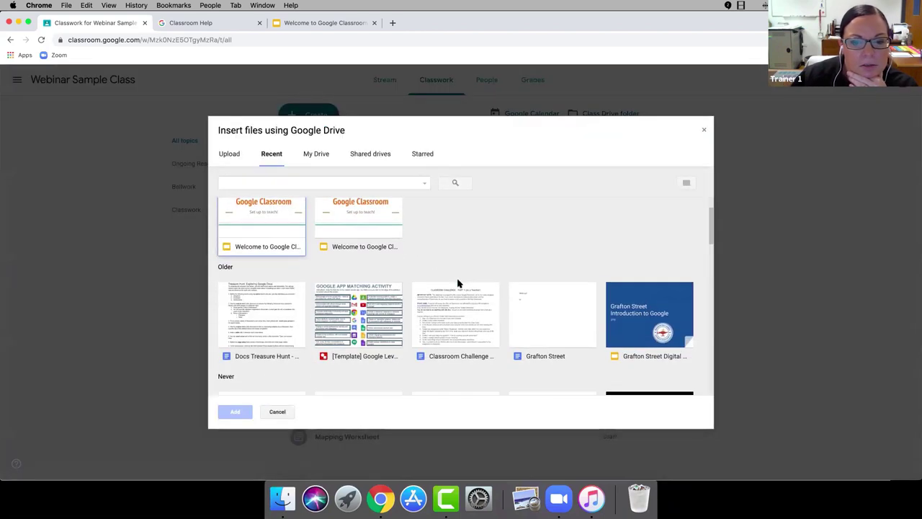
left_click(454, 315)
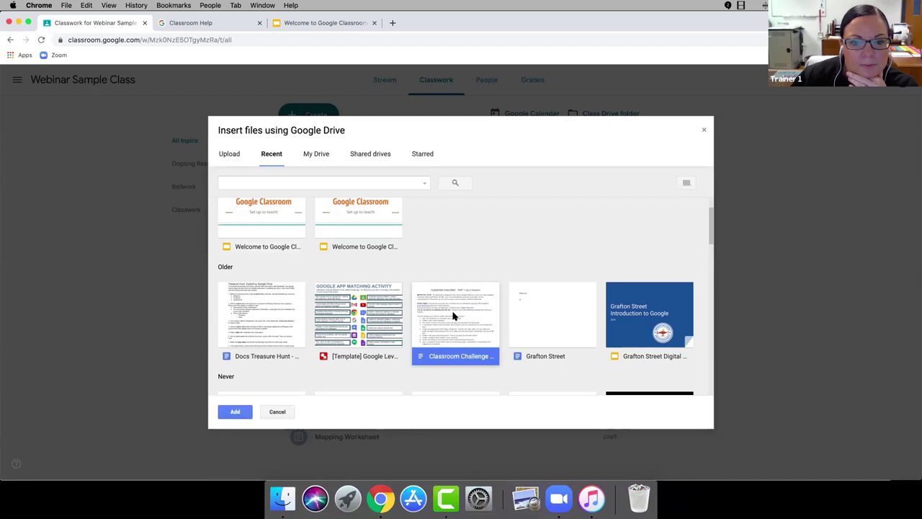
left_click(231, 412)
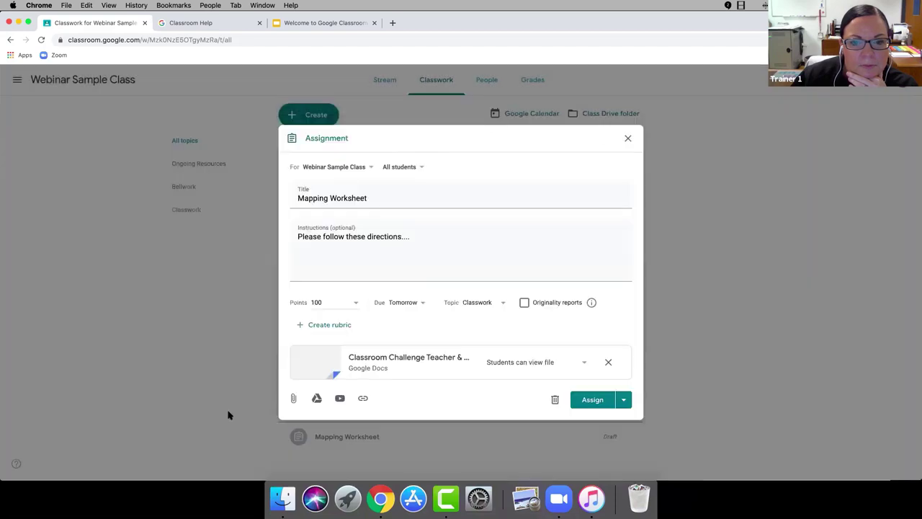
left_click(607, 330)
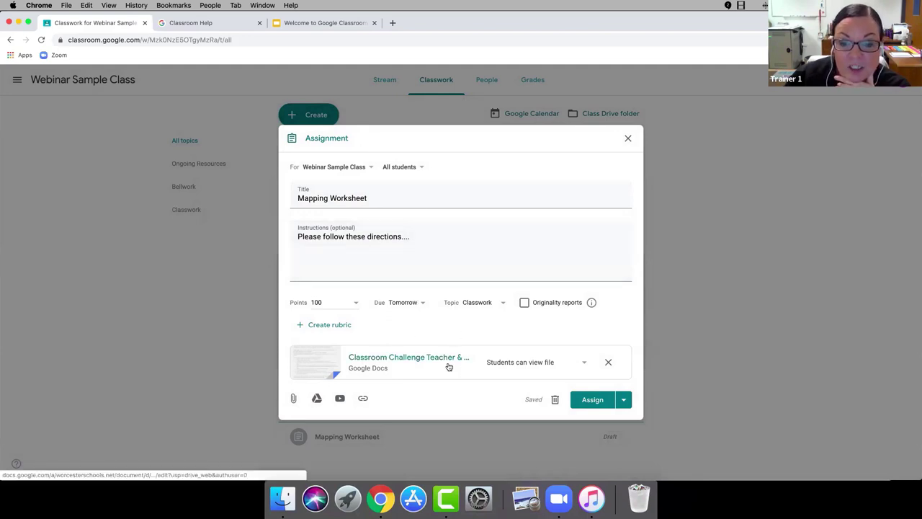
Step: Set the attached document to make a copy for each student and assign the Mapping Worksheet
left_click(586, 365)
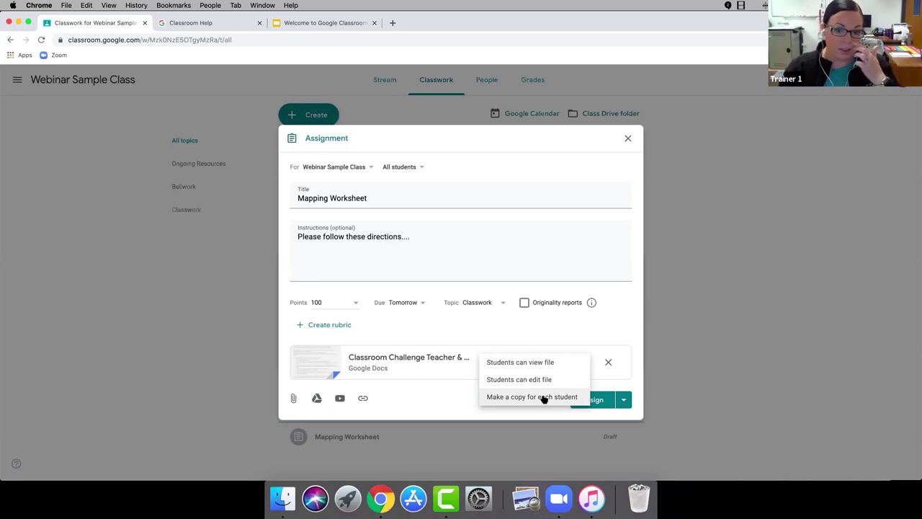
left_click(544, 397)
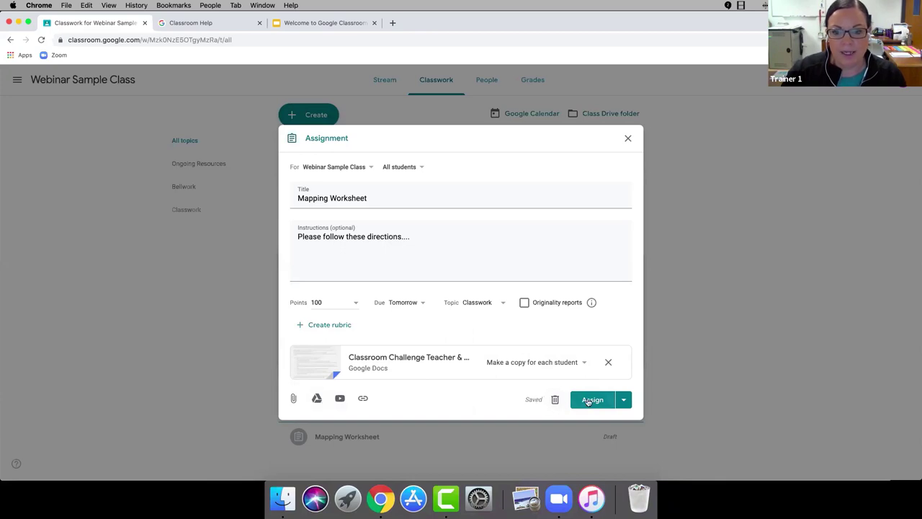
left_click(588, 401)
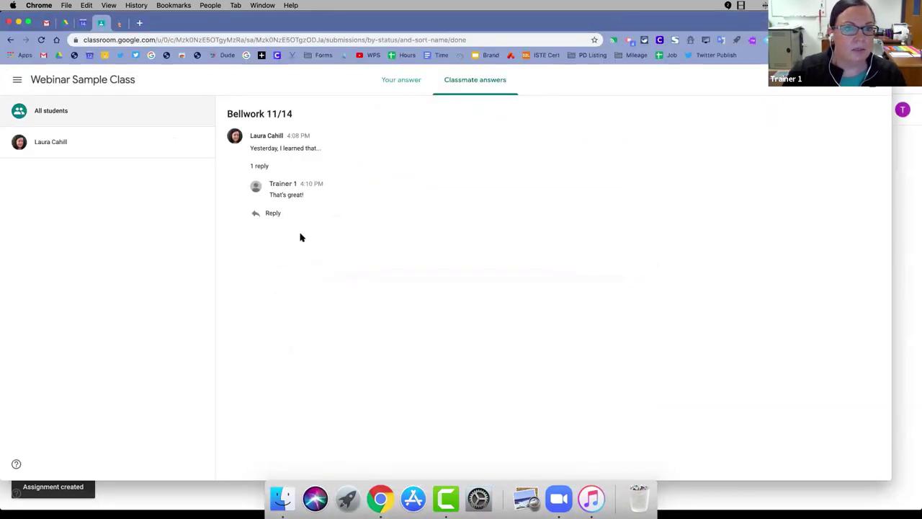
Step: In the student's window, go to the class's Classwork page, reload it and open the full Mapping Worksheet assignment
left_click(65, 82)
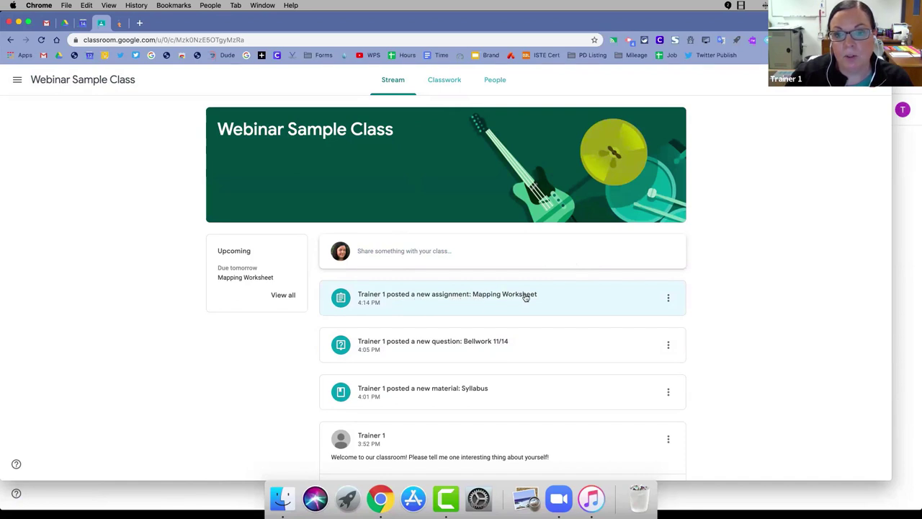
left_click(455, 87)
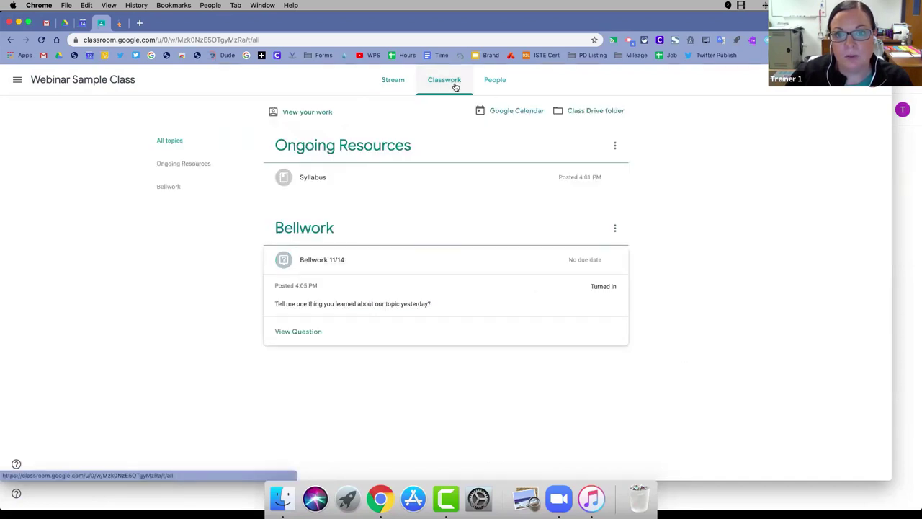
left_click(41, 41)
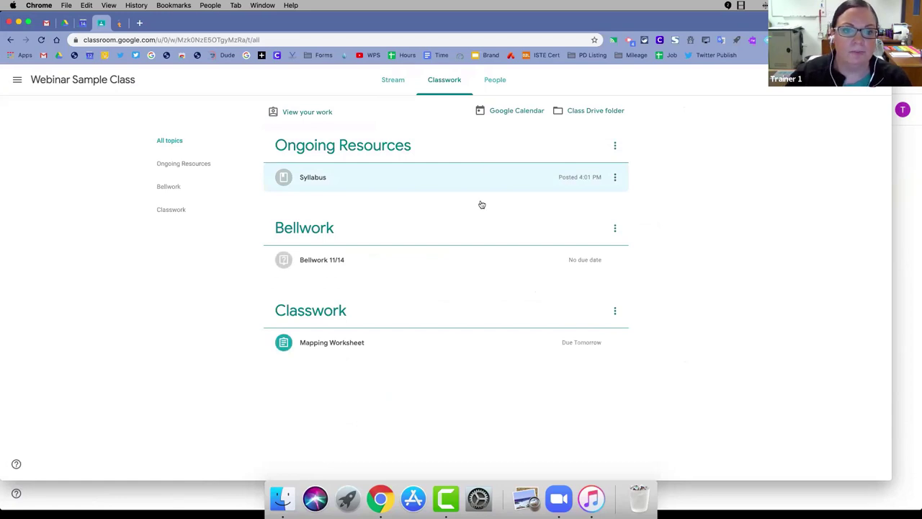
left_click(326, 346)
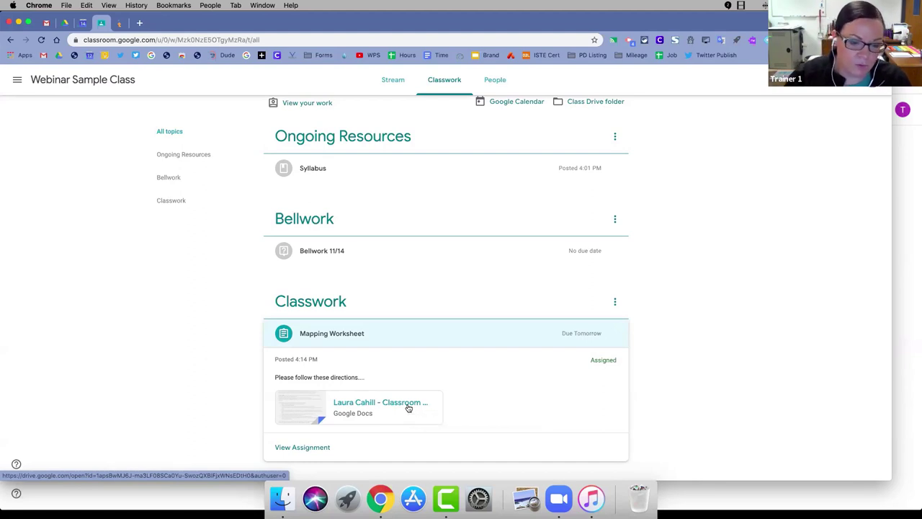
left_click(301, 448)
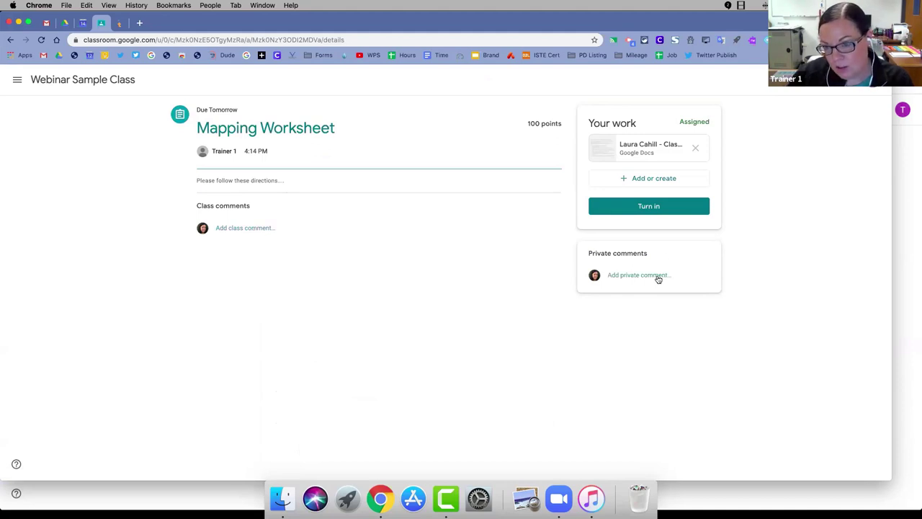
Step: Open the student's own copy of the Classroom Challenge document, look through it, and go back to the Mapping Worksheet assignment
left_click(649, 152)
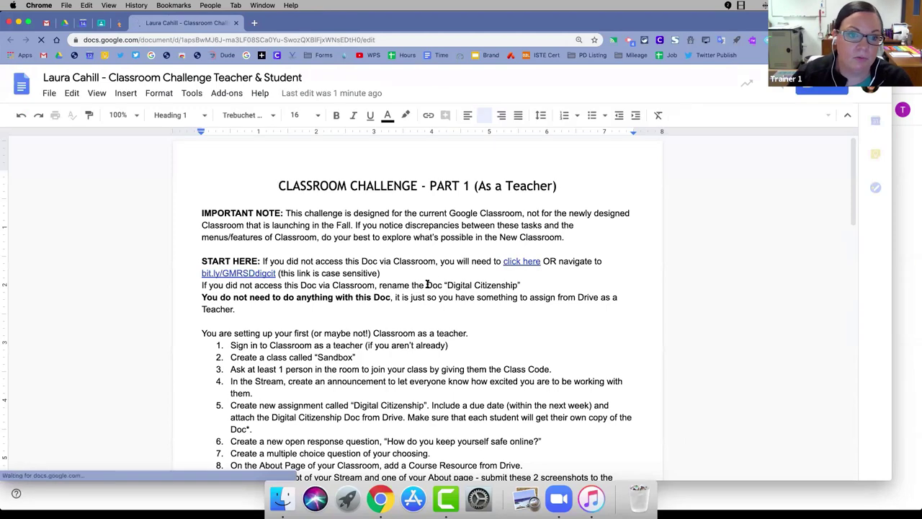
scroll(377, 310, "down", 3)
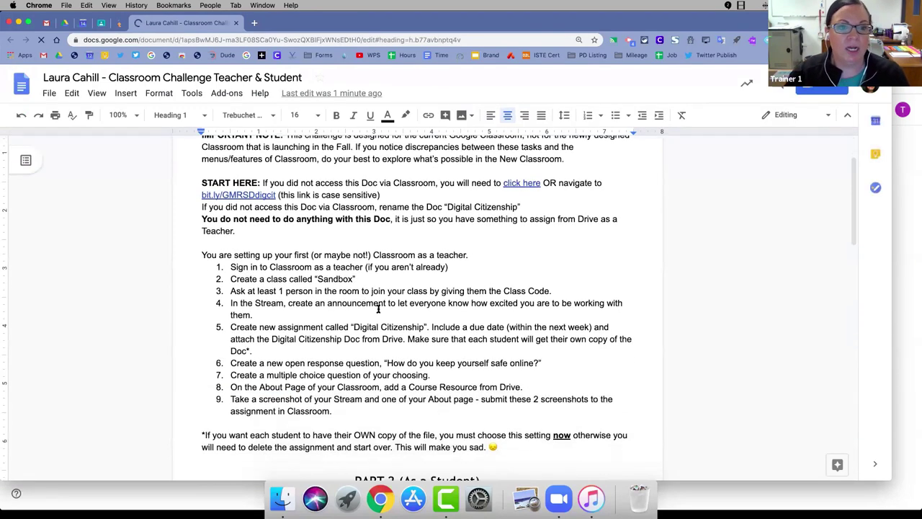
scroll(377, 310, "down", 2)
scroll(376, 310, "up", 5)
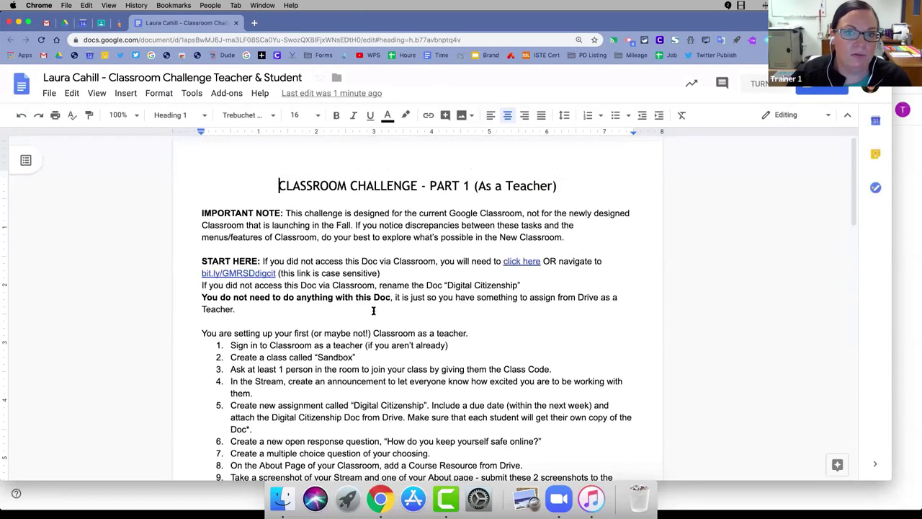
left_click(100, 24)
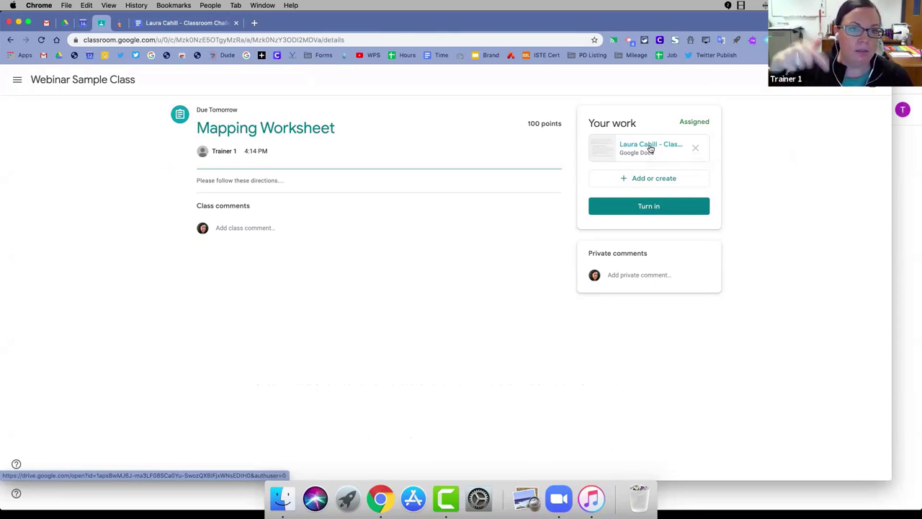
Step: Create a new Google Doc within the student's work for the Mapping Worksheet and open it
left_click(647, 183)
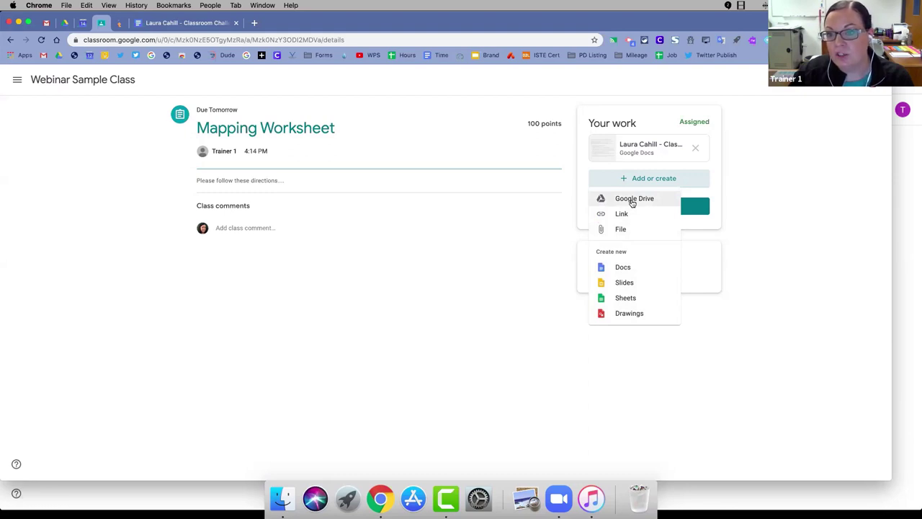
left_click(624, 268)
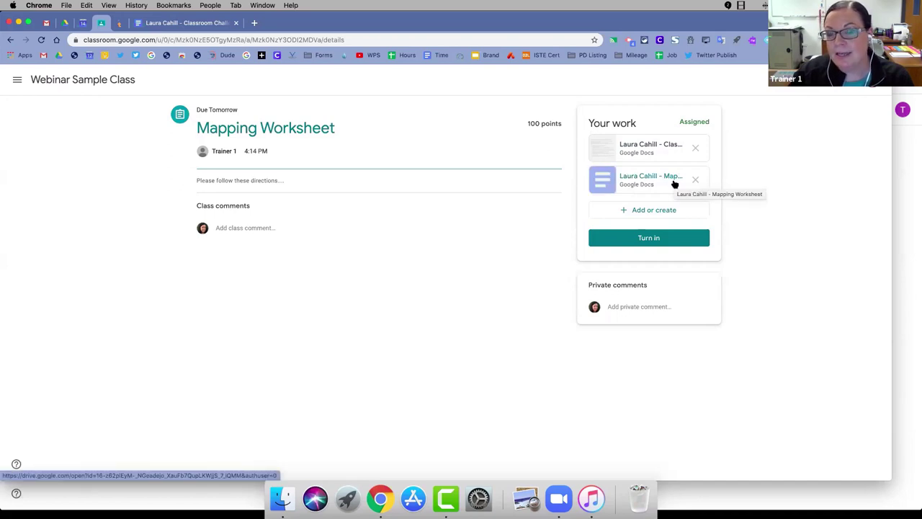
left_click(664, 180)
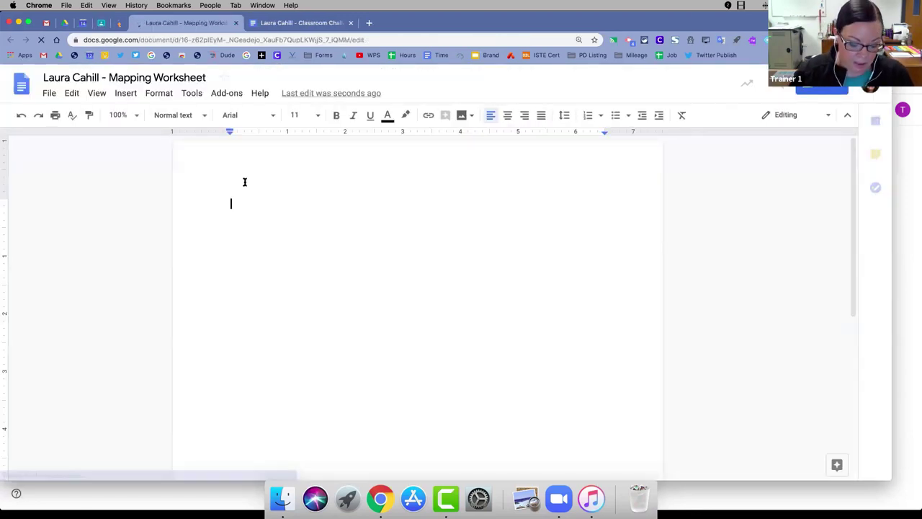
Step: Write "This is my assignment." in the new Mapping Worksheet document
type("Thi i")
key("BackSpace")
key("BackSpace")
key("BackSpace")
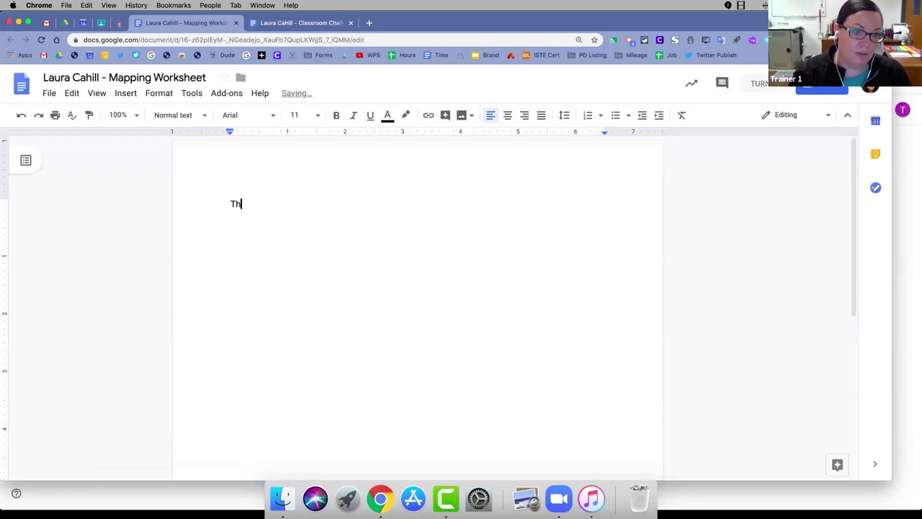
type("is is my ")
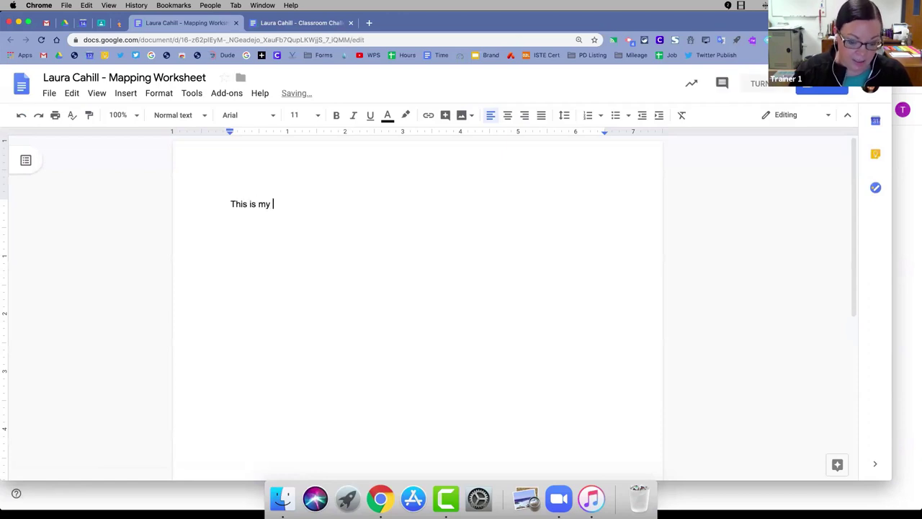
type("assignment")
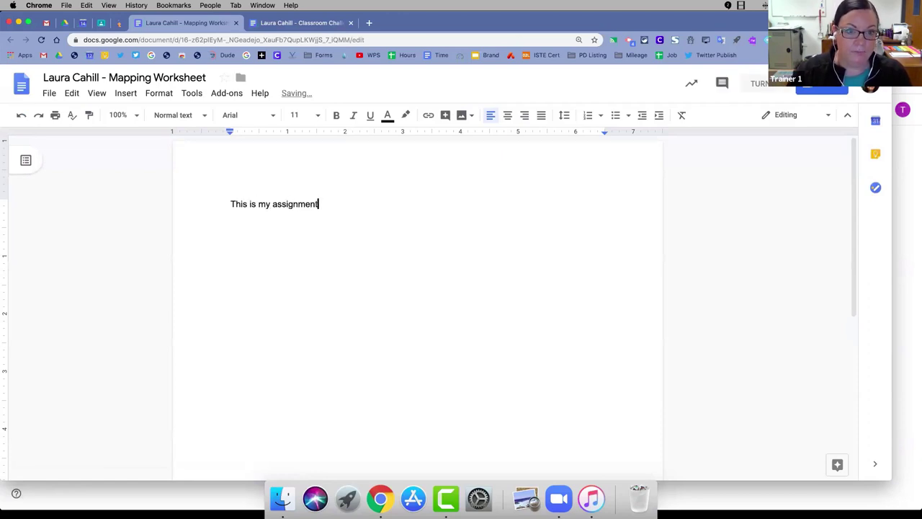
type(".")
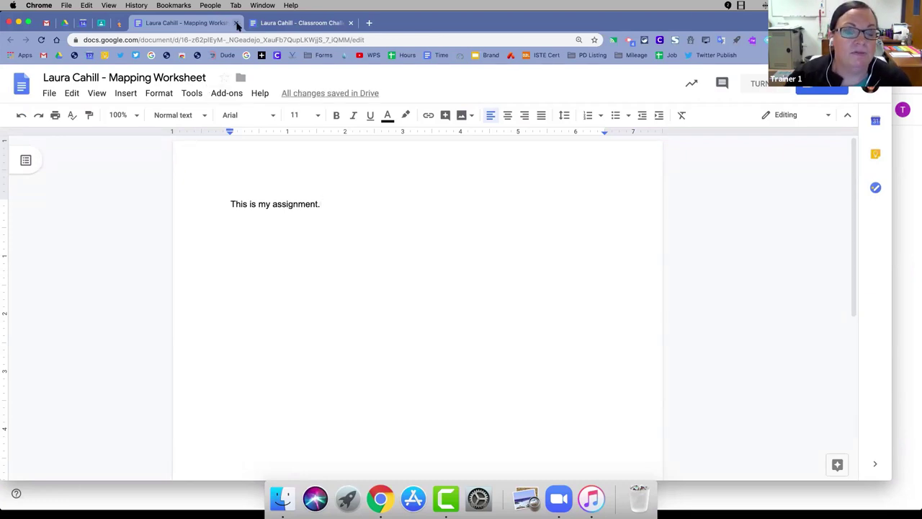
Step: Close the Mapping Worksheet document and turn in the assignment with both attached documents
left_click(235, 23)
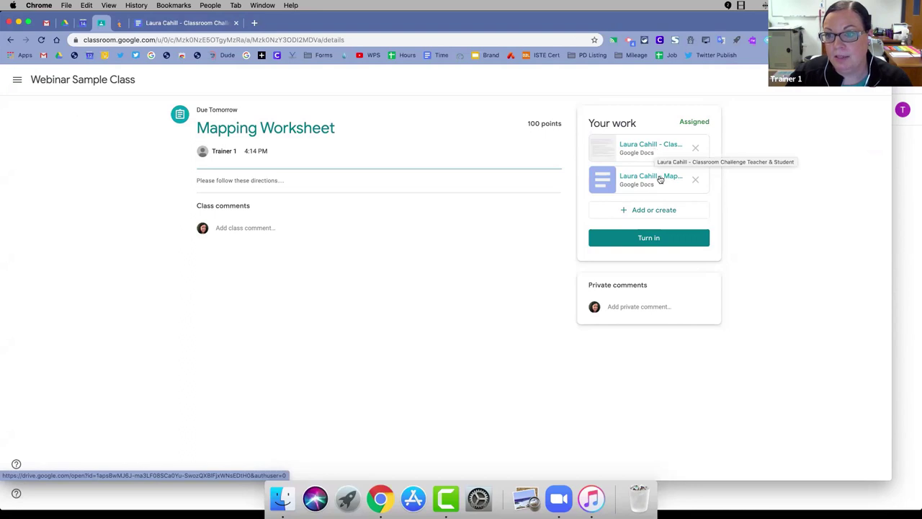
left_click(651, 240)
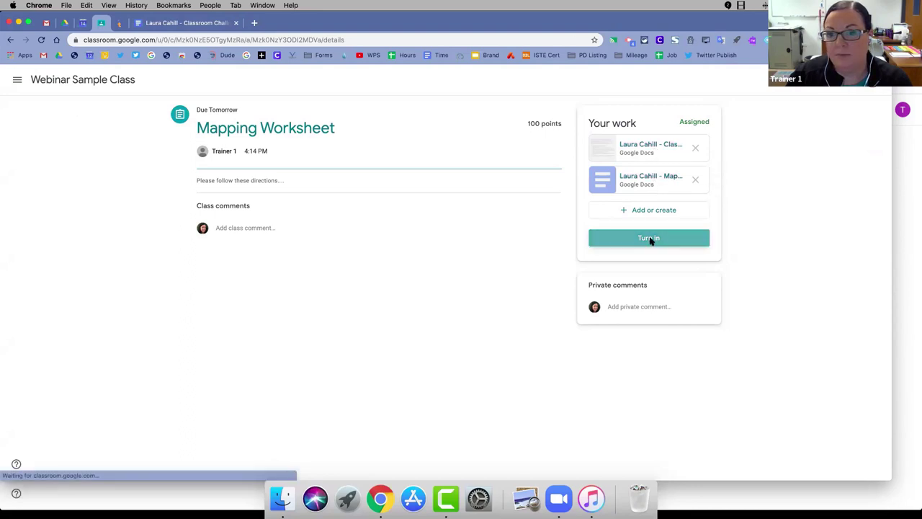
left_click(528, 323)
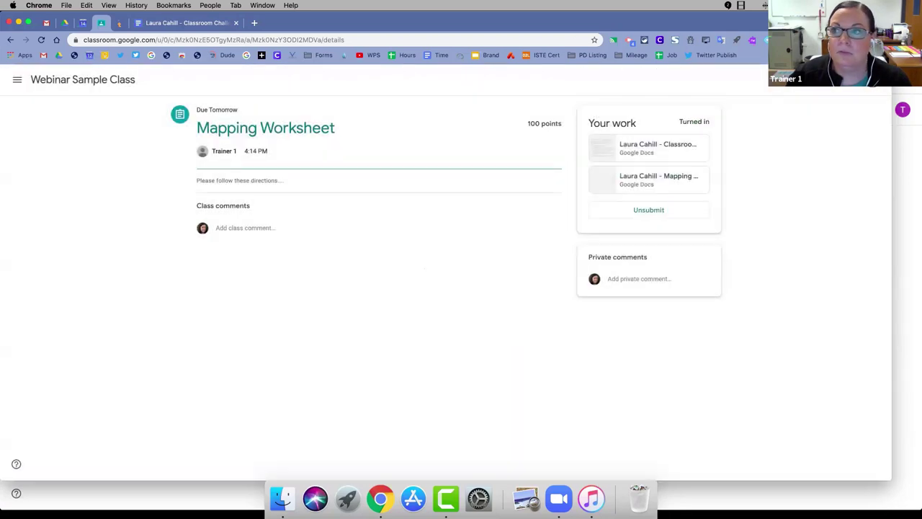
Step: In the teacher's window, open the student's Mapping Worksheet submission and view the attached Mapping Worksheet document
key("super+grave")
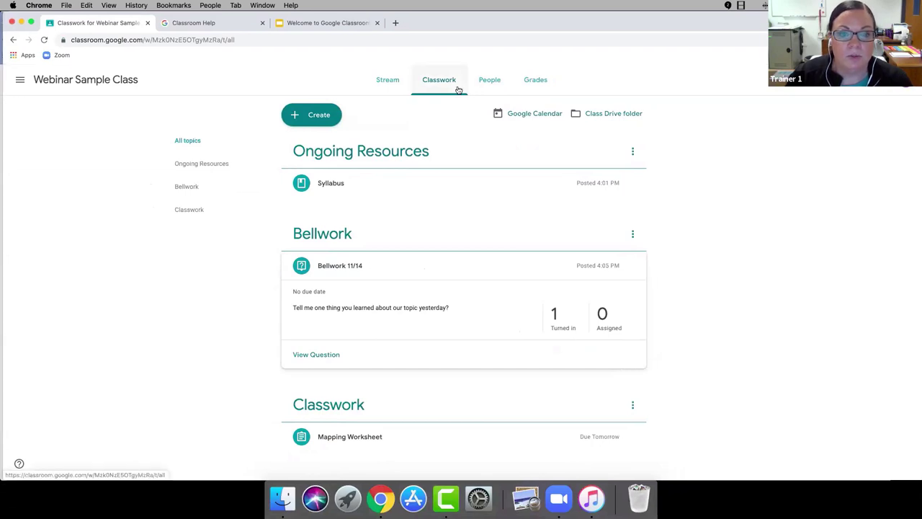
left_click(351, 438)
scroll(648, 371, "down", 1)
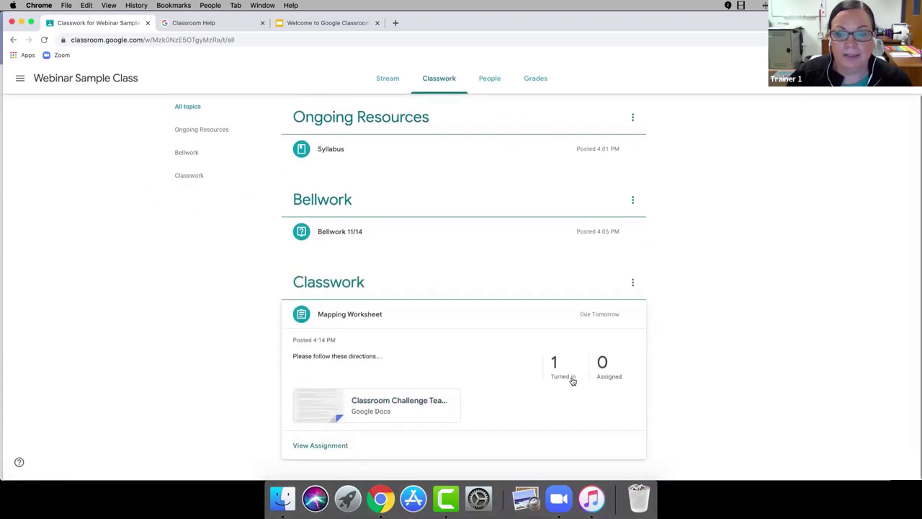
left_click(321, 447)
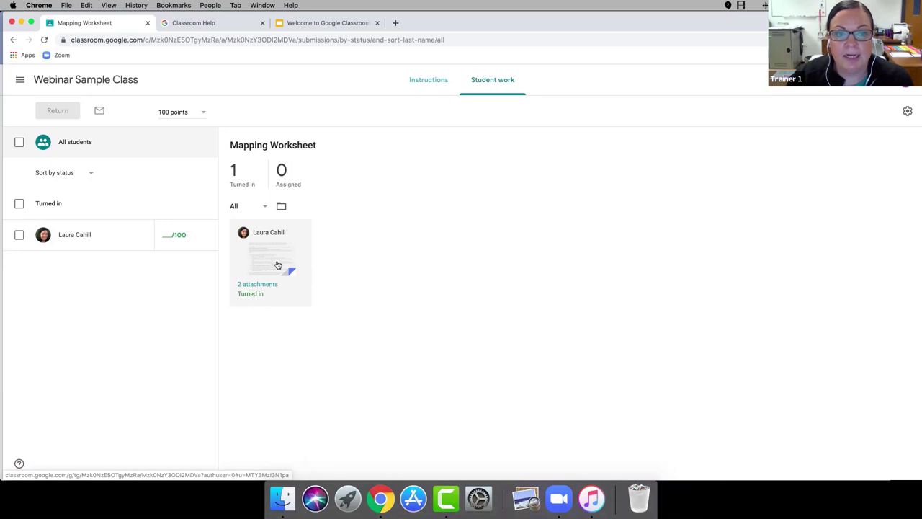
left_click(273, 286)
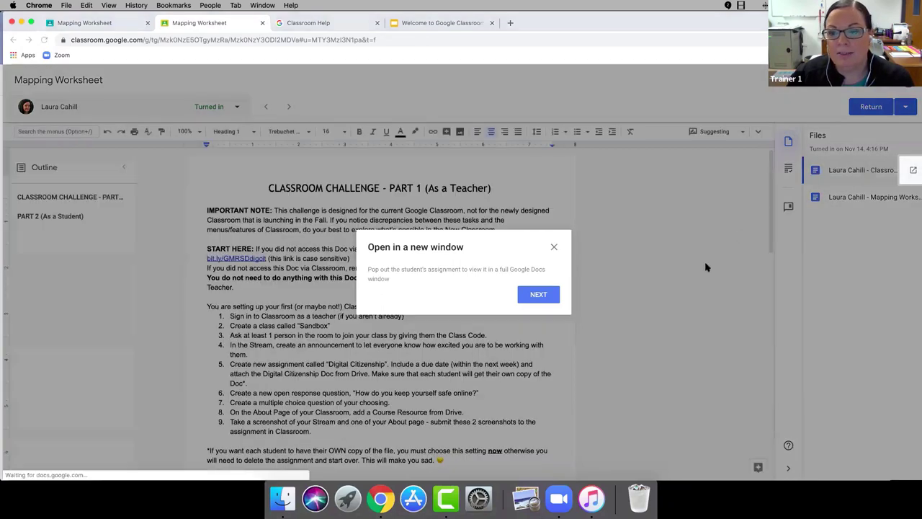
left_click(553, 247)
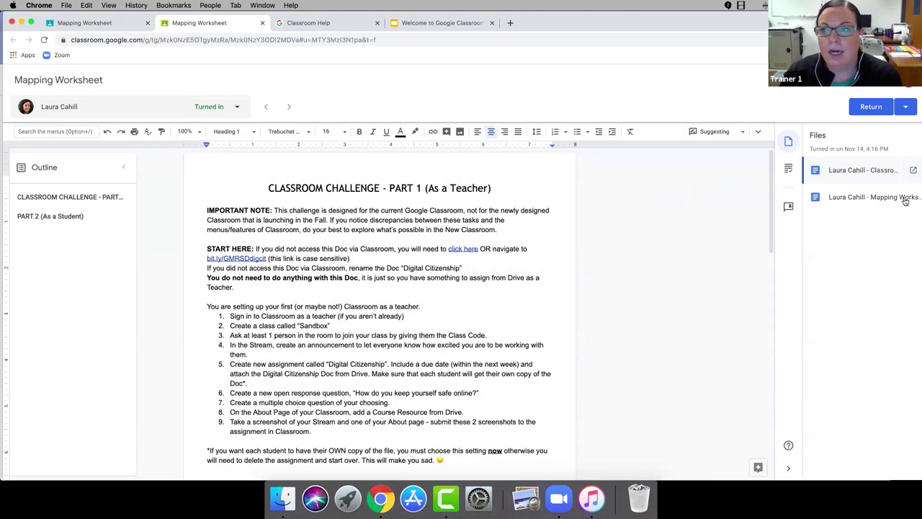
left_click(863, 198)
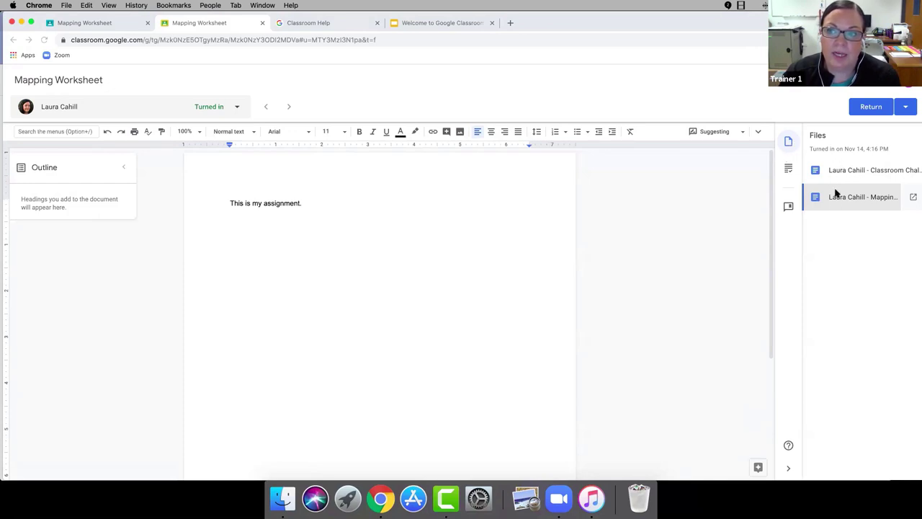
Step: Give the student's Mapping Worksheet submission a grade of 100 out of 100
left_click(788, 169)
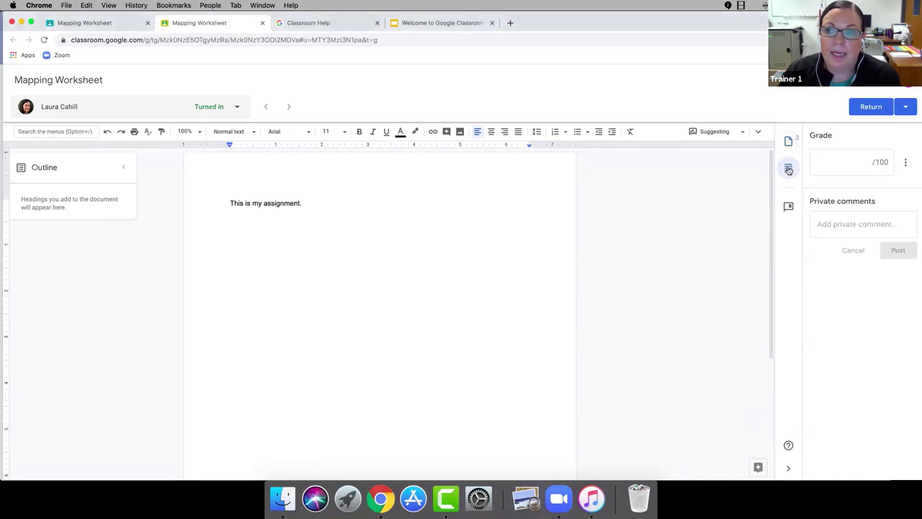
left_click(847, 166)
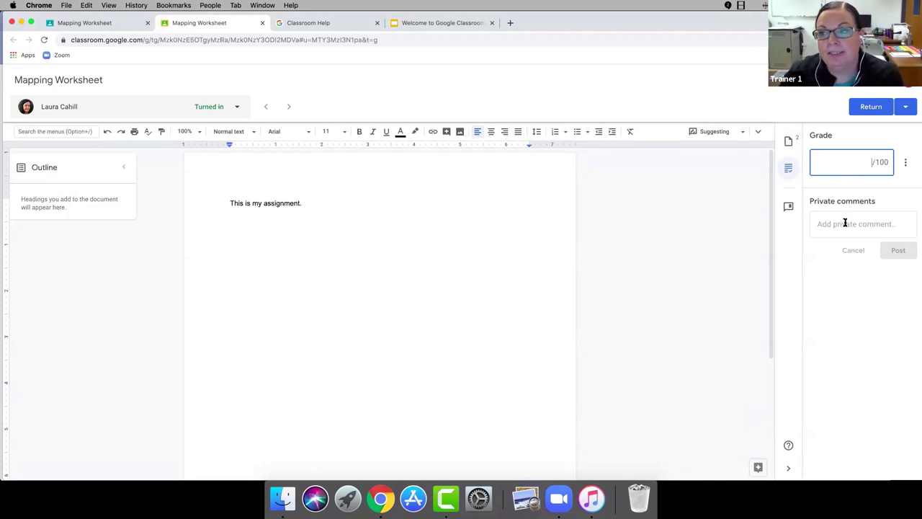
type("100")
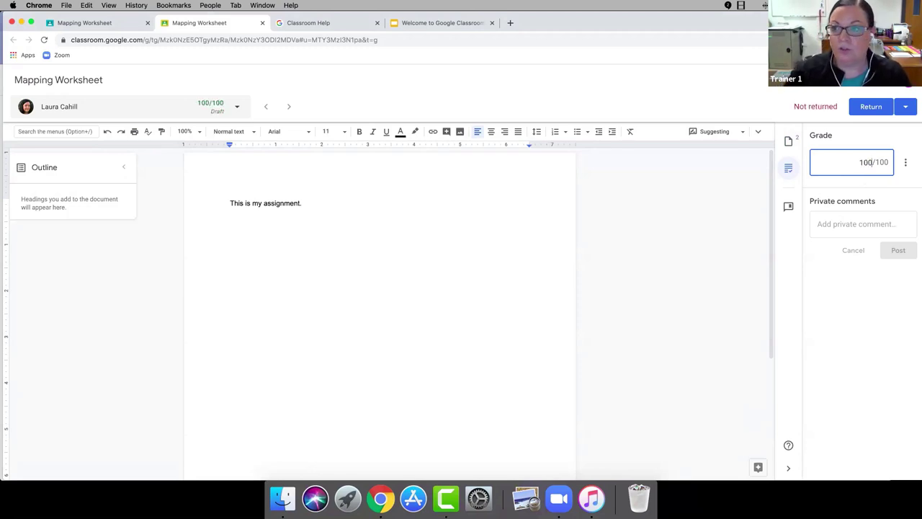
Step: Post the private comment "You met all of the criteria for the project." on the student's submission
left_click(889, 225)
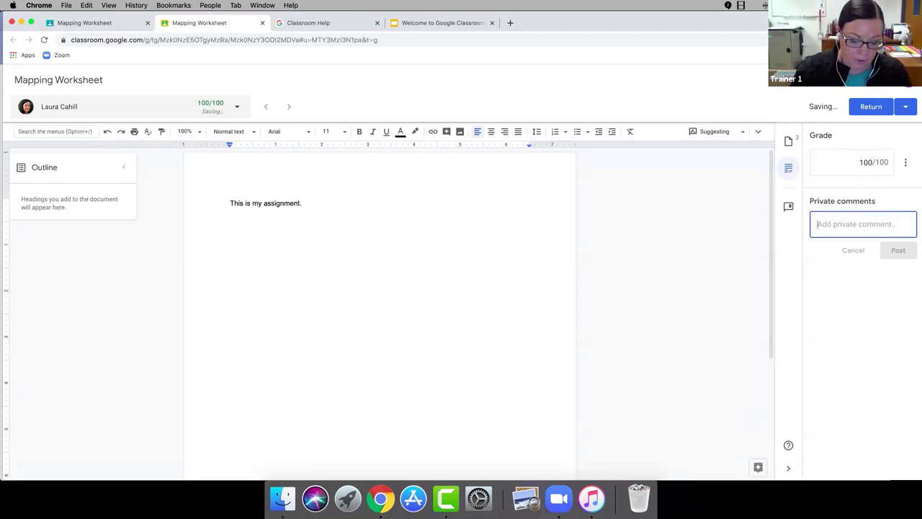
type("You met all of the ci")
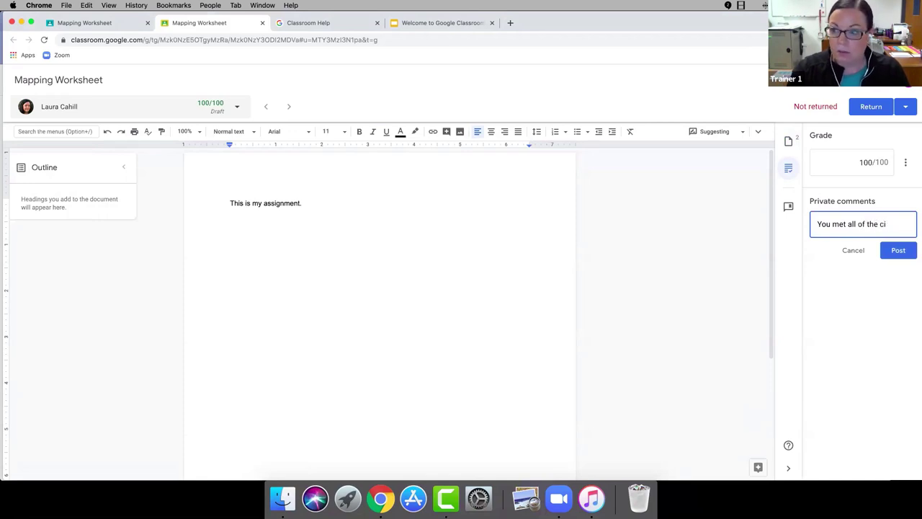
key("BackSpace")
type("riteria for the project.")
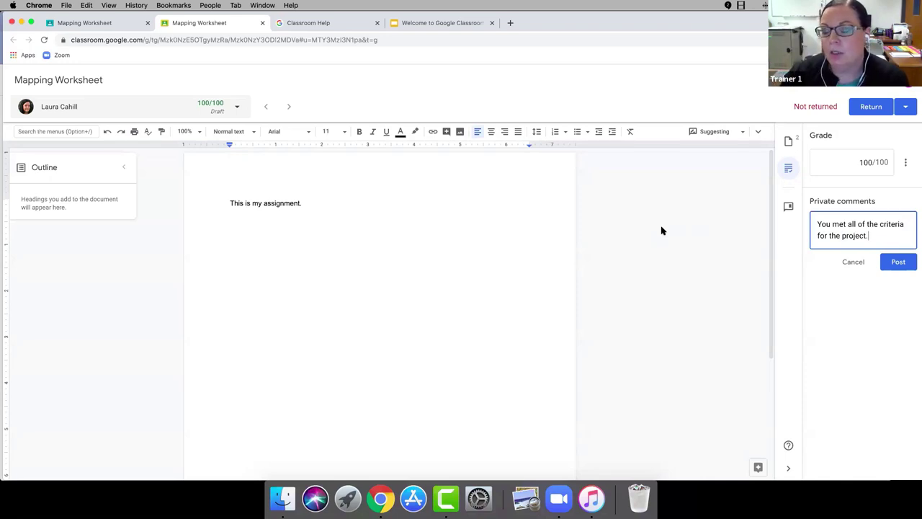
left_click(900, 264)
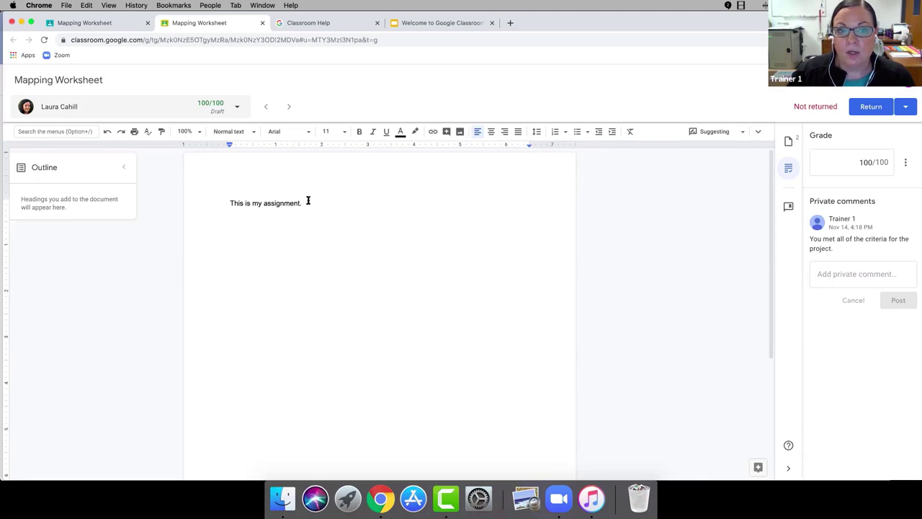
Step: Add the comment "Please check your spelling." to the word "assignment." in the student's document
left_click_drag(303, 203, 265, 203)
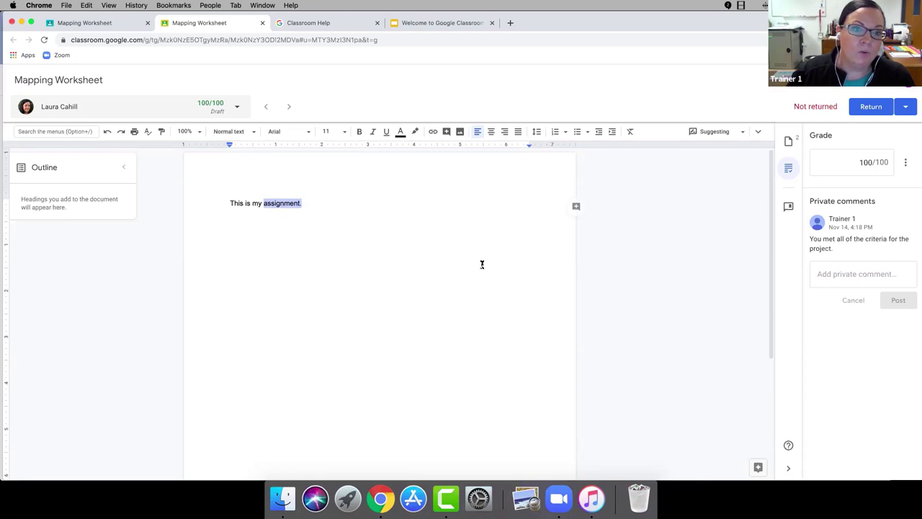
left_click(577, 207)
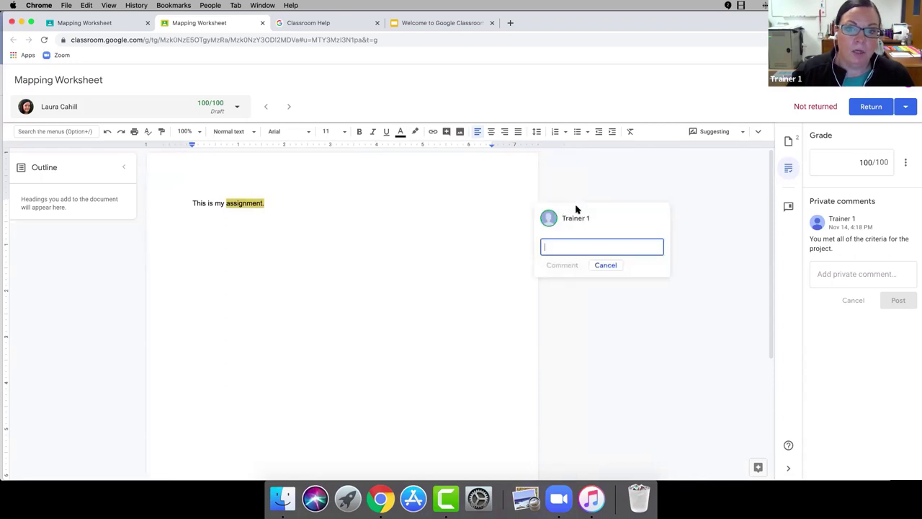
type("Pleas")
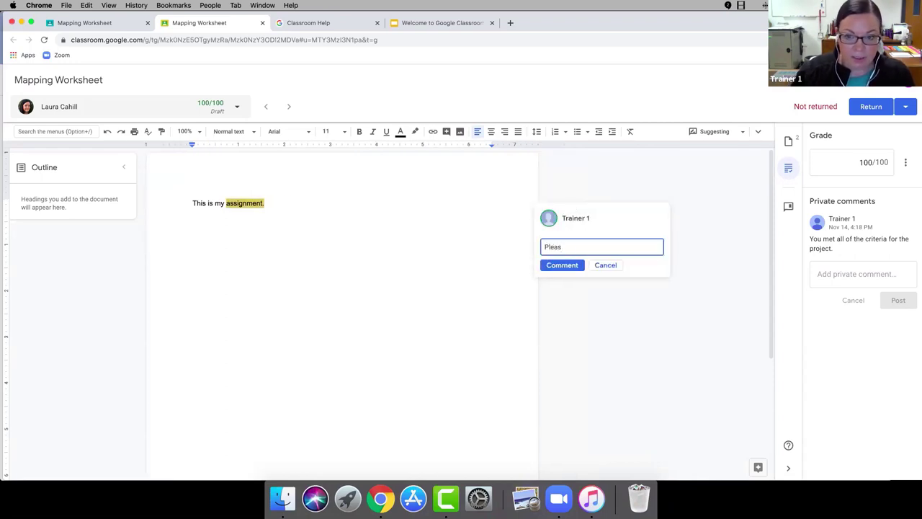
type("e check your s")
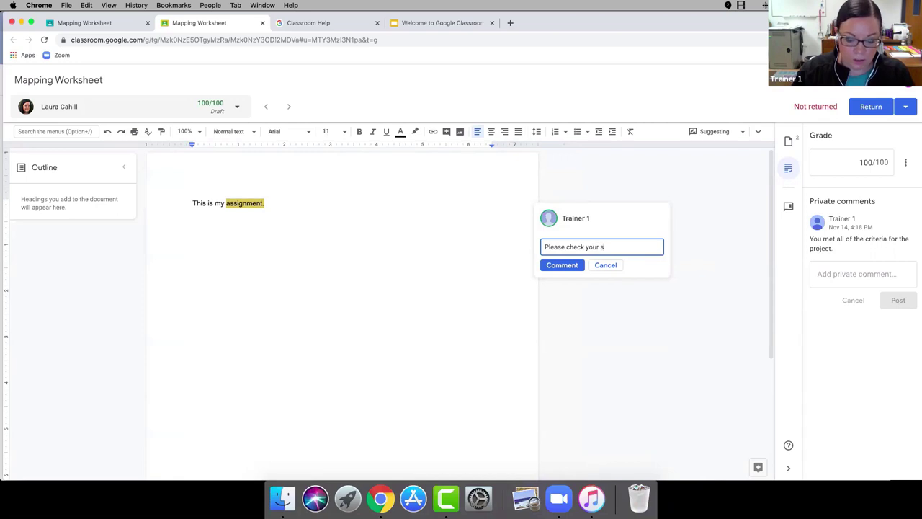
type("pelling.")
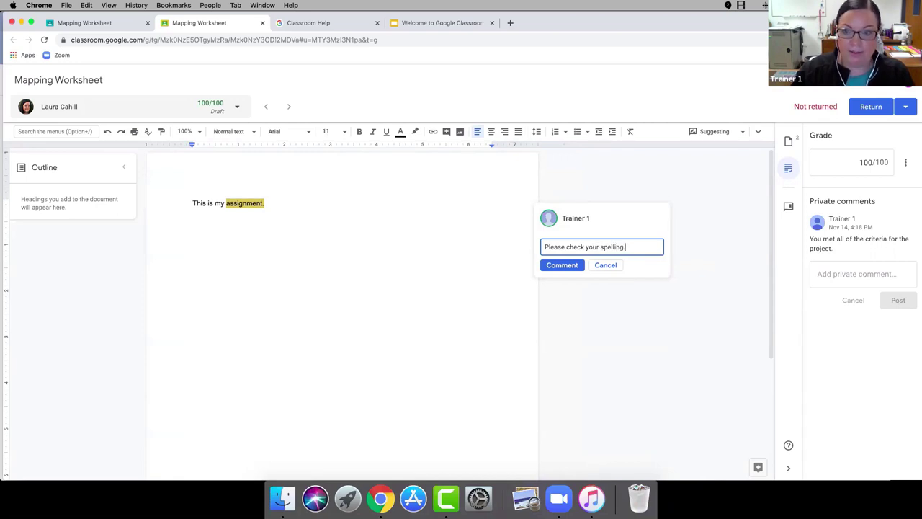
left_click(560, 265)
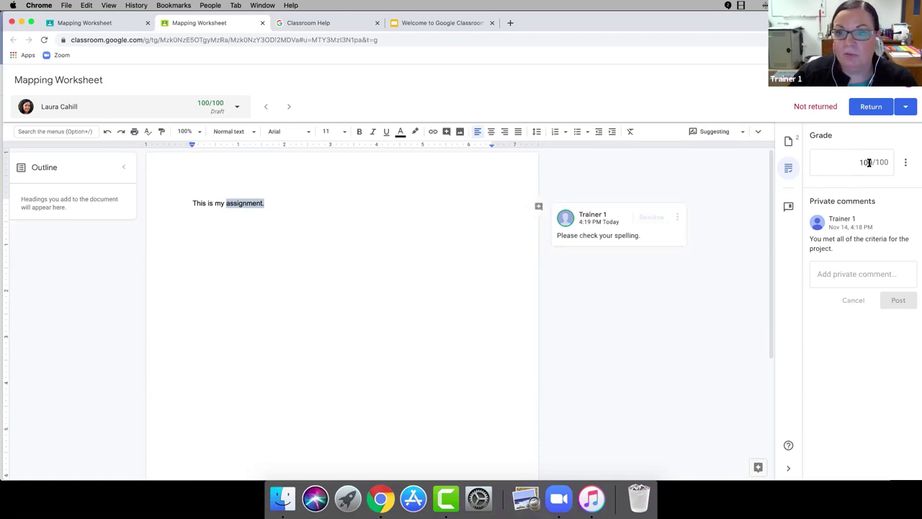
Step: Return the graded Mapping Worksheet to the student and confirm the return
left_click(871, 108)
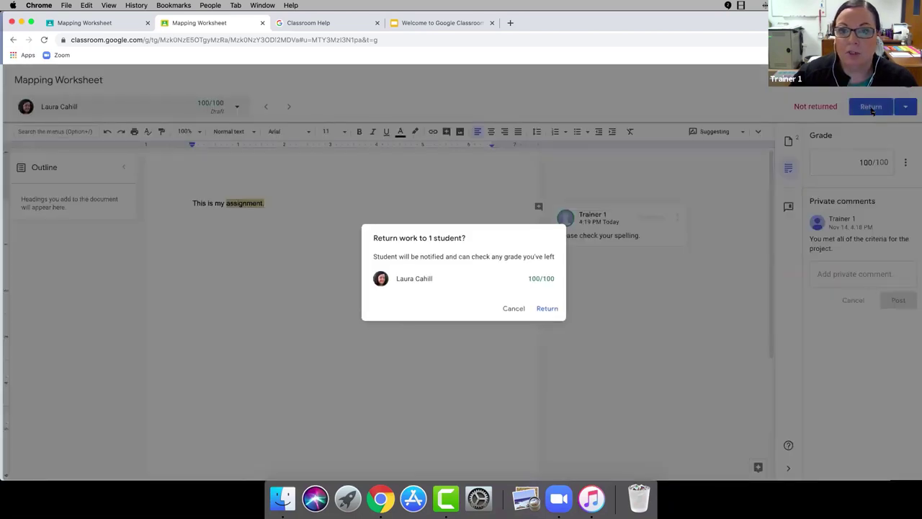
left_click(547, 309)
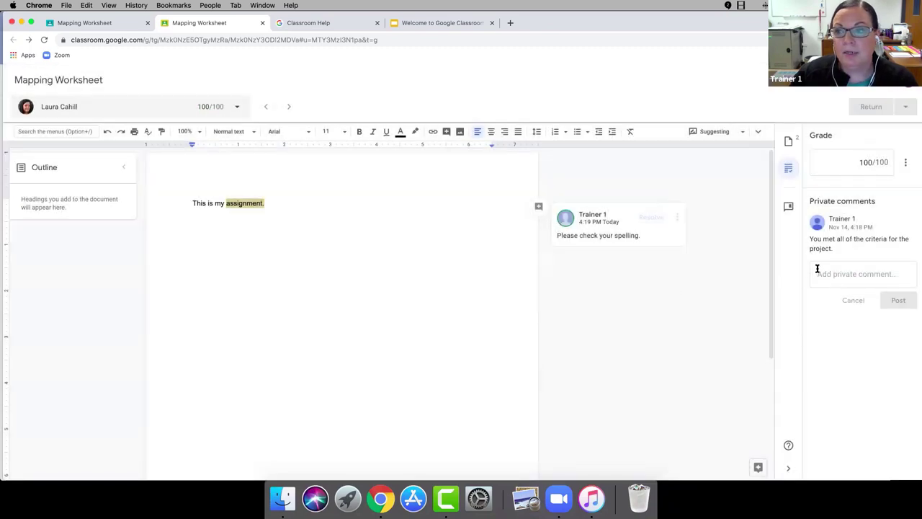
Step: Look at the comment bank for the Mapping Worksheet submission, dismiss its introduction, and return to the grade and private comments
left_click(789, 208)
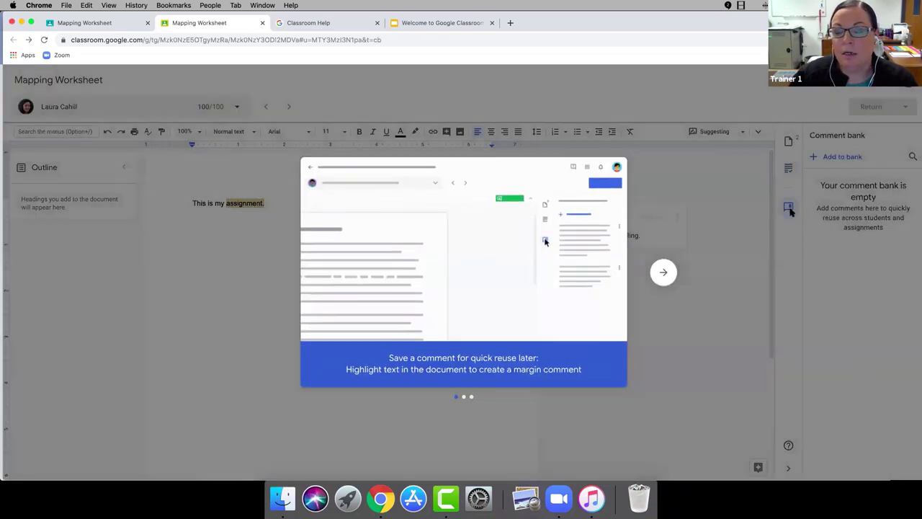
left_click(552, 425)
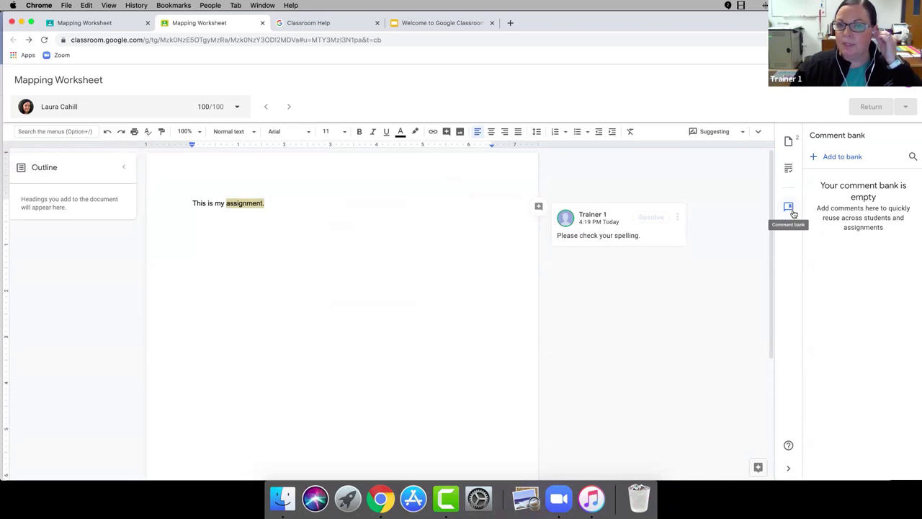
left_click(788, 170)
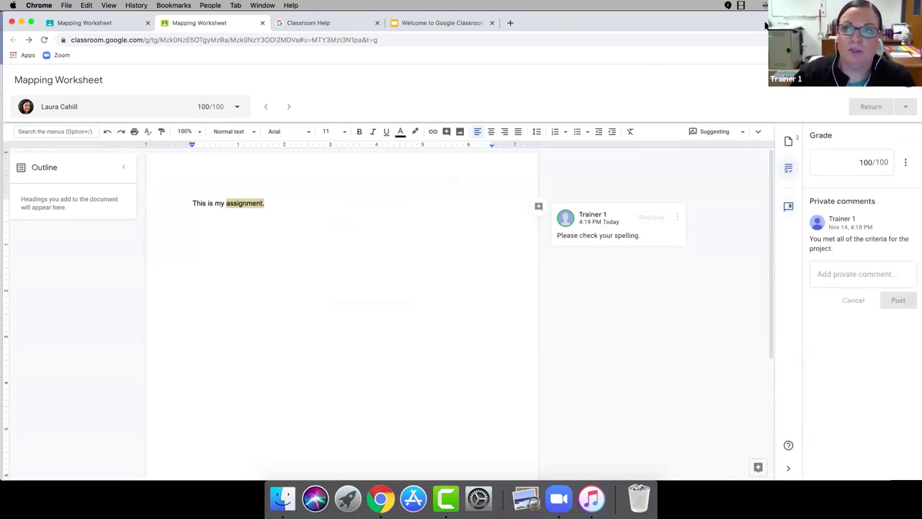
Step: Switch to the student's browser window and view the graded Mapping Worksheet assignment from the Webinar Sample Class classwork
double_click(687, 15)
left_click(592, 20)
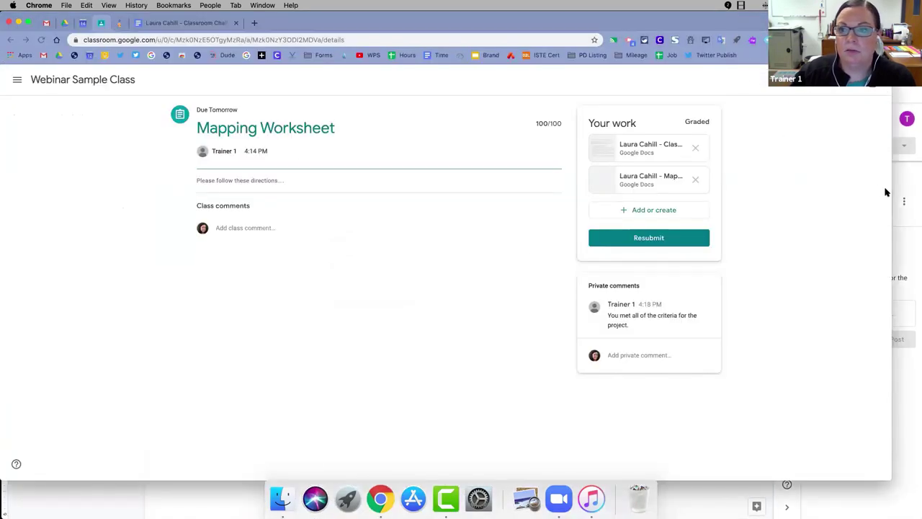
left_click(49, 80)
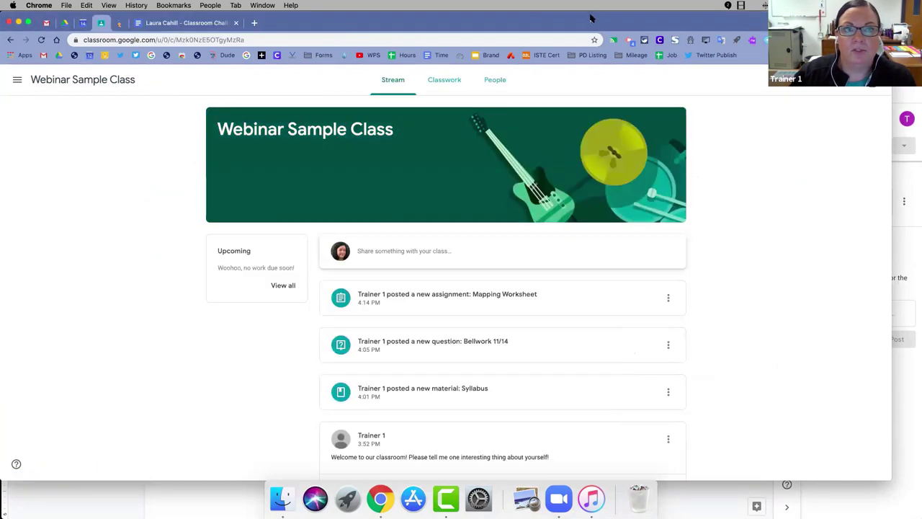
left_click(451, 79)
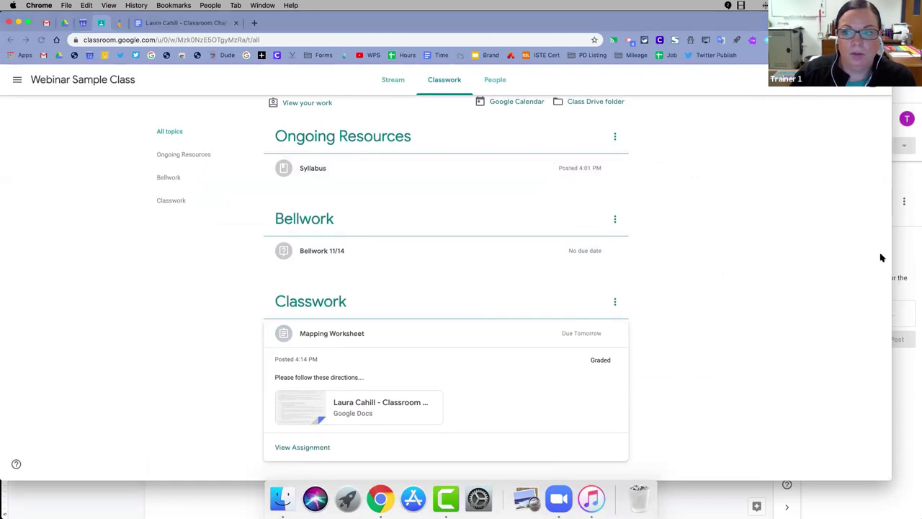
left_click(314, 448)
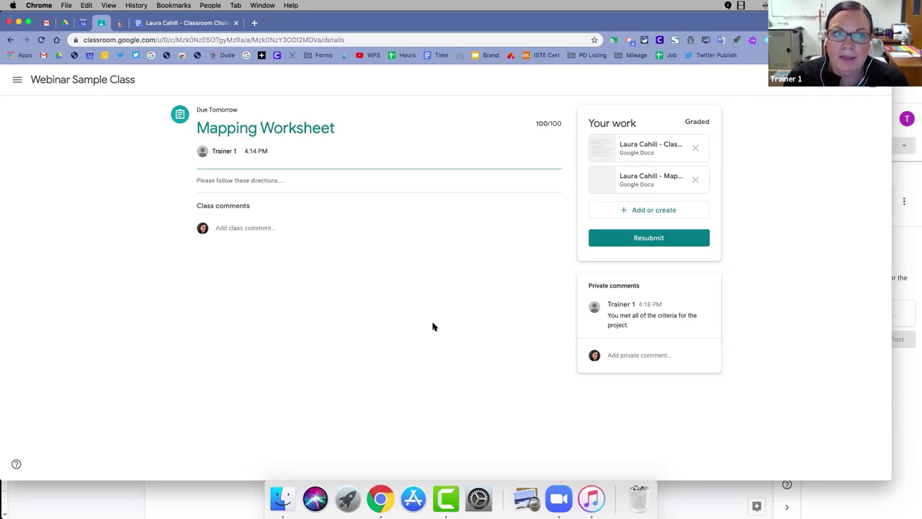
Step: Open the classwork of the Course of Mind Podcast Study class
left_click(17, 80)
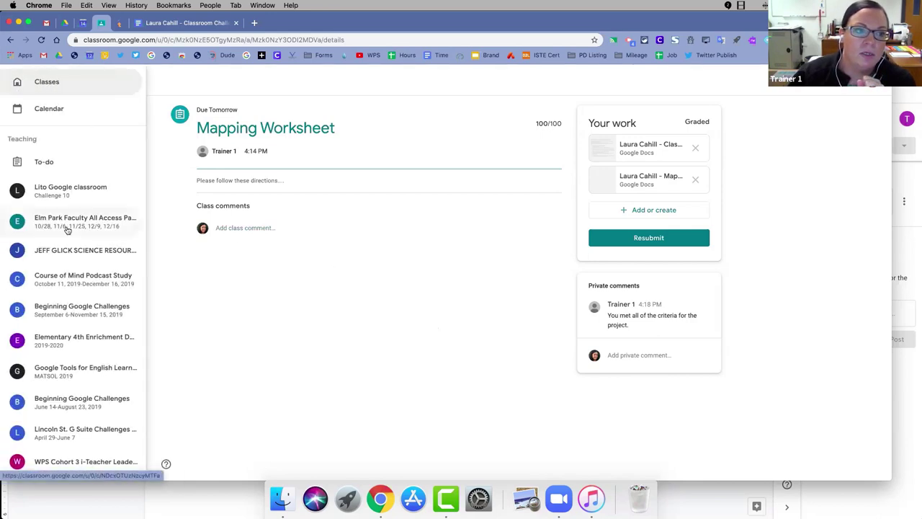
scroll(66, 229, "down", 4)
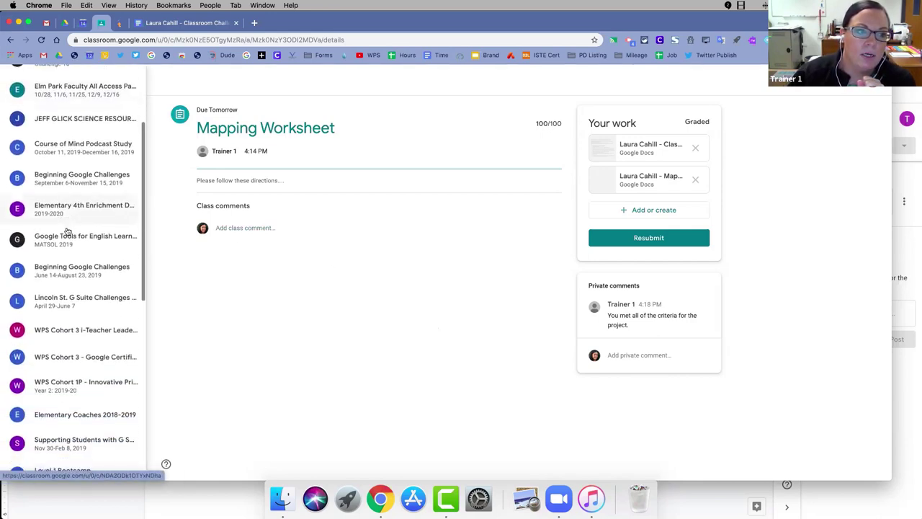
left_click(64, 147)
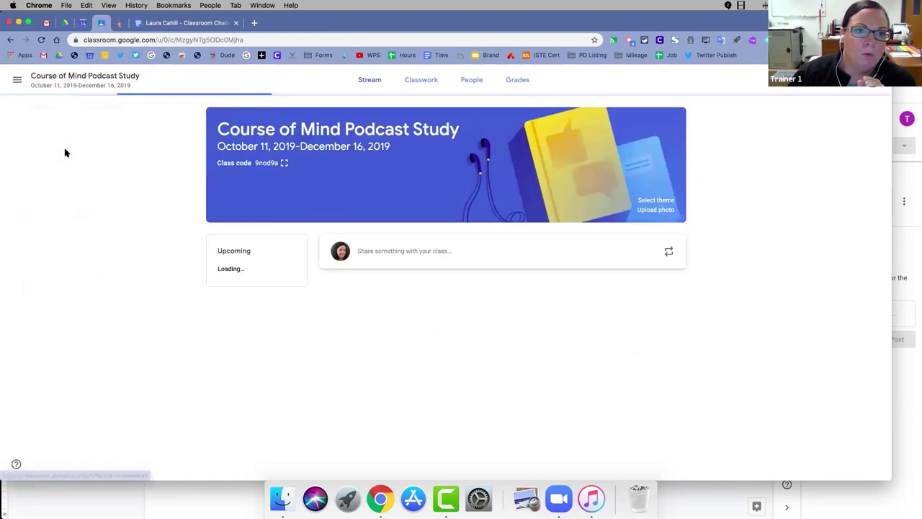
left_click(413, 82)
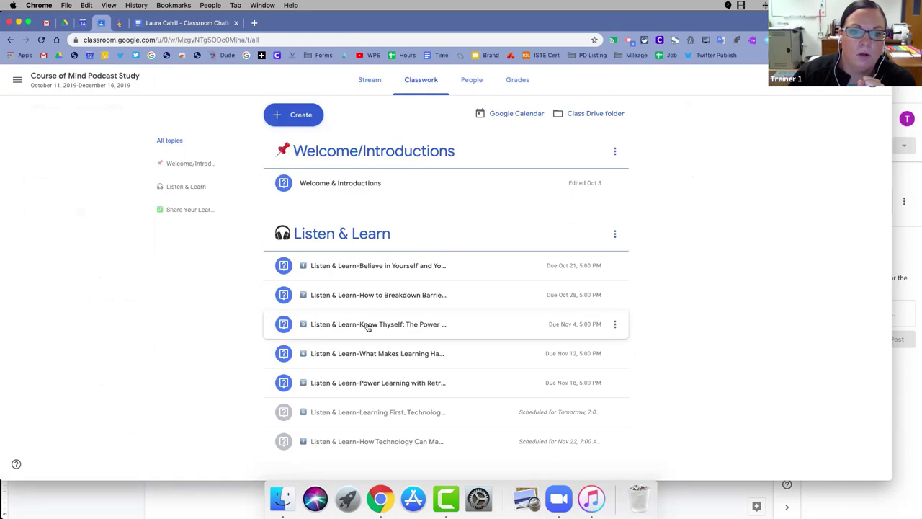
Step: Open the student answers to the question "Listen & Learn-Know Thyself: The Power of a Reflective Educator"
left_click(367, 327)
scroll(441, 387, "down", 1)
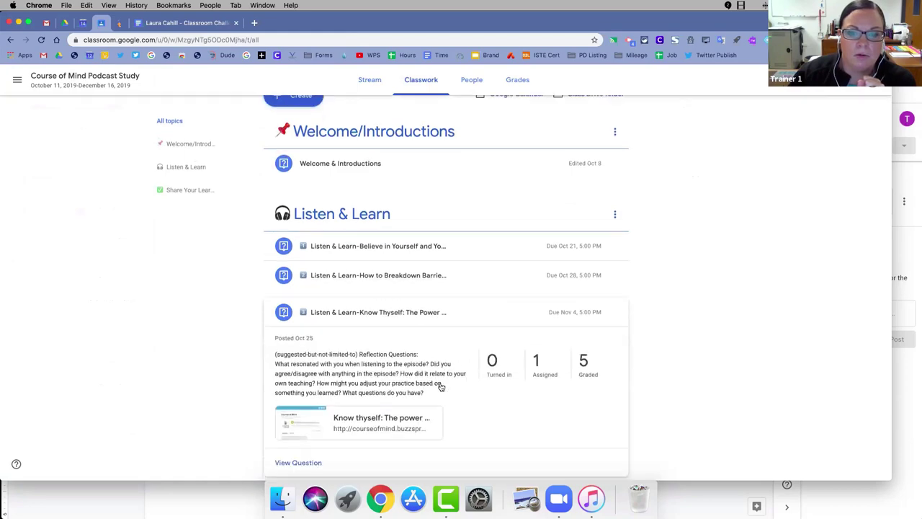
scroll(440, 387, "down", 5)
left_click(314, 258)
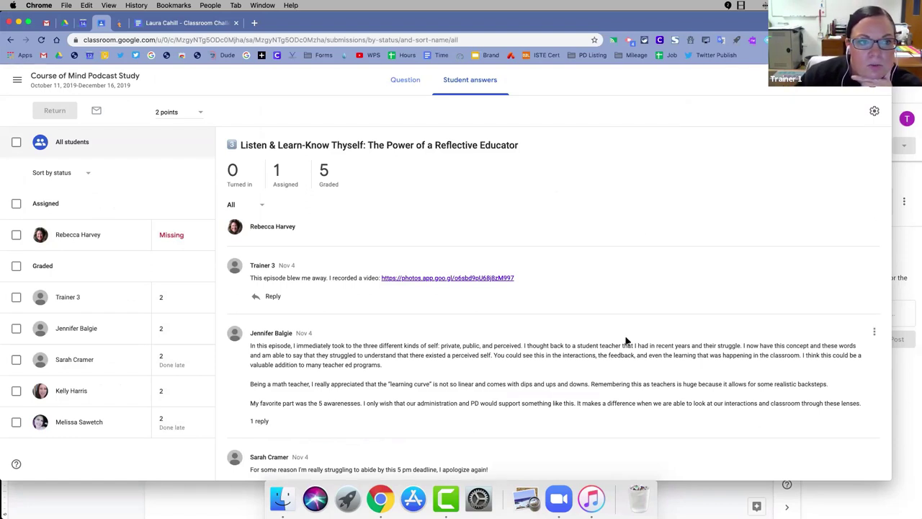
Step: Review the students' answers to the reflection question and expand the reply under the second posted answer
scroll(626, 342, "down", 2)
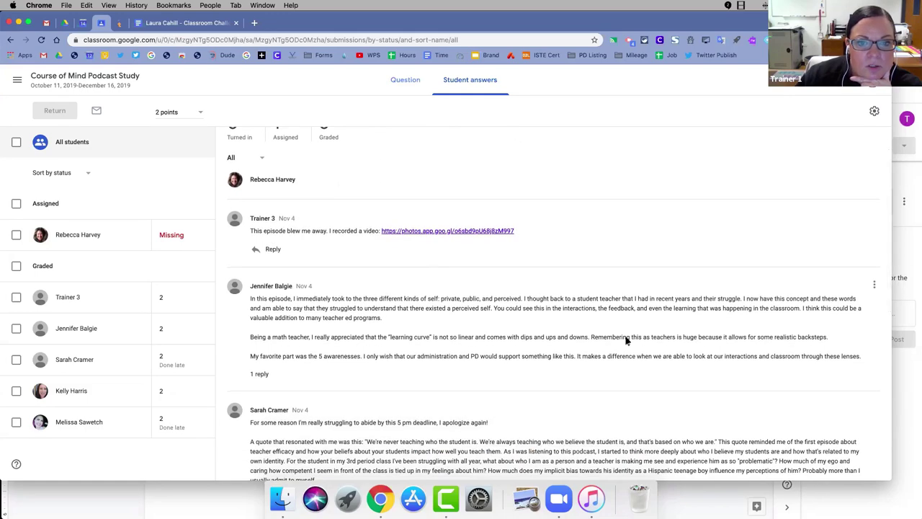
scroll(625, 335, "down", 3)
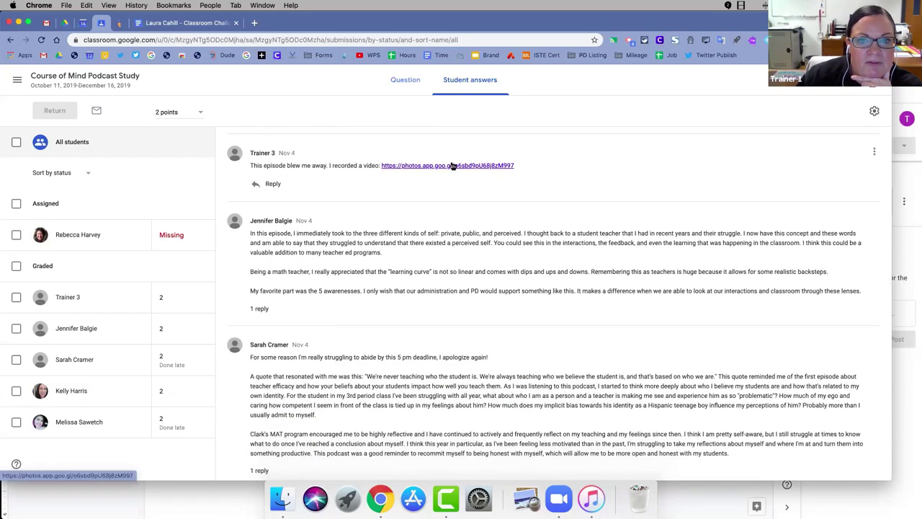
scroll(432, 240, "down", 1)
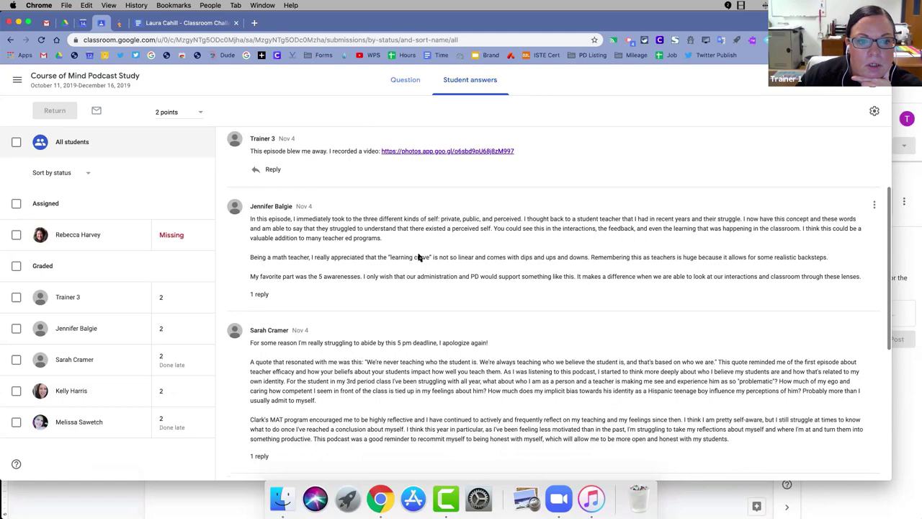
left_click(260, 294)
scroll(343, 305, "down", 3)
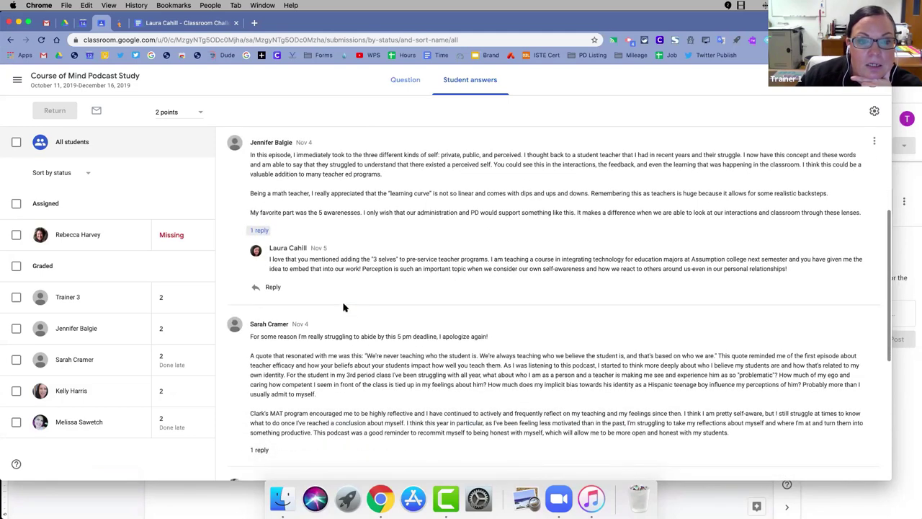
scroll(331, 324, "down", 2)
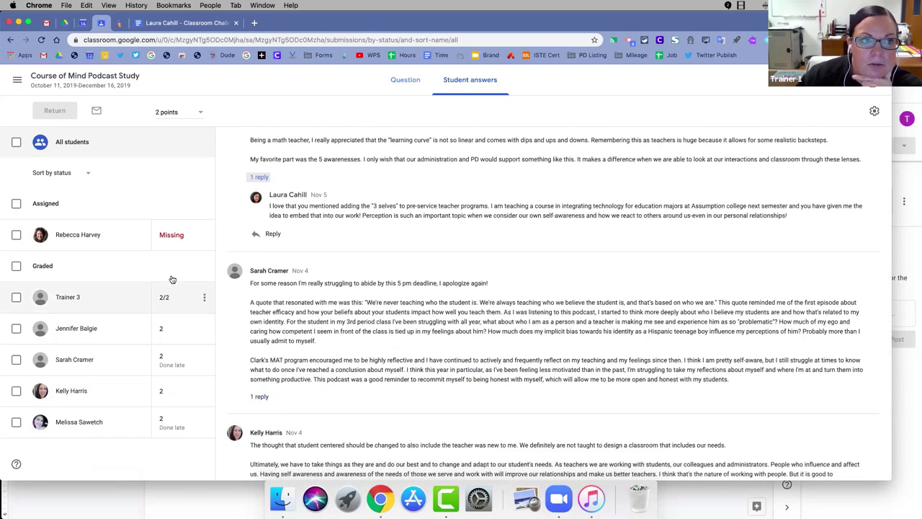
Step: Go back to the Webinar Sample Class from the list of enrolled classes
left_click(17, 80)
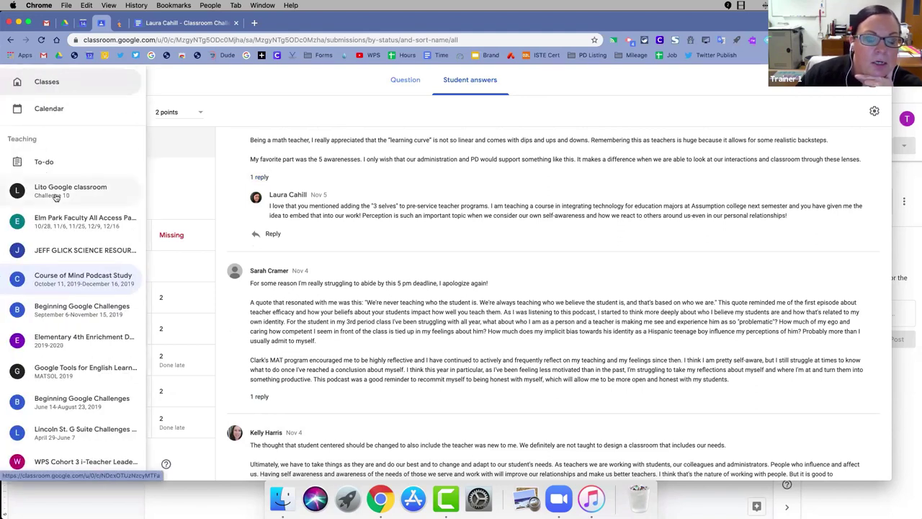
scroll(62, 243, "down", 10)
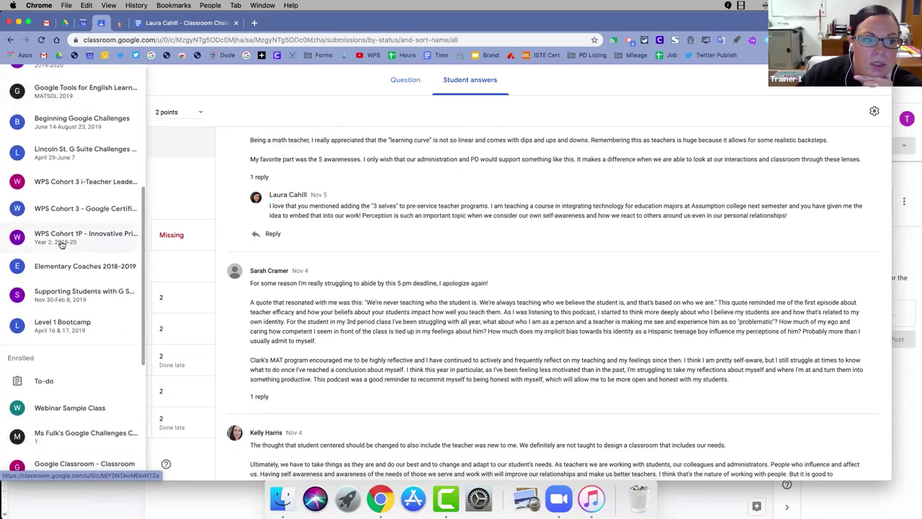
scroll(72, 302, "down", 2)
left_click(101, 363)
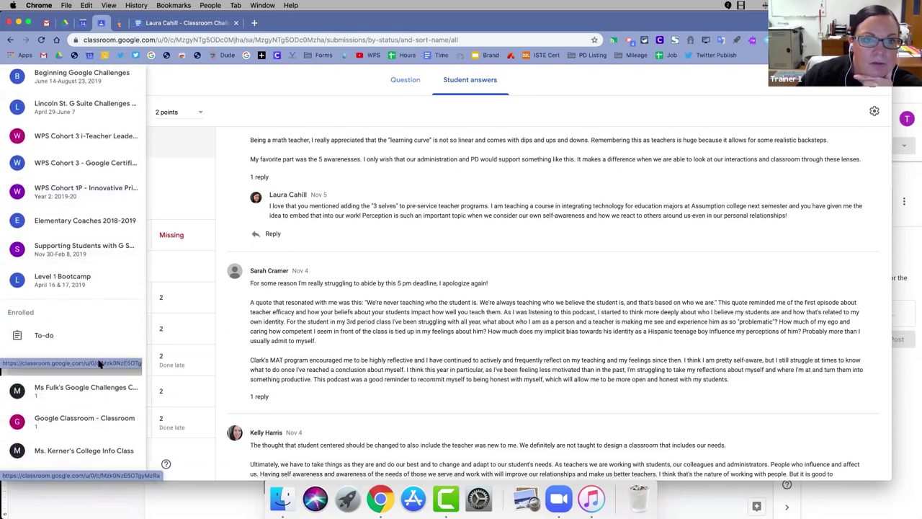